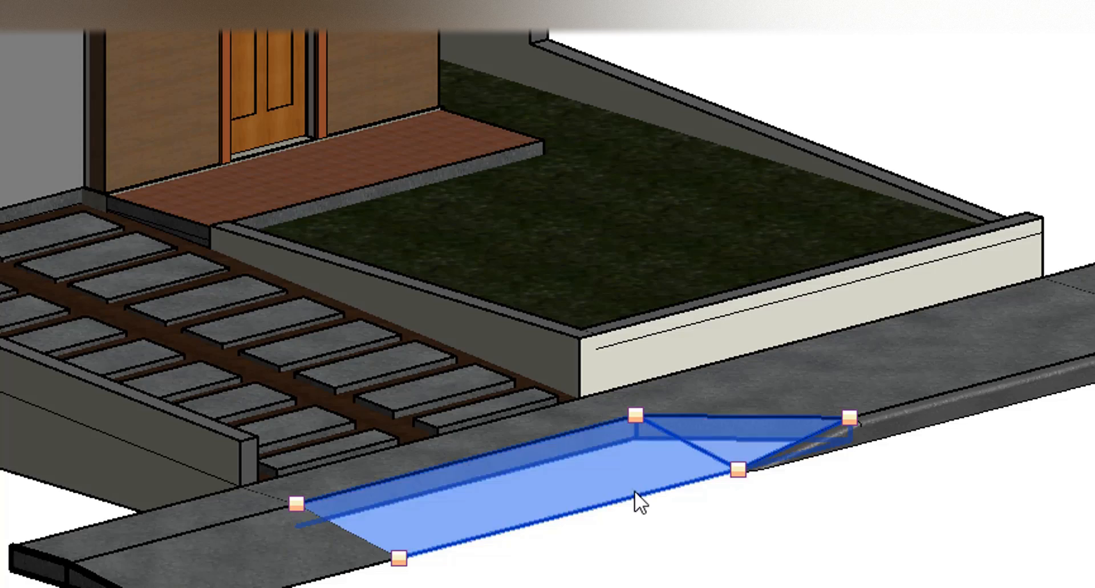
shift+middle_drag(635, 490, 795, 491)
scroll(787, 473, down, 6)
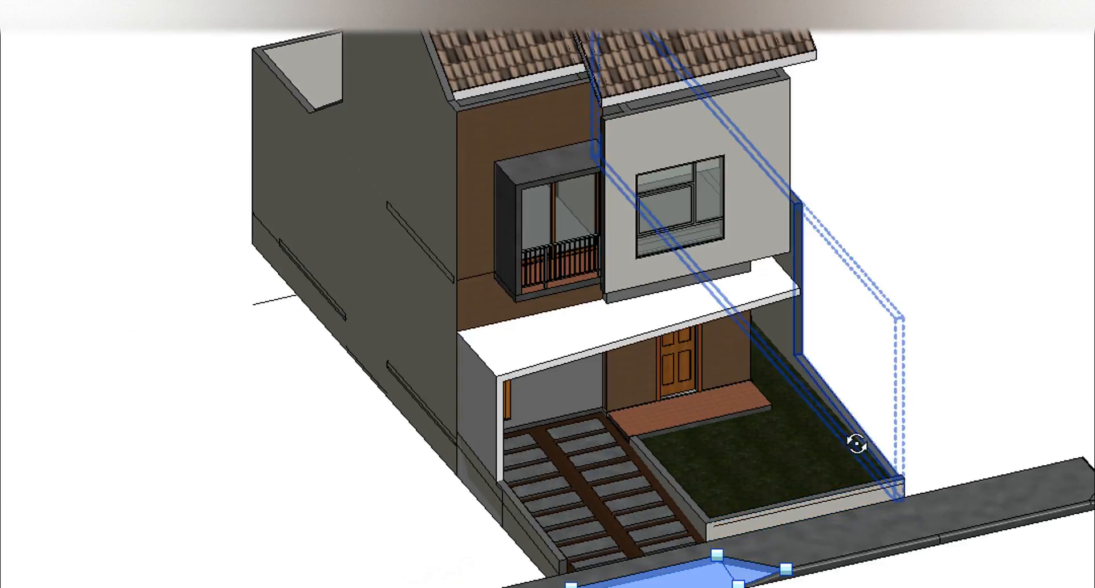
shift+middle_drag(857, 443, 766, 405)
scroll(767, 405, down, 2)
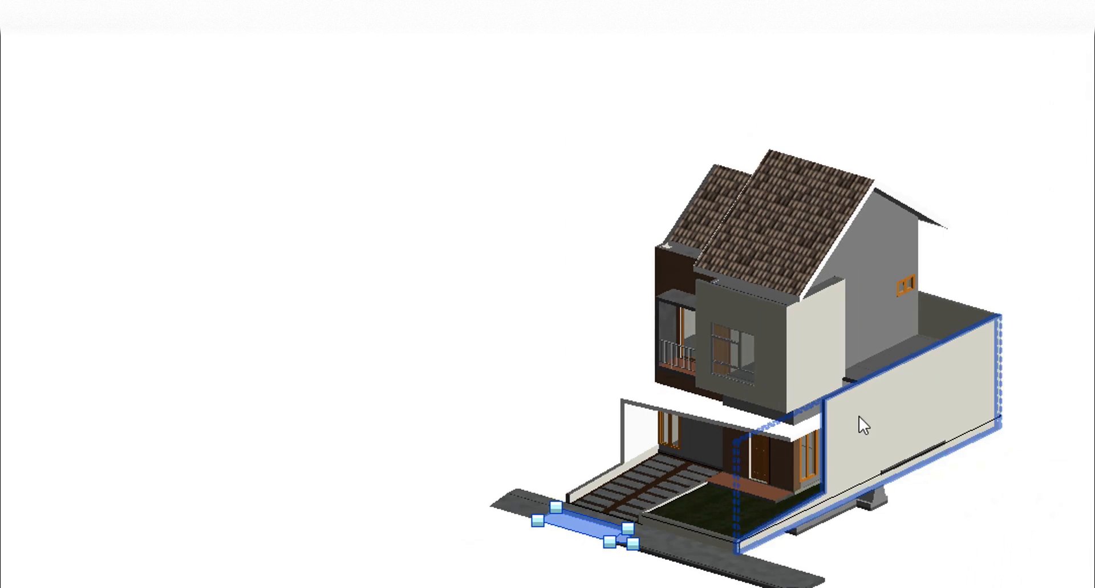
shift+middle_drag(909, 460, 587, 558)
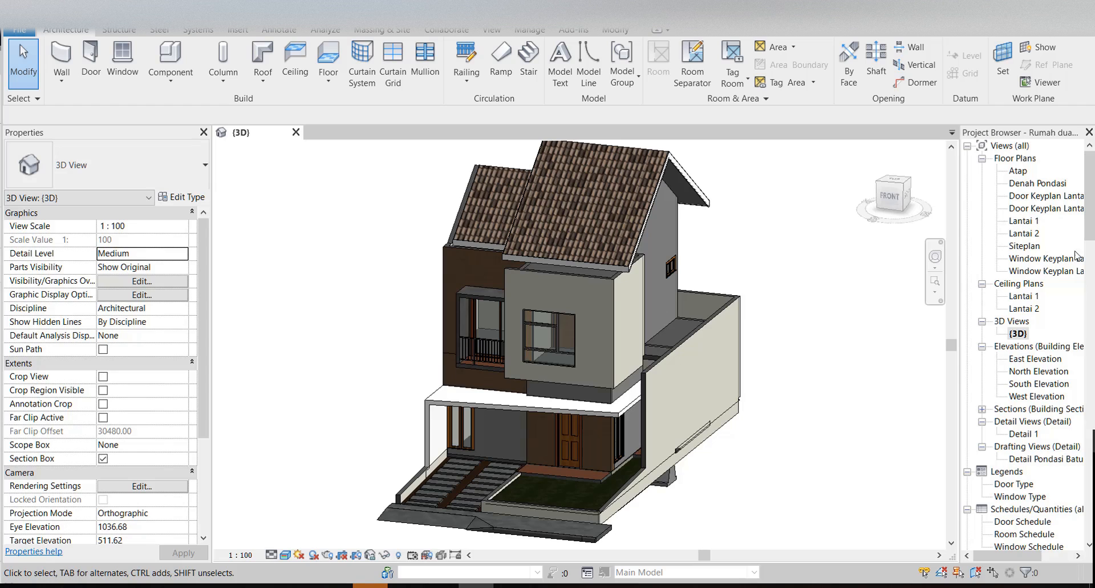
- Open the Siteplan floor plan and check its view range settings
double_click(1024, 246)
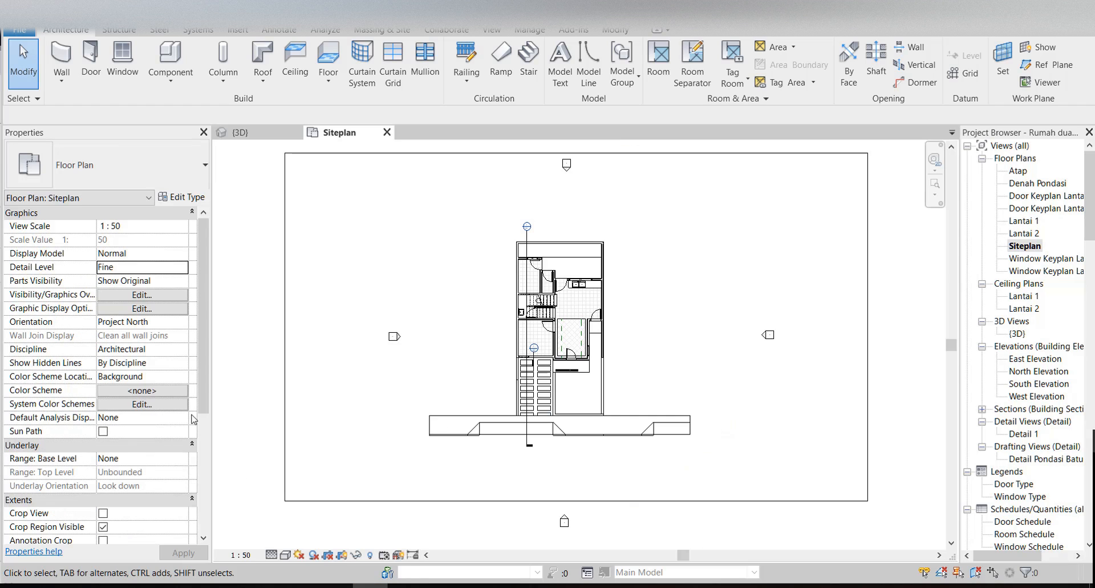
scroll(193, 419, down, 2)
click(149, 472)
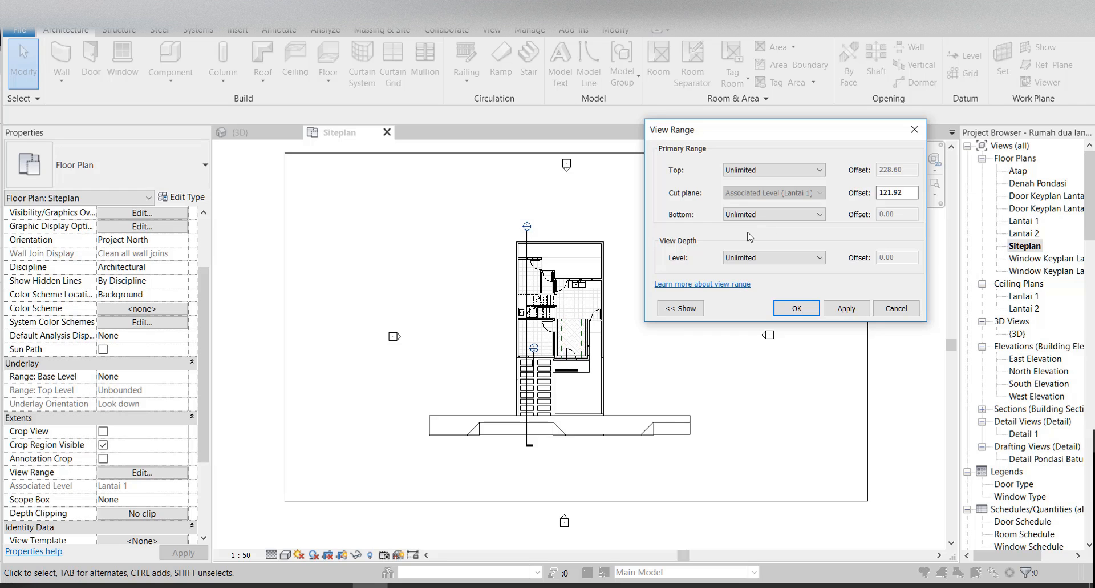
click(797, 308)
- Check the visibility of the Topography category in the Siteplan's visibility/graphic overrides
scroll(171, 257, up, 1)
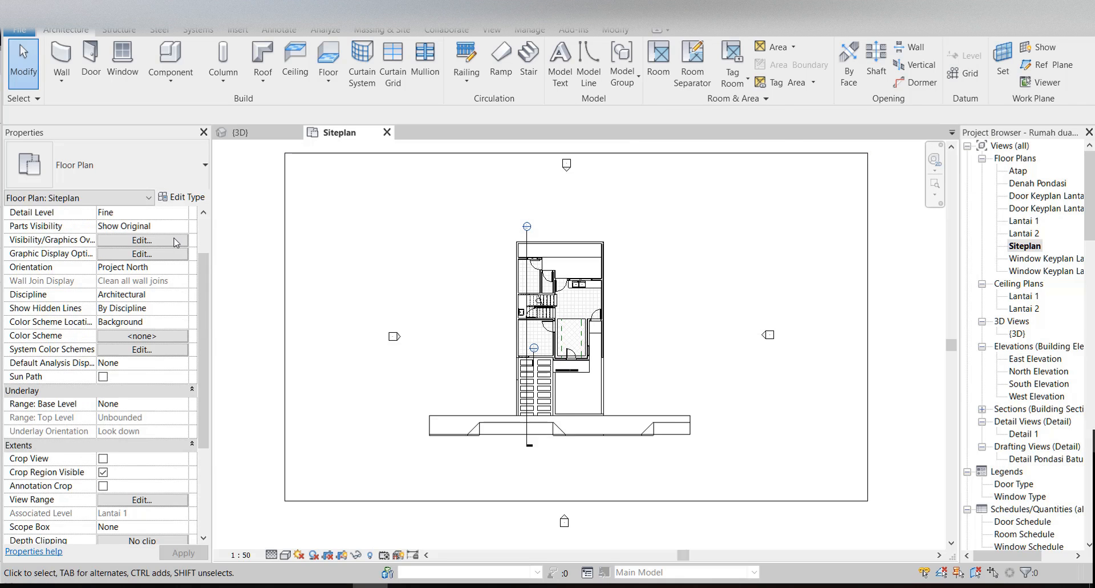
click(142, 240)
scroll(514, 290, down, 2)
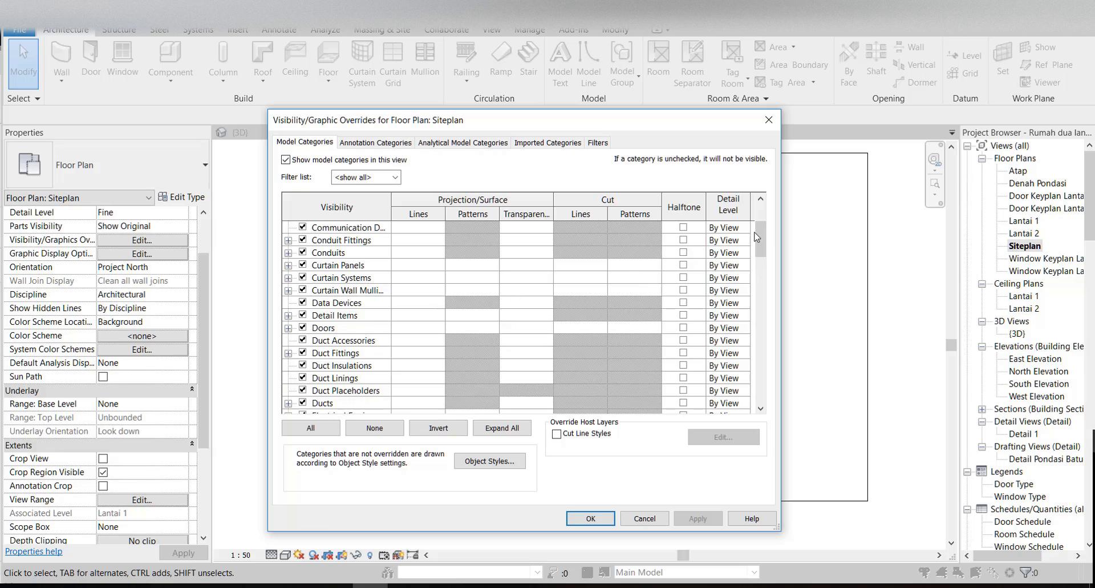
drag(759, 233, 763, 385)
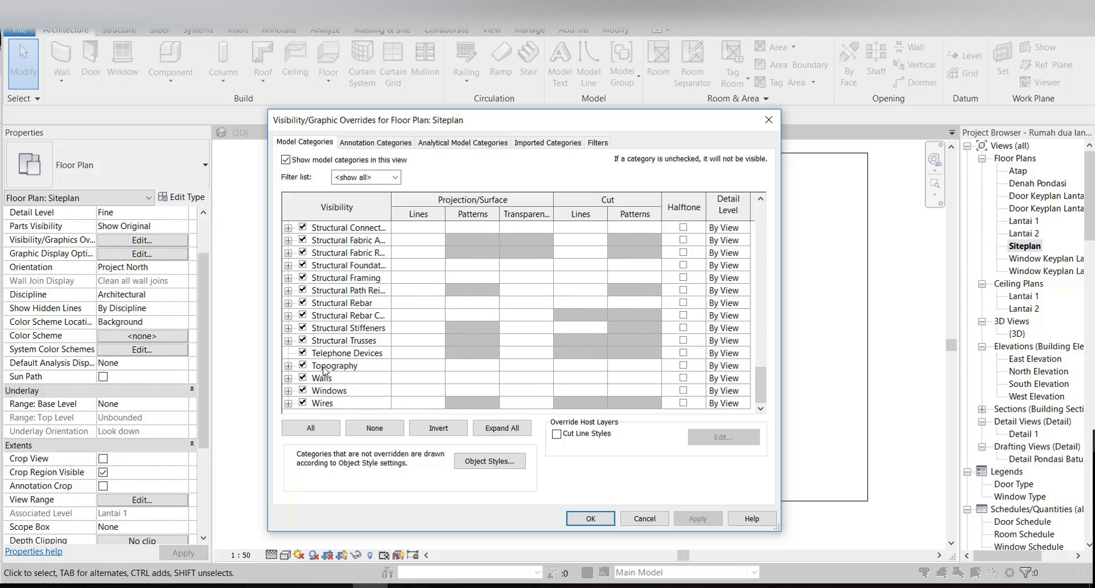
click(622, 517)
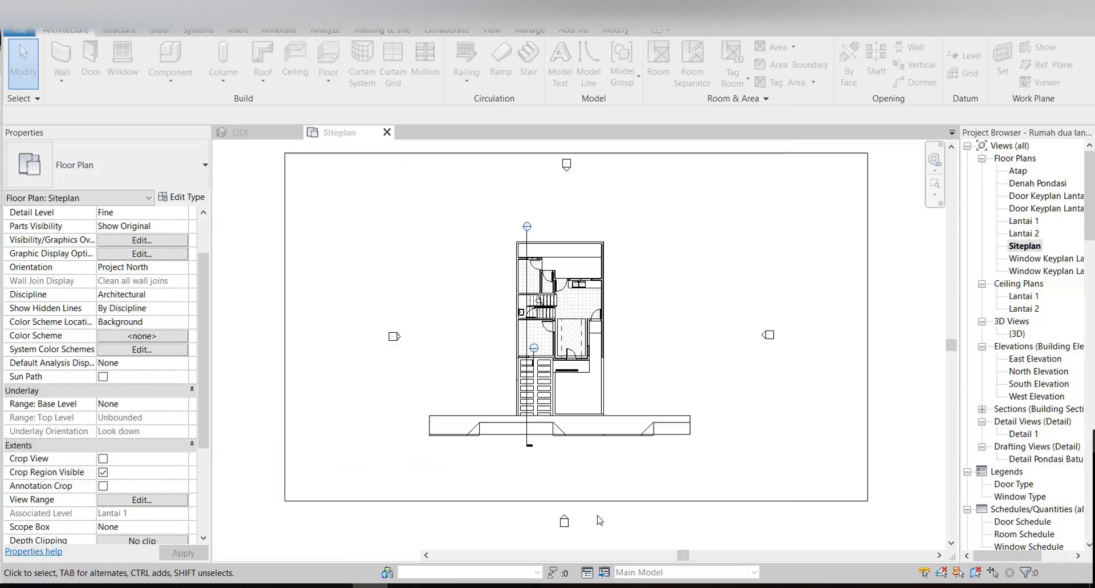
- Create a perspective camera view from the street in front of the house, aimed diagonally through it past its rear right corner
click(491, 31)
click(416, 85)
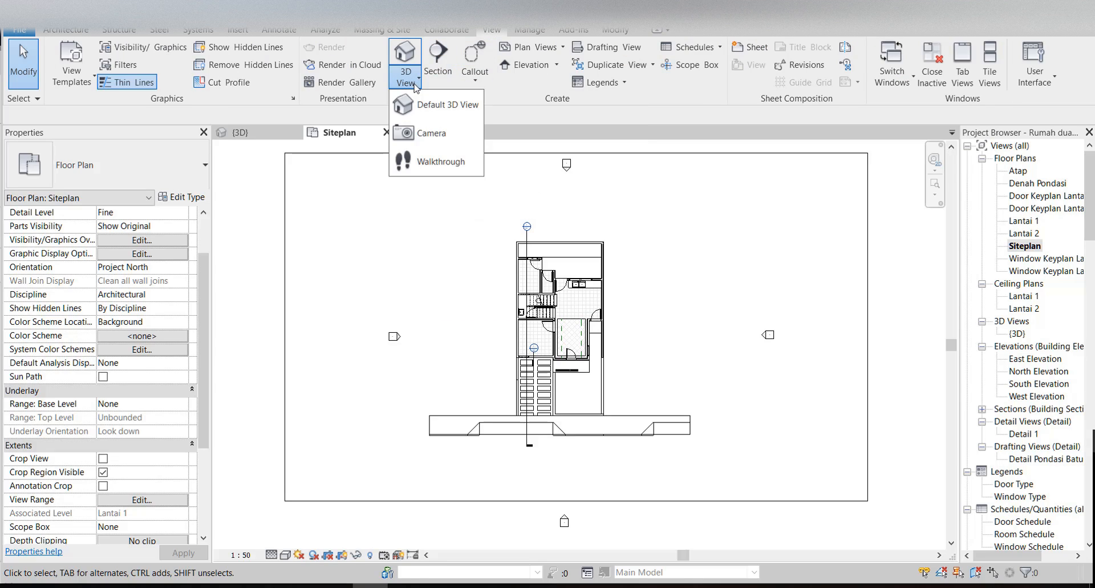
click(444, 137)
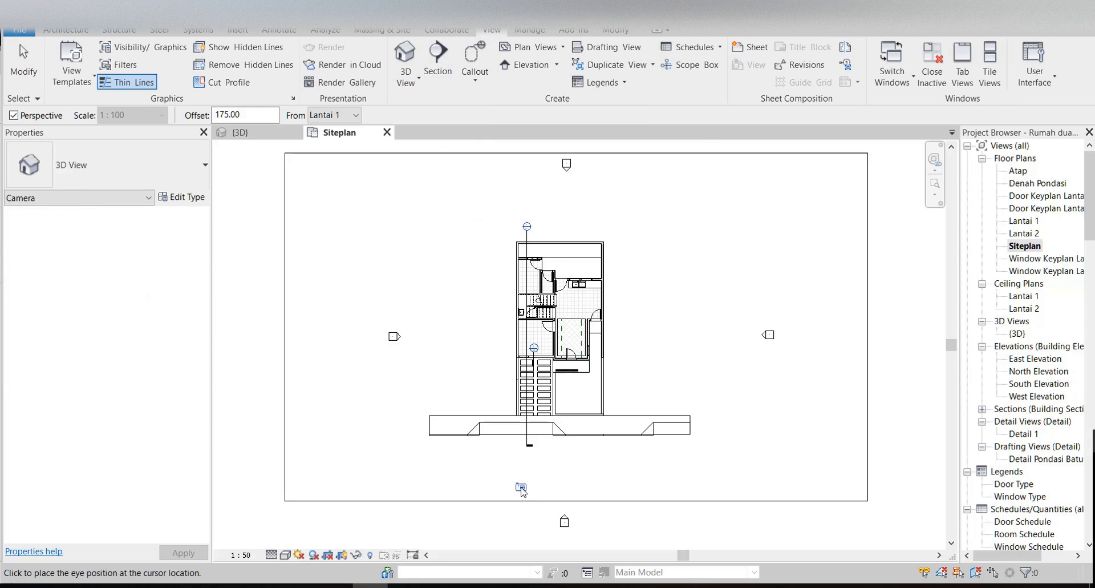
click(523, 495)
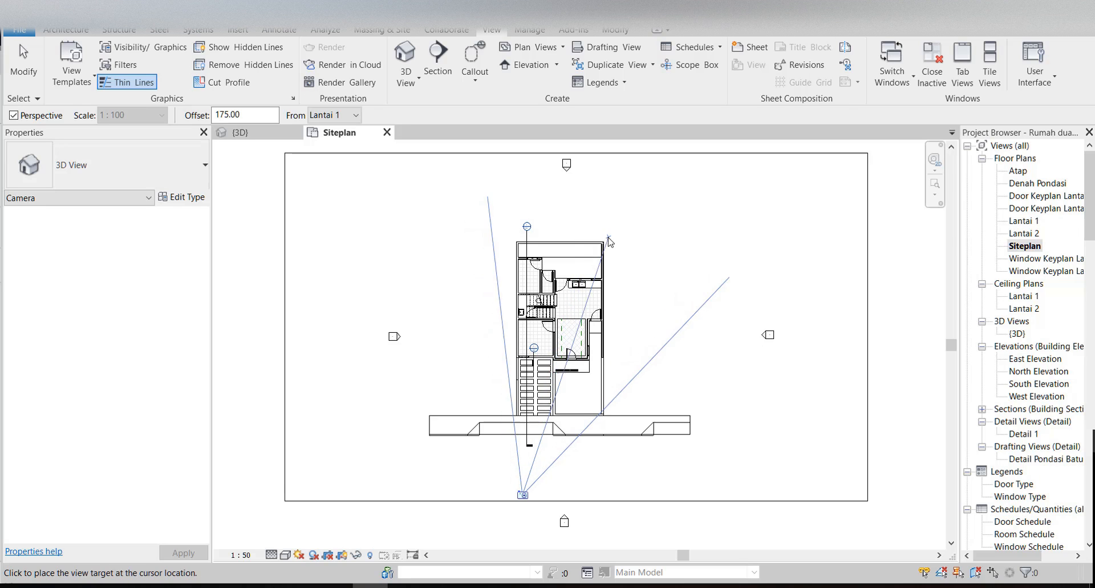
click(645, 152)
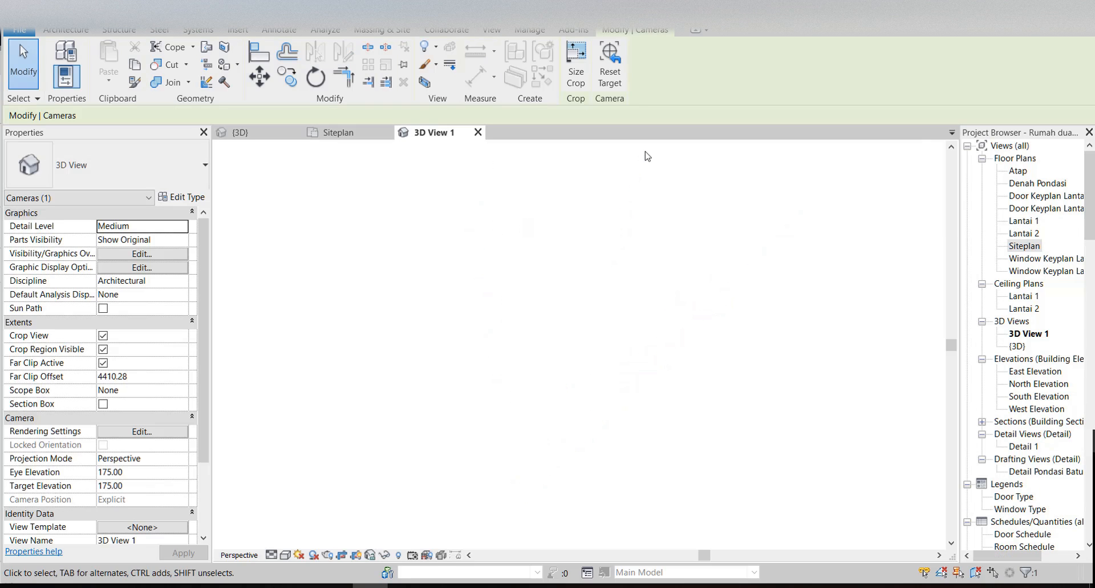
- Enlarge the camera view's crop region on all four sides so the whole house and front yard fit inside
drag(634, 251, 635, 175)
drag(635, 391, 634, 414)
drag(515, 290, 487, 290)
drag(728, 290, 770, 289)
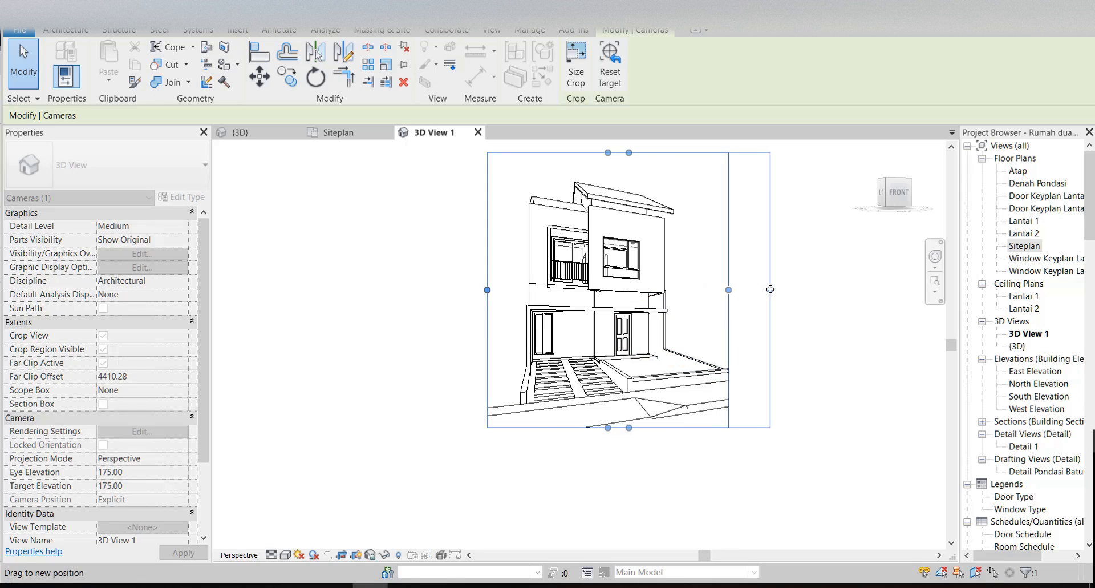
middle_drag(816, 295, 804, 327)
click(799, 323)
- Render the camera view at Draft quality with the Exterior: Sun only scheme, and close the rendering settings
click(329, 554)
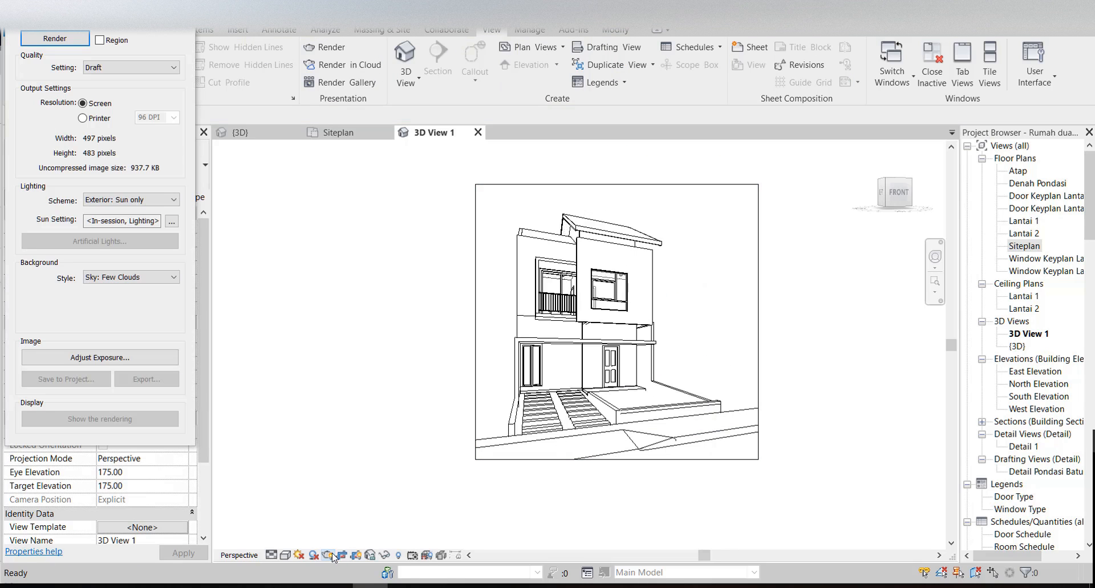
click(73, 40)
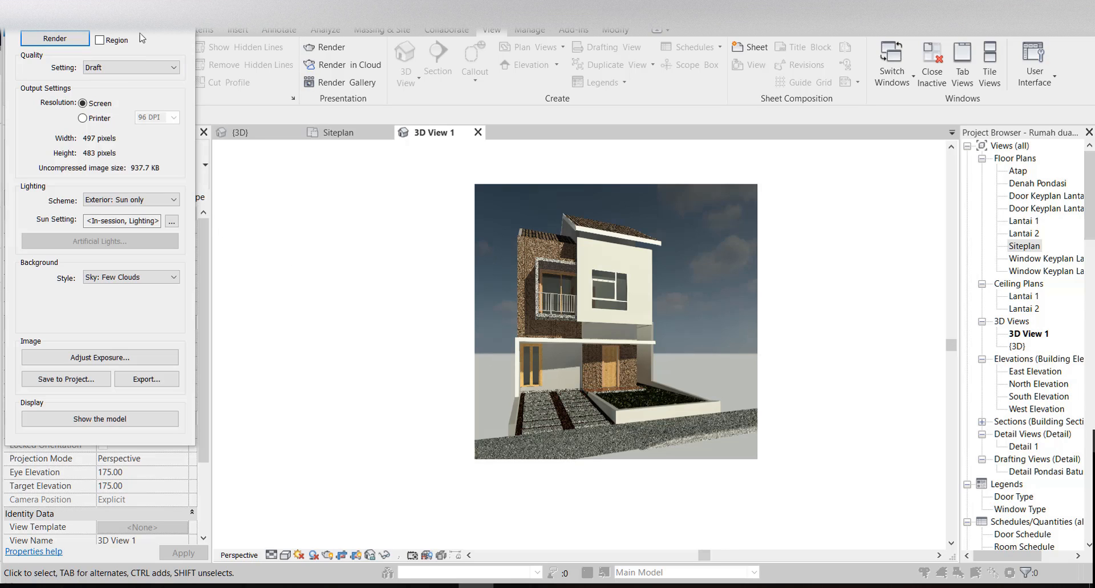
click(182, 16)
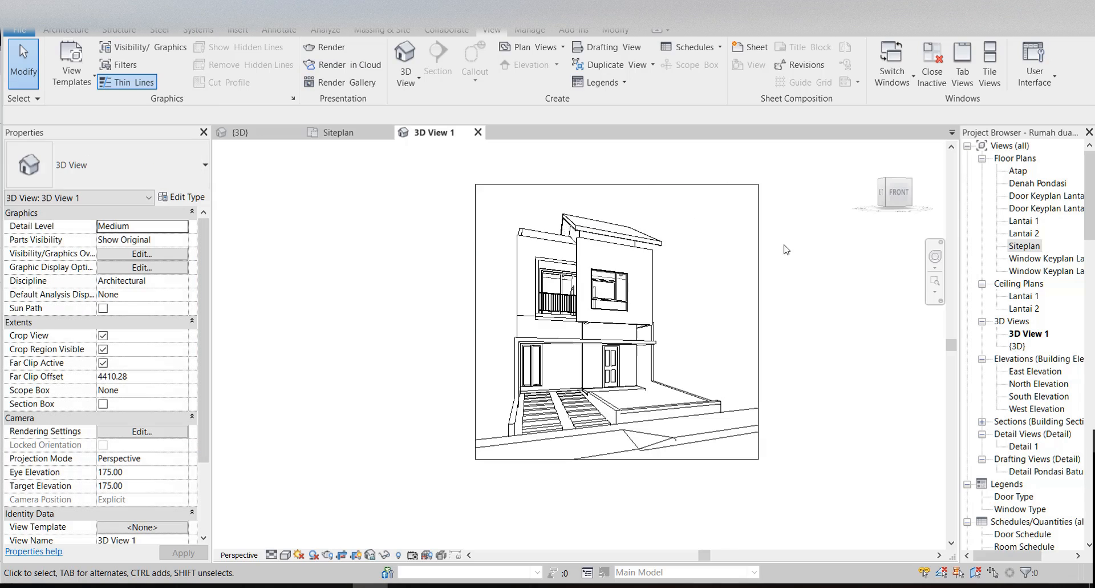
- On the Siteplan, draw a detail-line rectangle in the Lines style around the house, about 14 m beyond its rear and right walls
double_click(1021, 245)
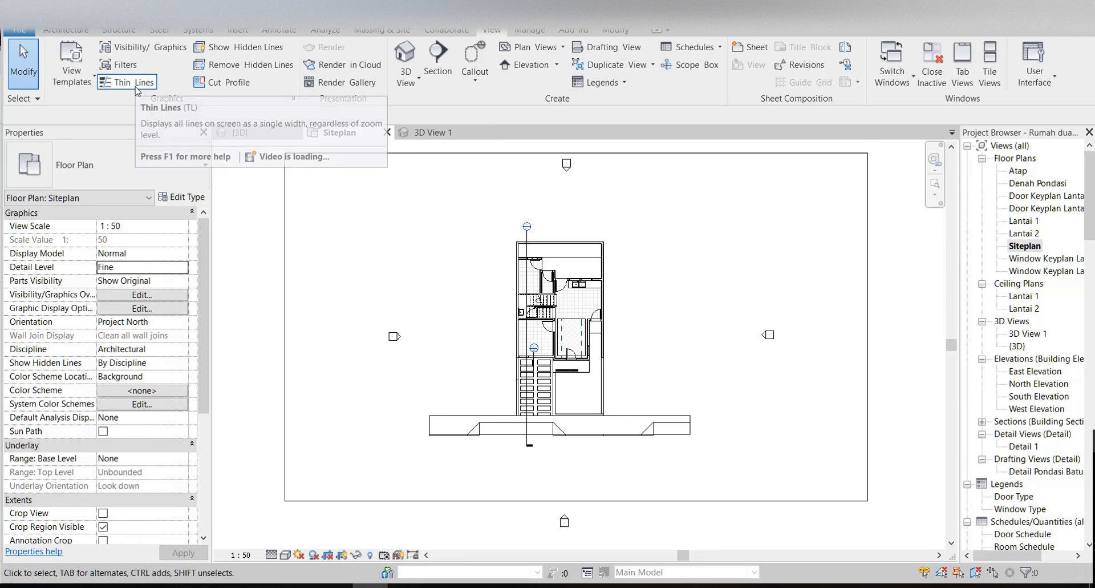
click(277, 30)
click(326, 48)
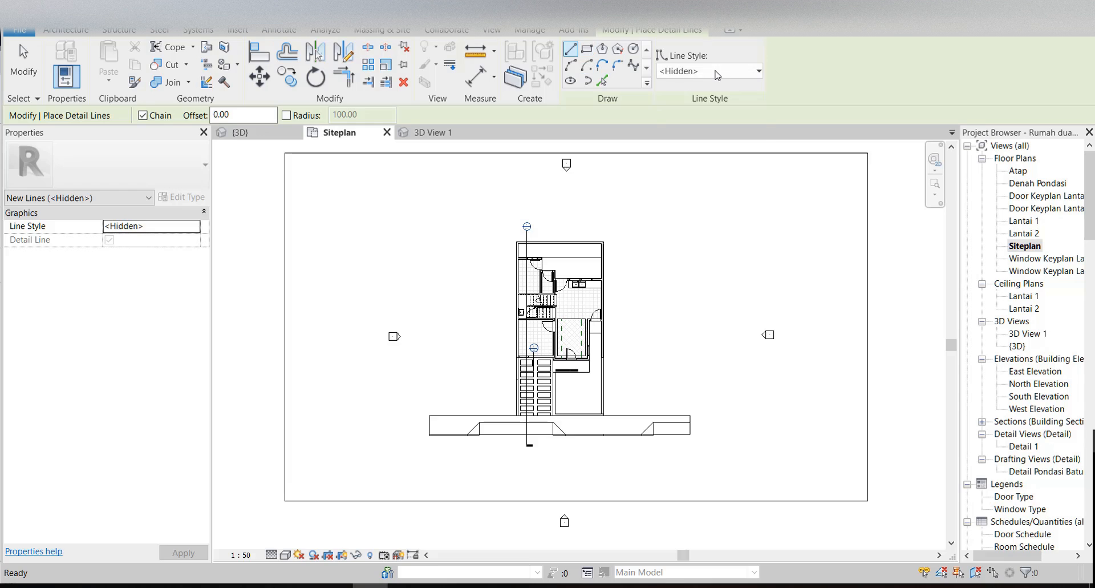
click(718, 72)
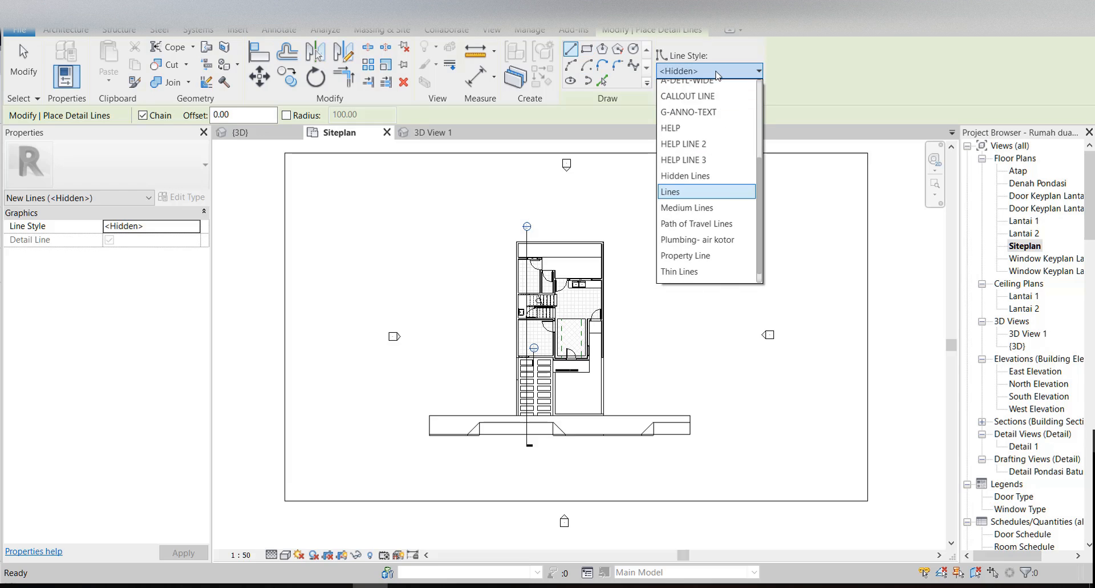
click(728, 193)
click(586, 48)
scroll(558, 262, down, 4)
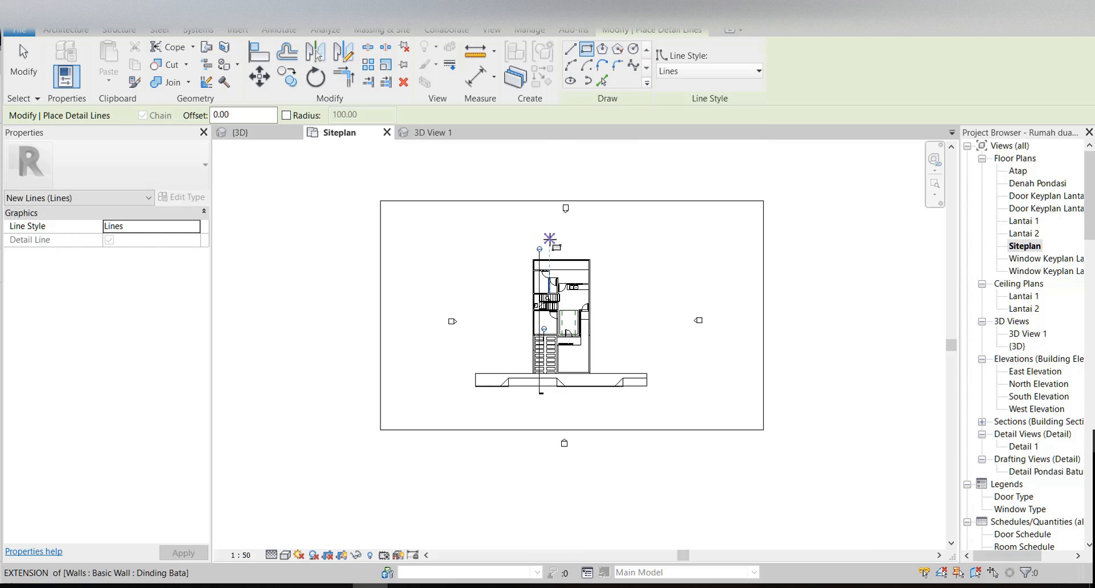
click(457, 168)
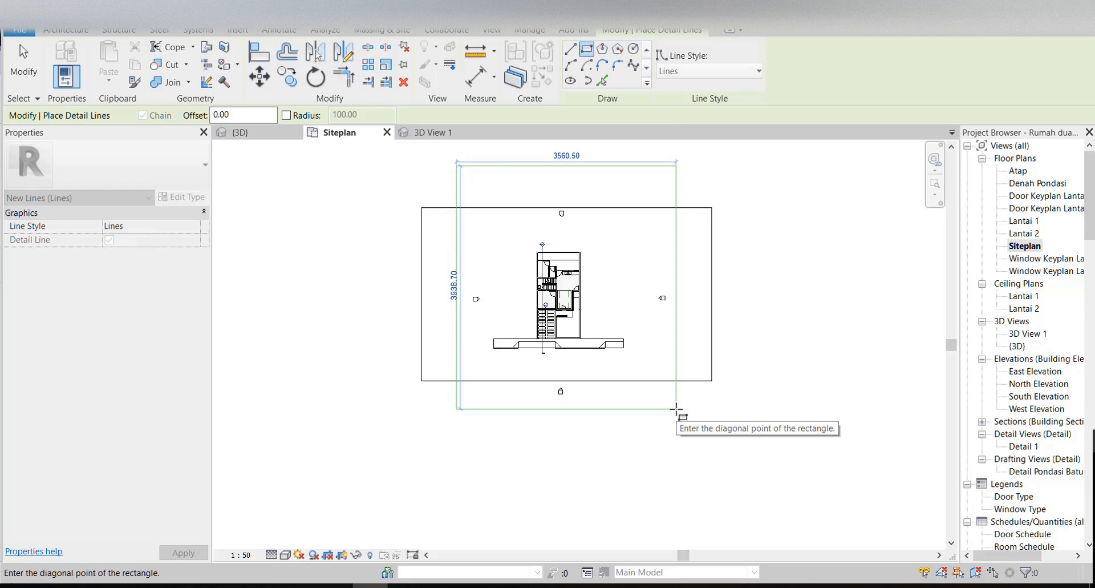
click(668, 406)
middle_drag(746, 377, 751, 399)
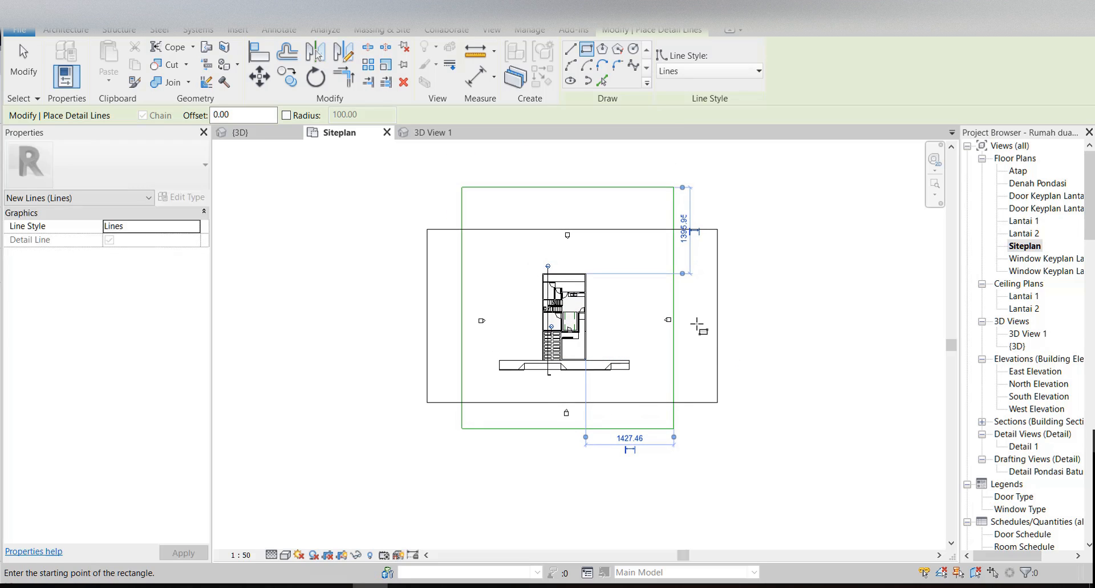
key(Escape)
key(Escape)
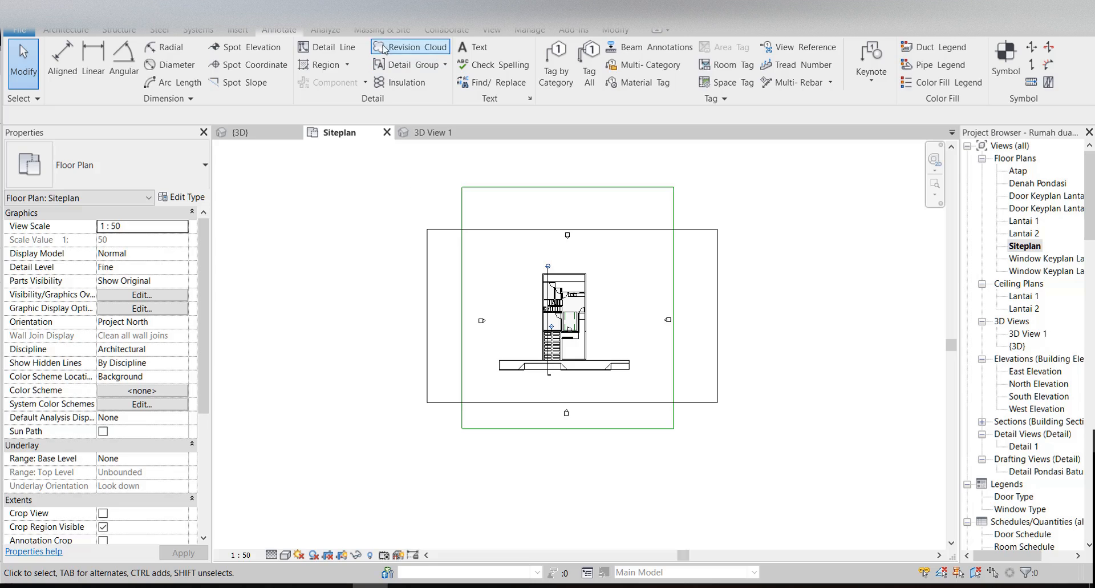
- Create a toposurface with points at elevation 0.00 on the four corners of the detail-line rectangle
click(393, 30)
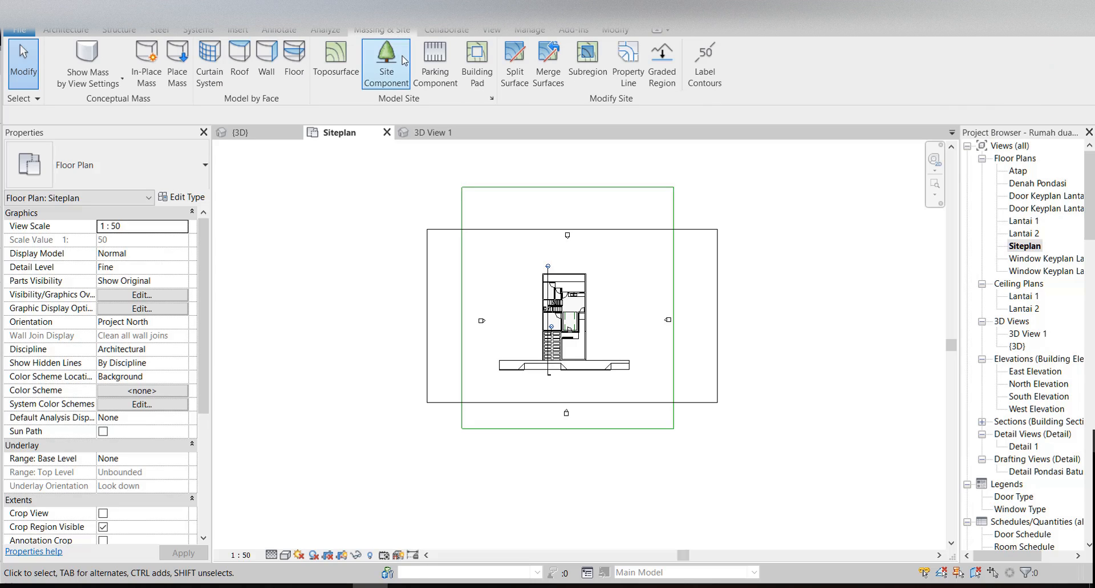
click(333, 74)
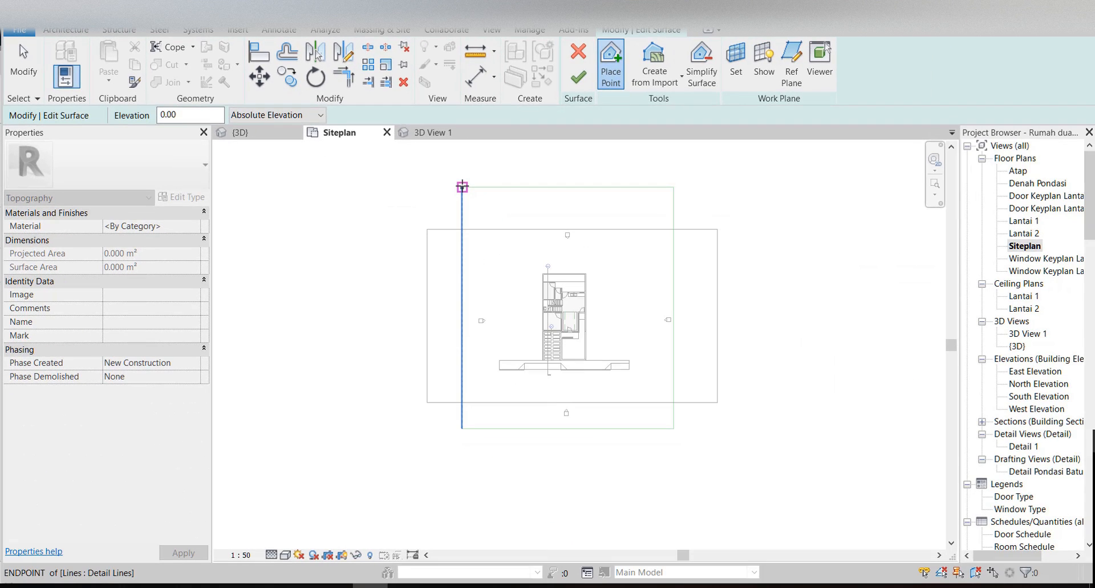
click(463, 187)
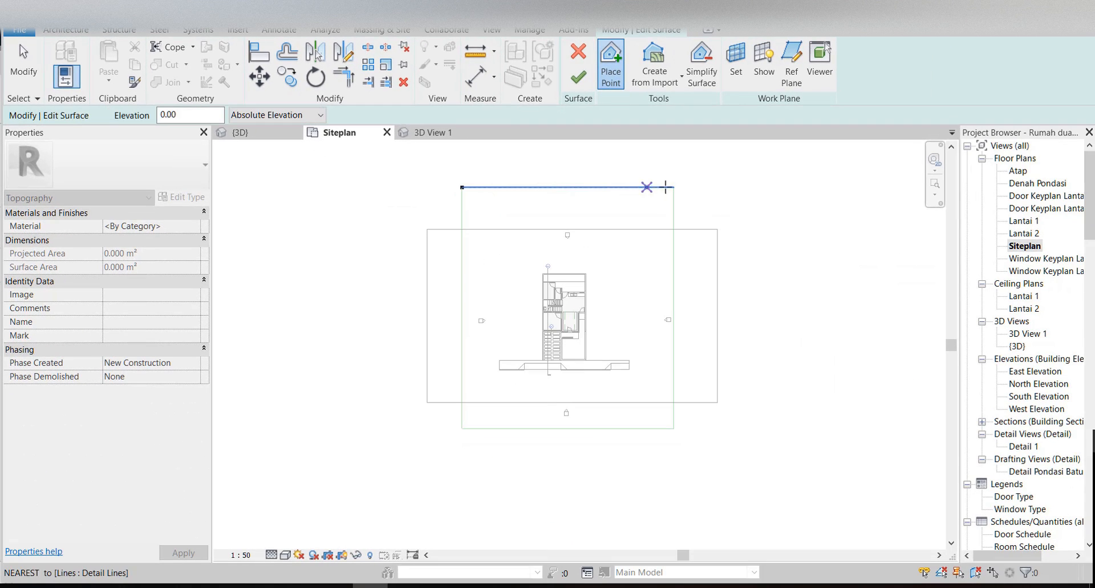
click(674, 187)
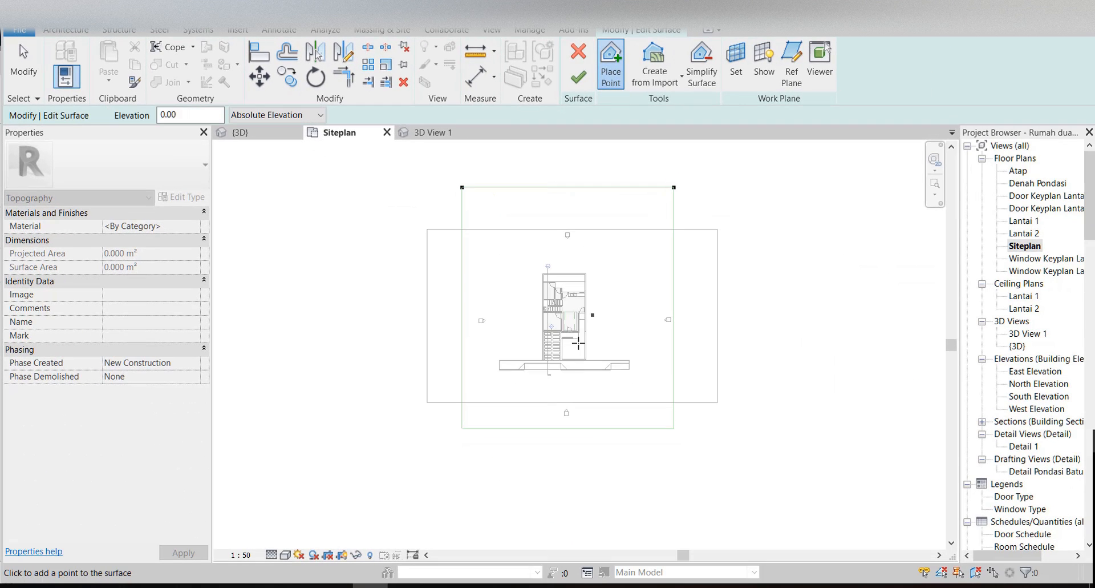
click(462, 428)
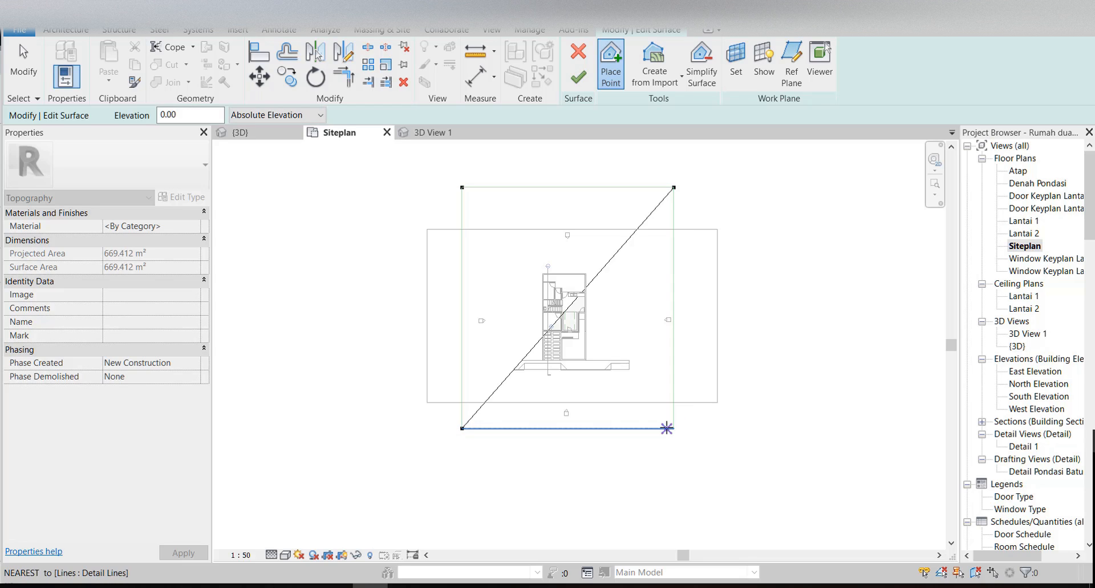
click(672, 428)
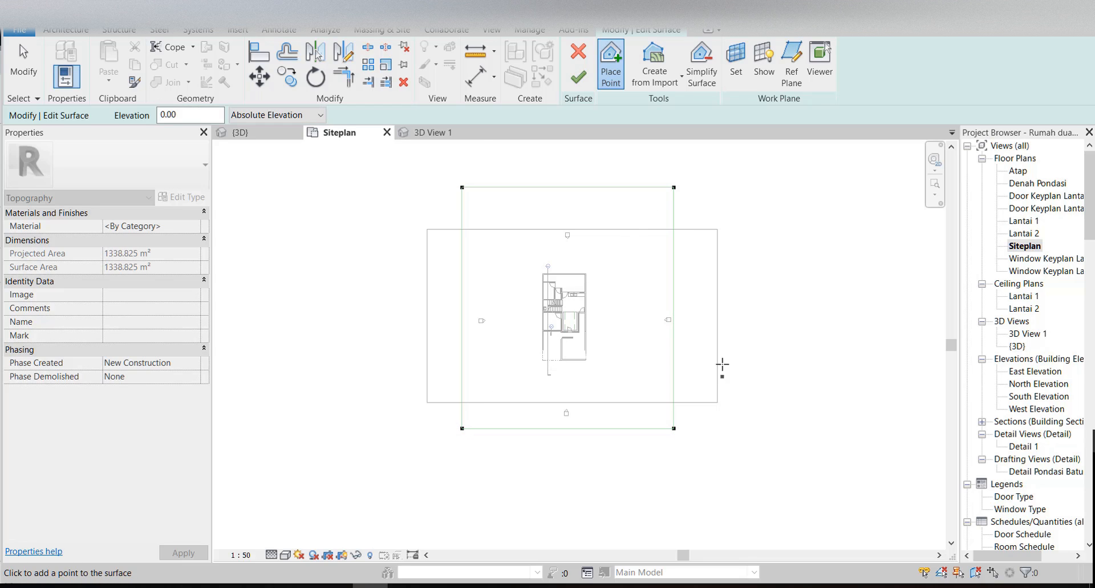
click(578, 78)
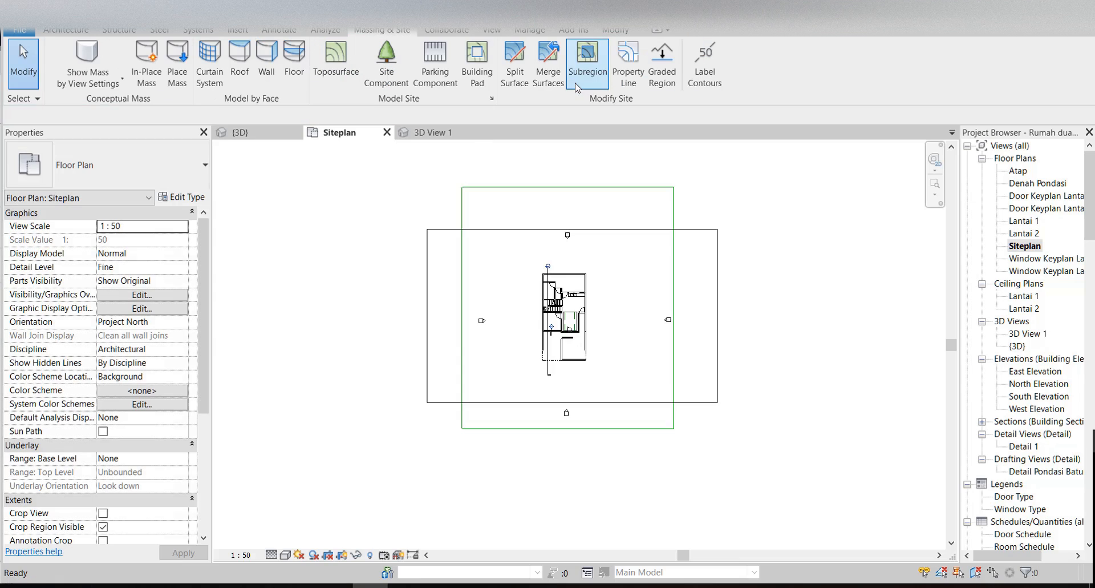
- In the {3D} view, reveal the hidden elements and extend the section box well past the house's left and right sides
middle_drag(600, 214, 618, 229)
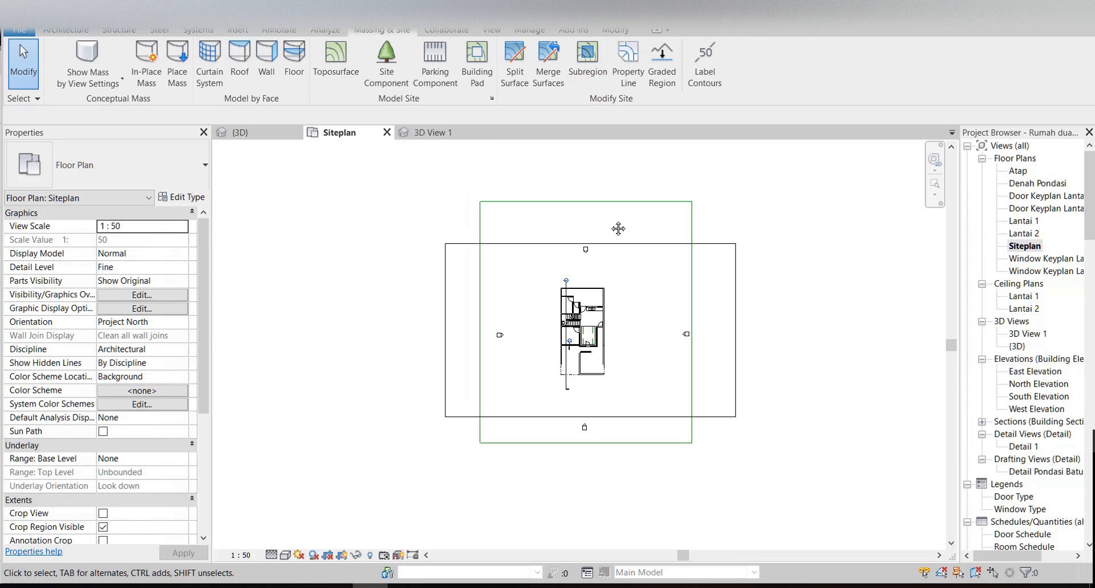
double_click(1018, 346)
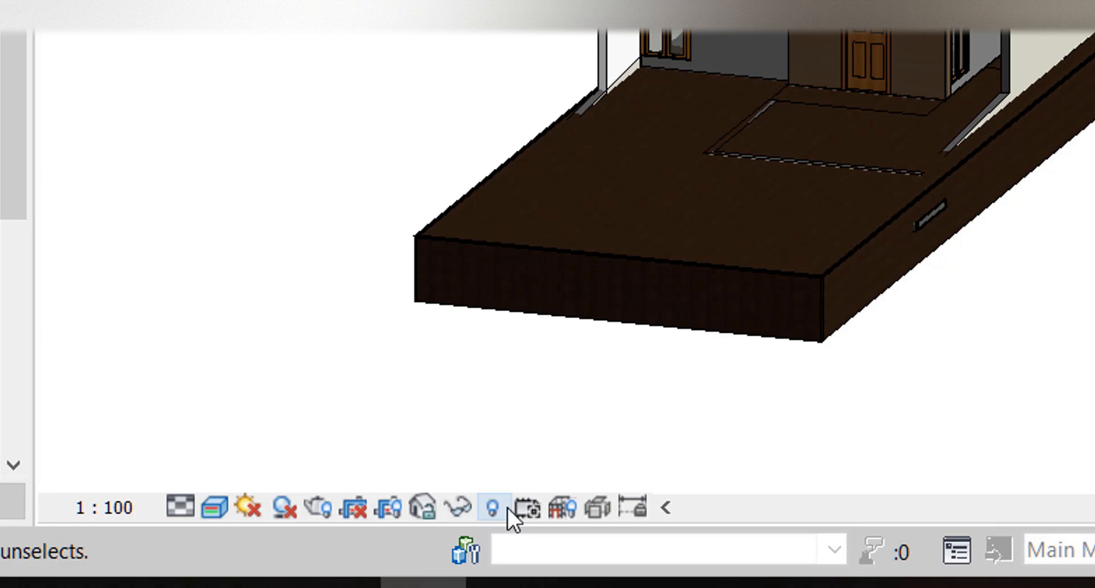
click(493, 507)
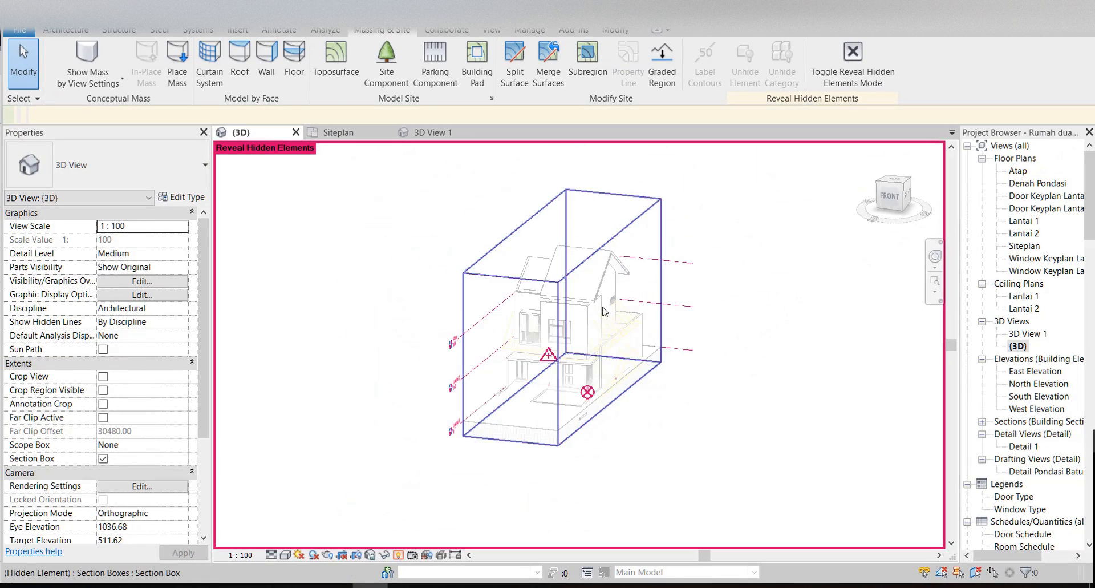
click(604, 311)
drag(609, 322, 769, 338)
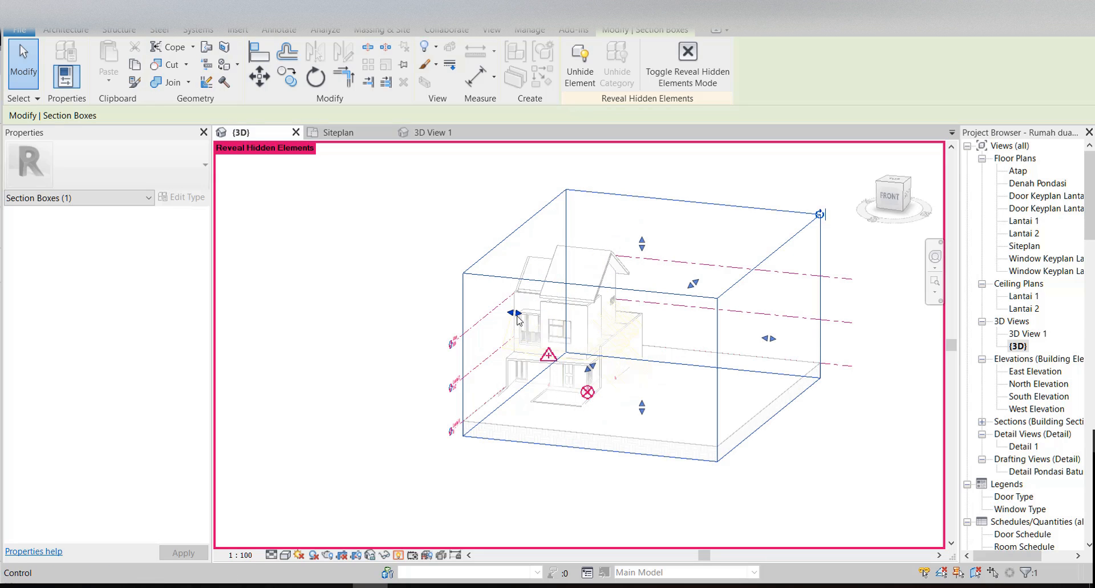
drag(517, 315, 326, 289)
shift+middle_drag(738, 374, 665, 409)
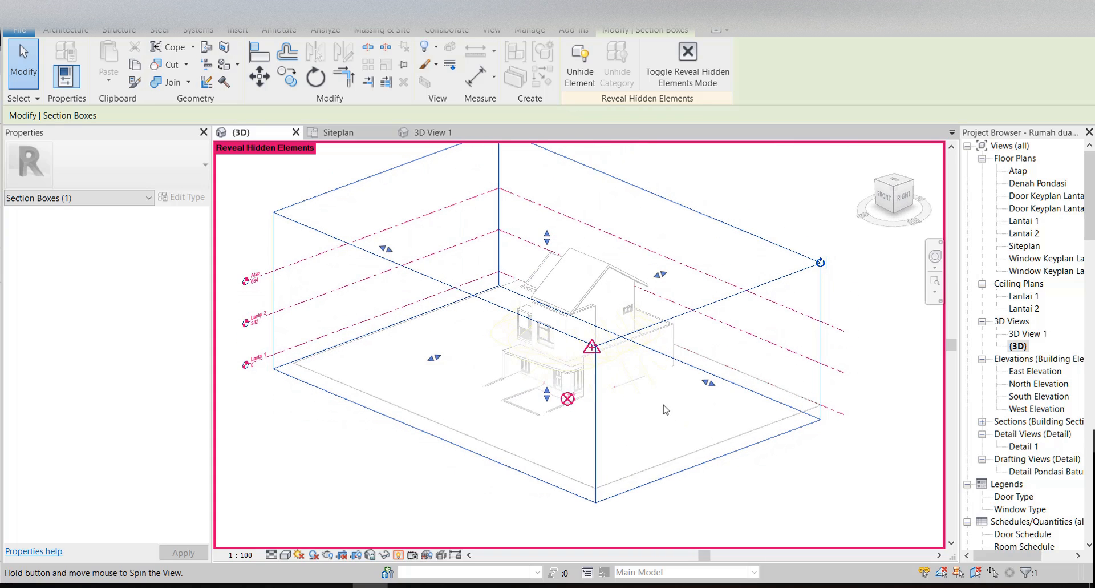
- Extend the section box beyond the toposurface's front, rear and side edges, and turn off the view's Section Box option
drag(434, 358, 384, 390)
scroll(434, 377, down, 2)
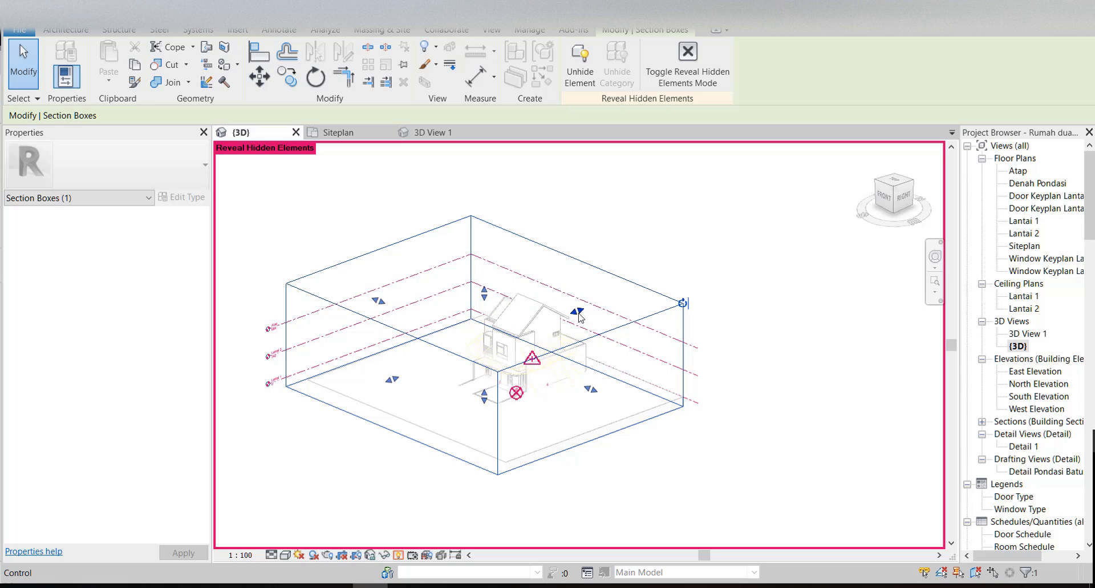
drag(579, 312, 782, 404)
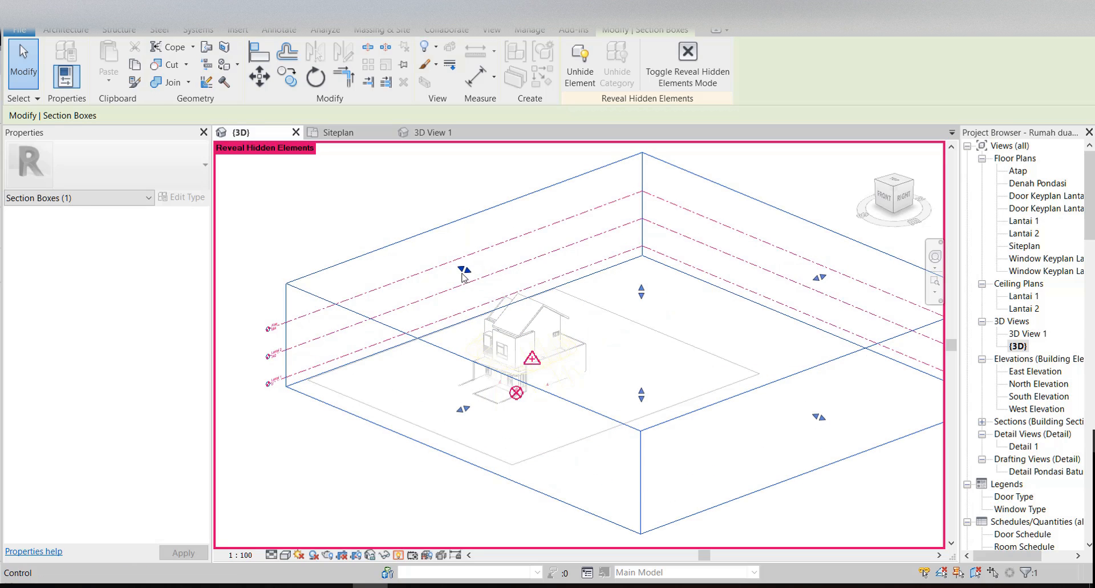
drag(463, 275, 371, 235)
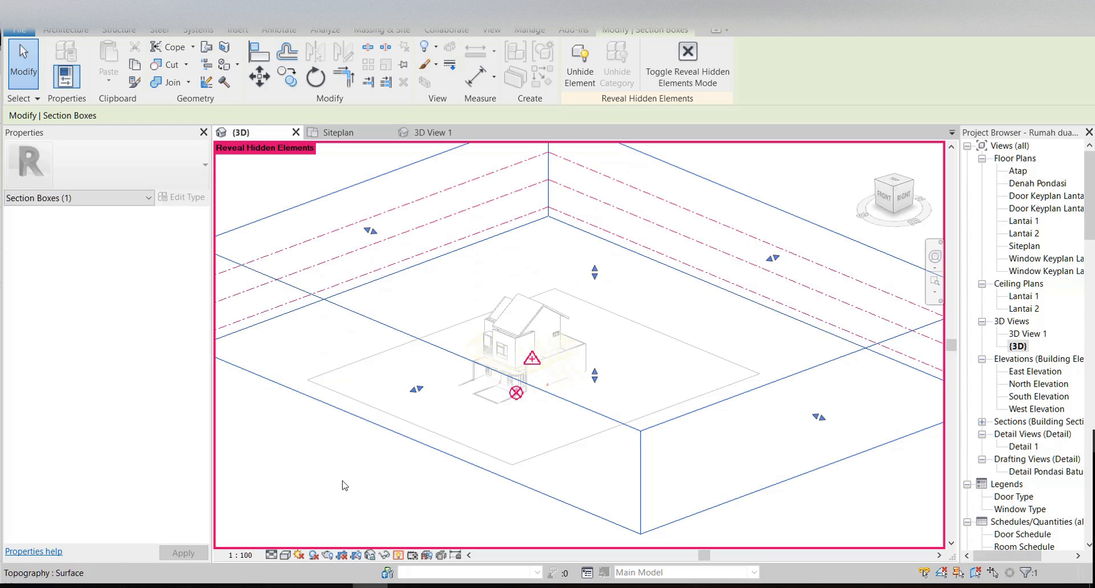
middle_drag(401, 460, 427, 463)
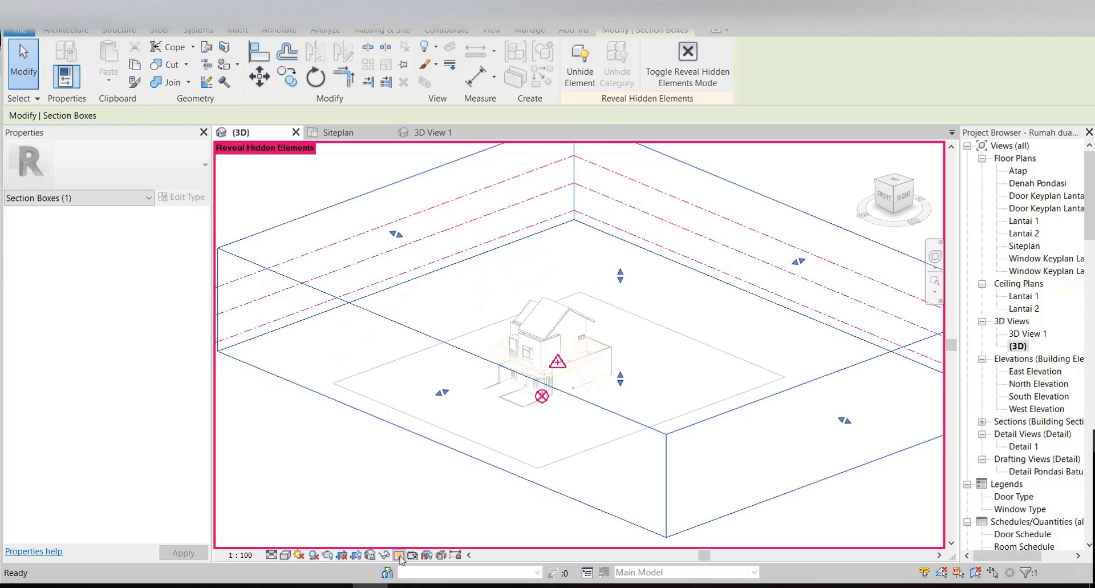
click(398, 555)
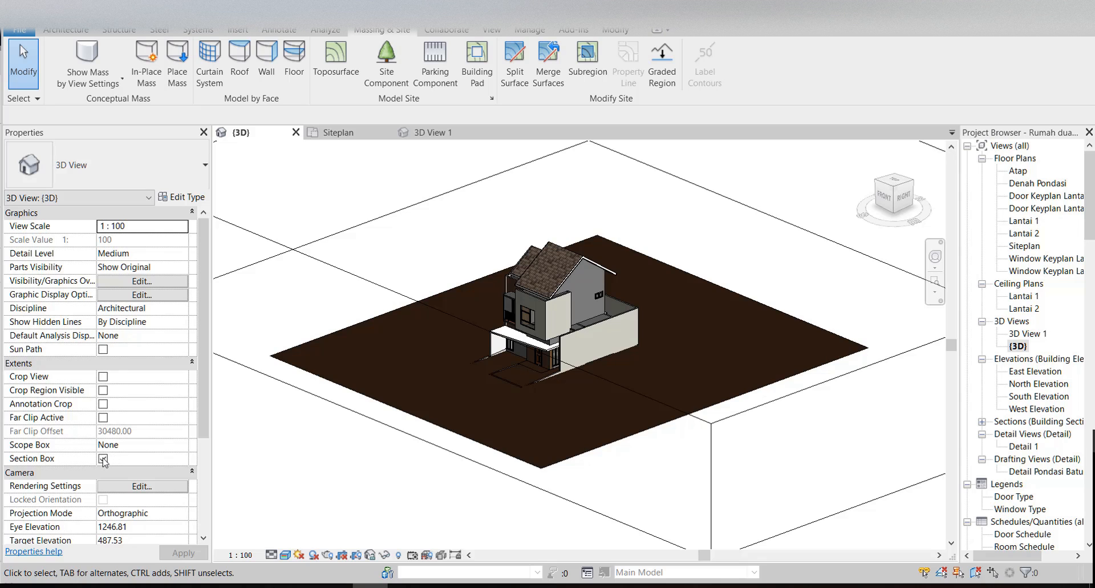
click(104, 459)
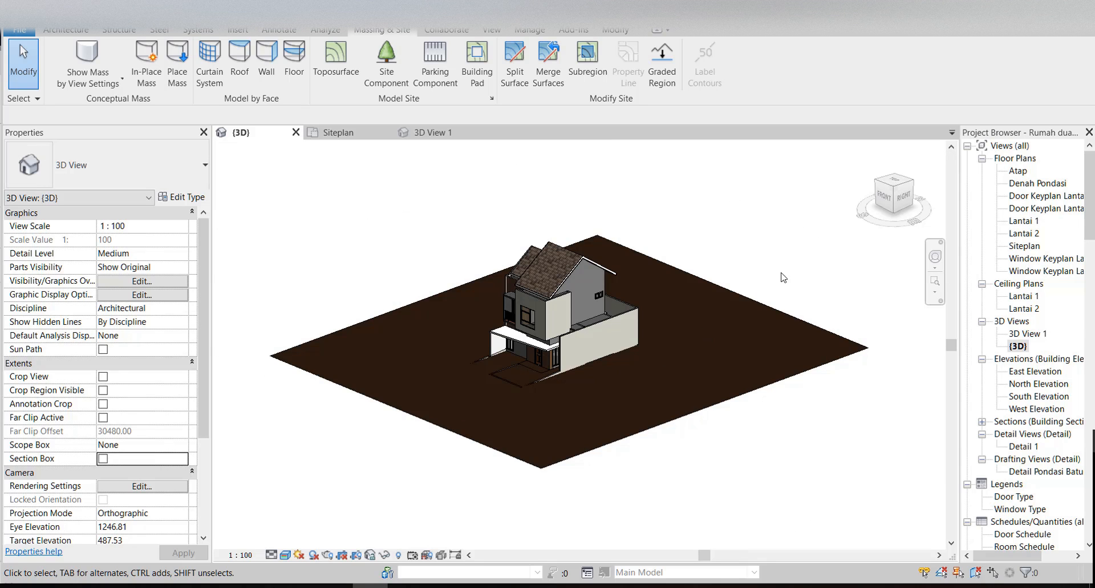
- Inspect from several angles how the toposurface meets the driveway, front yard and sidewalk at the front of the house
shift+middle_drag(652, 421, 521, 385)
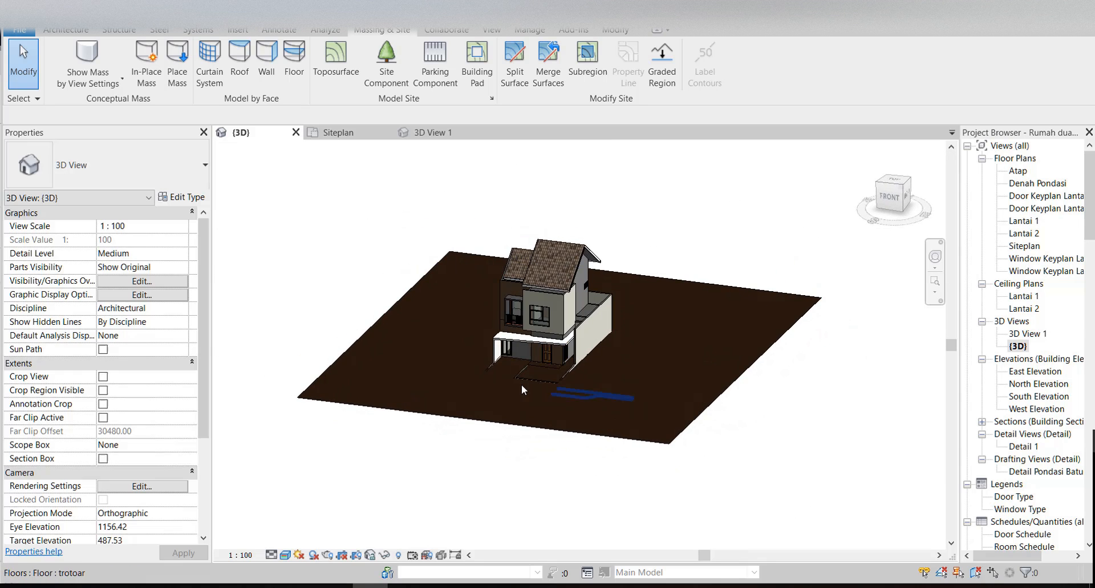
scroll(524, 383, up, 3)
shift+middle_drag(593, 378, 765, 415)
scroll(499, 361, up, 2)
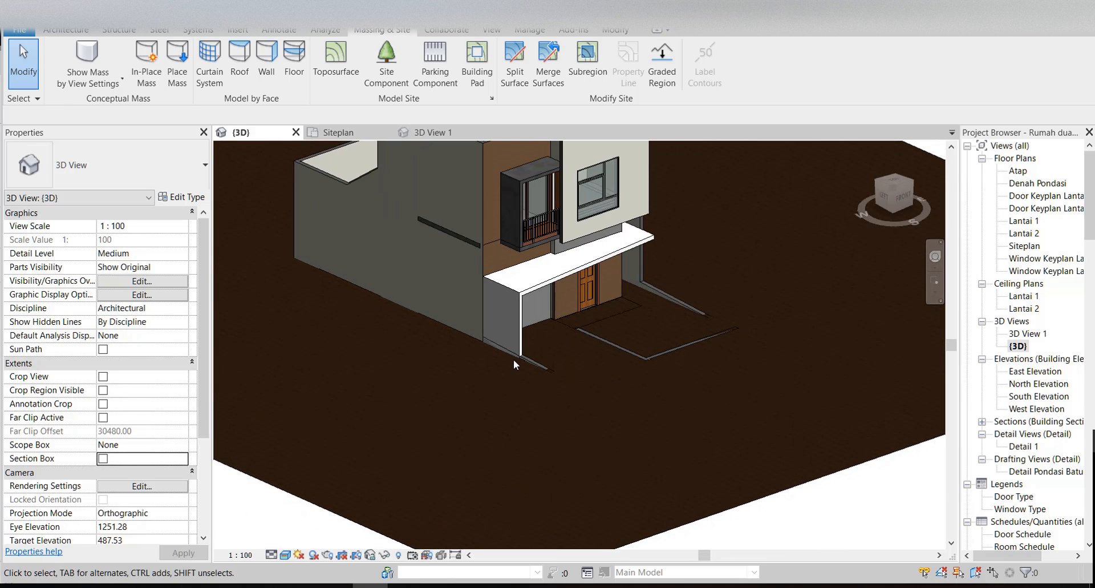
scroll(514, 358, down, 2)
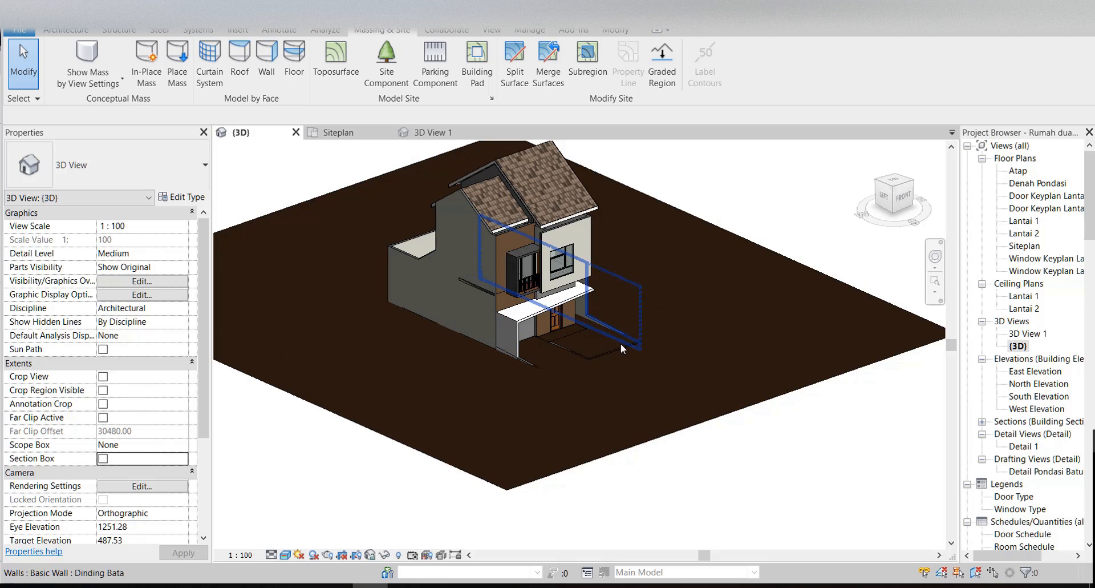
scroll(546, 345, up, 3)
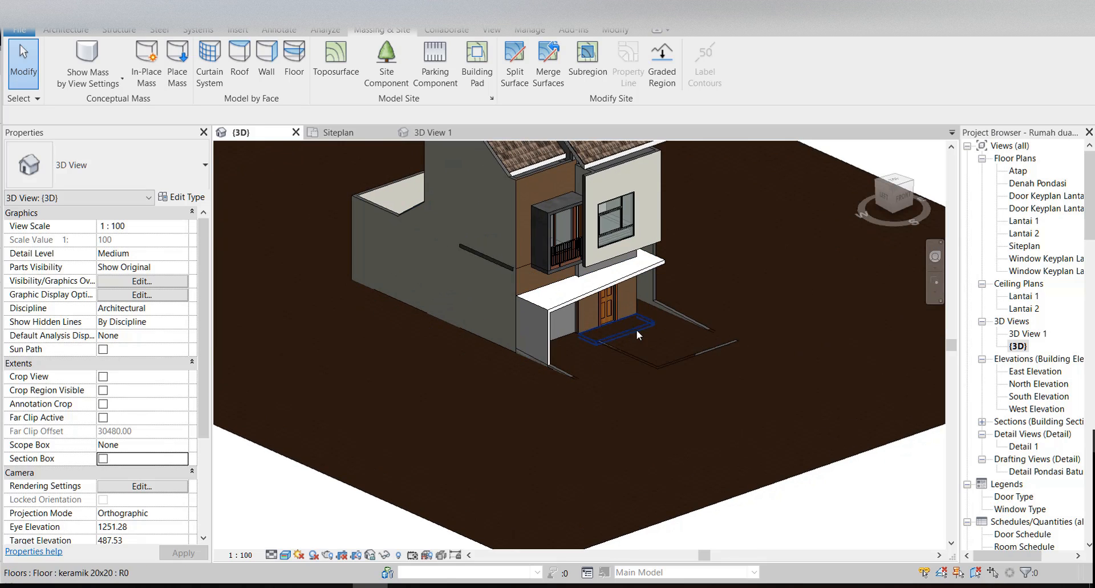
scroll(693, 319, down, 3)
shift+middle_drag(682, 327, 594, 363)
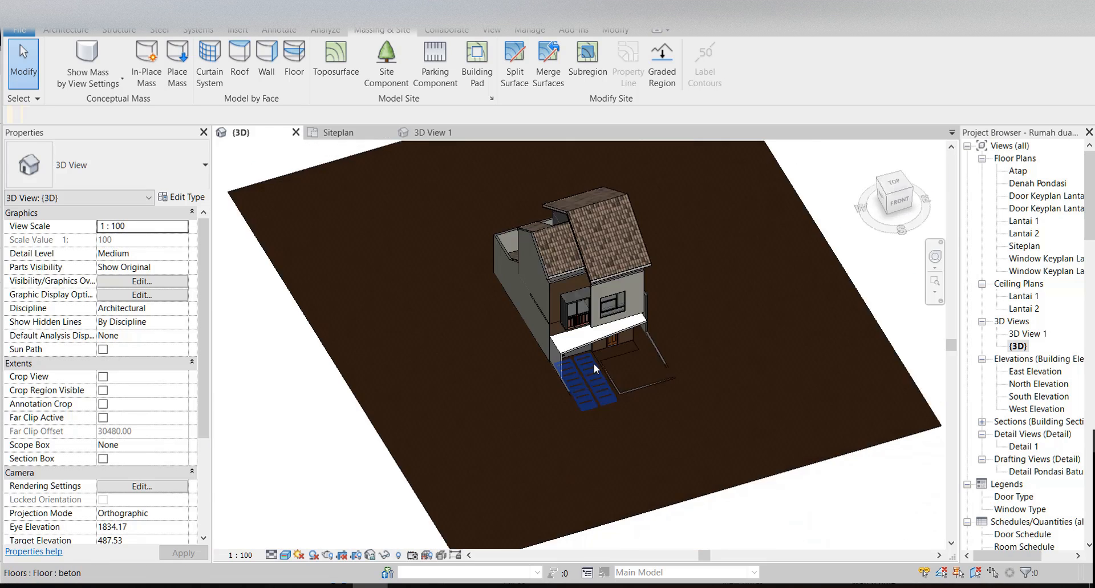
scroll(594, 362, up, 2)
scroll(567, 414, up, 2)
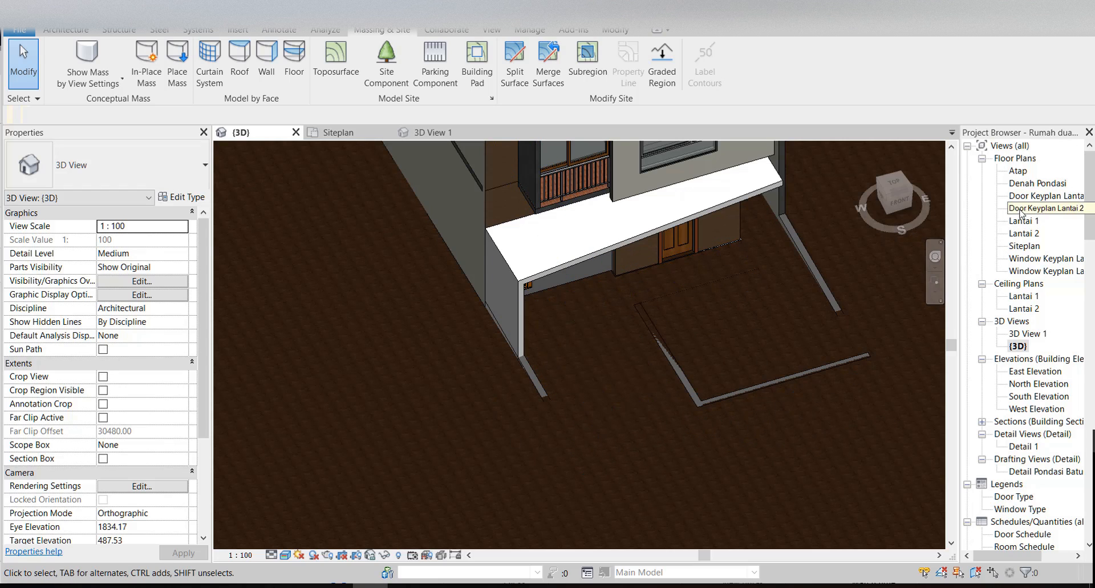
- Go to the Siteplan and open Section 1 from the section mark that runs through the house
double_click(1025, 246)
middle_drag(651, 330, 637, 351)
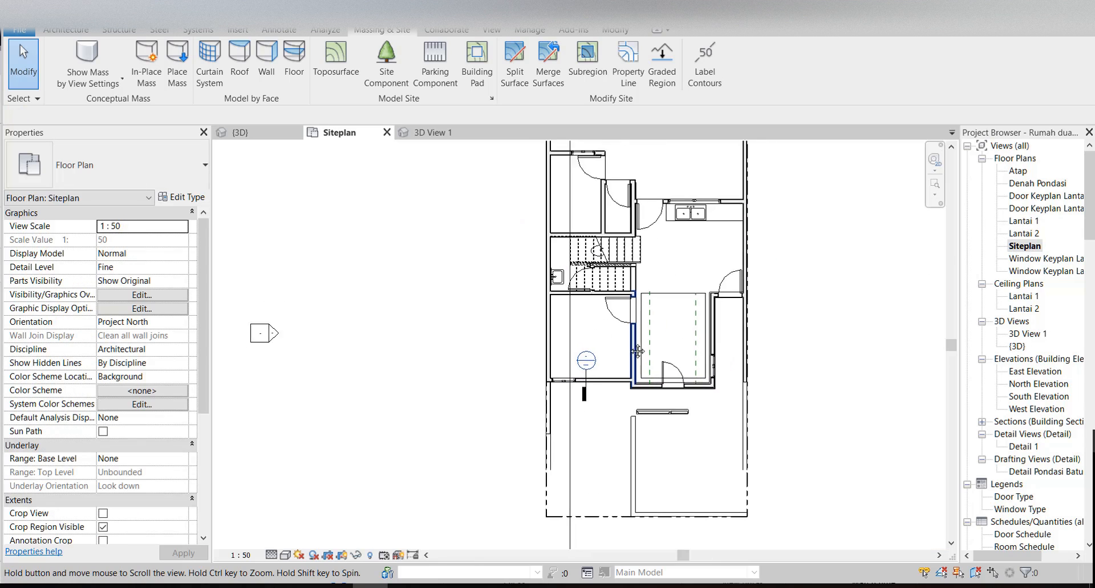
scroll(637, 351, down, 2)
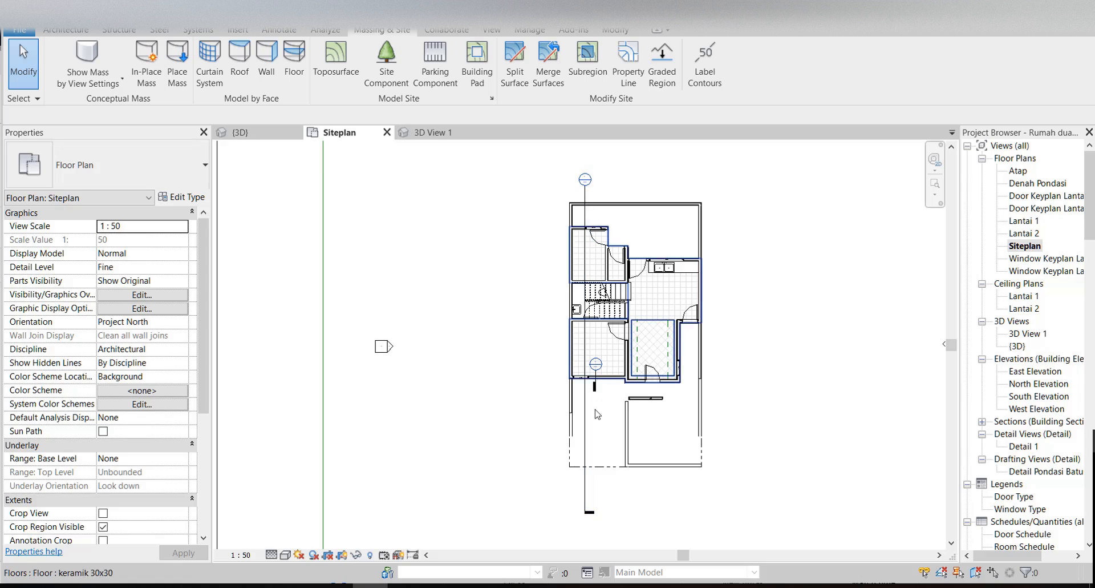
double_click(586, 181)
scroll(780, 394, up, 4)
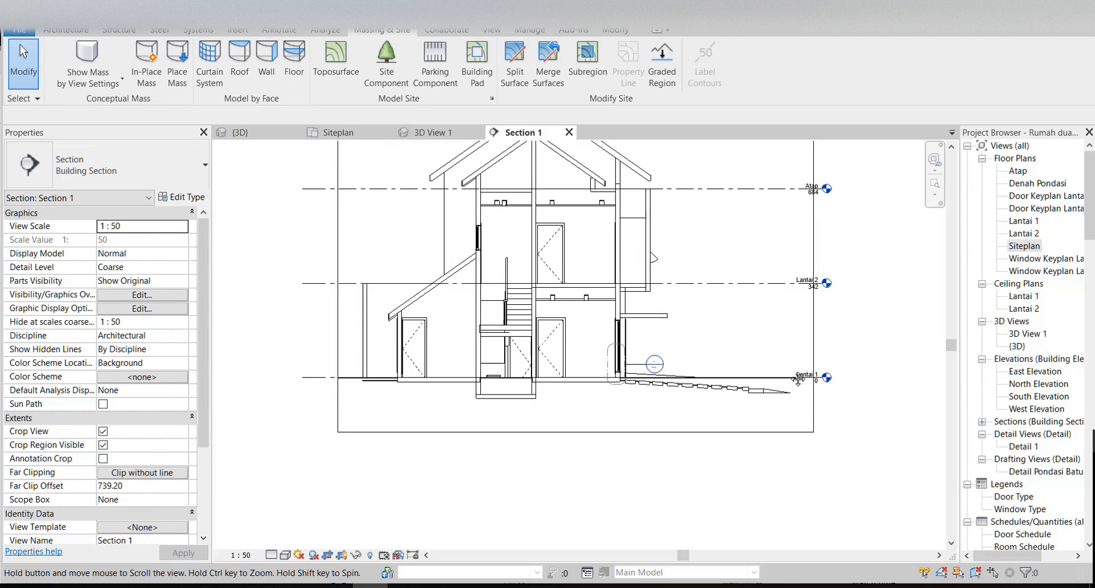
- Check the trotoar floor's height offset below Lantai 1 at the front end of Section 1
scroll(780, 394, up, 4)
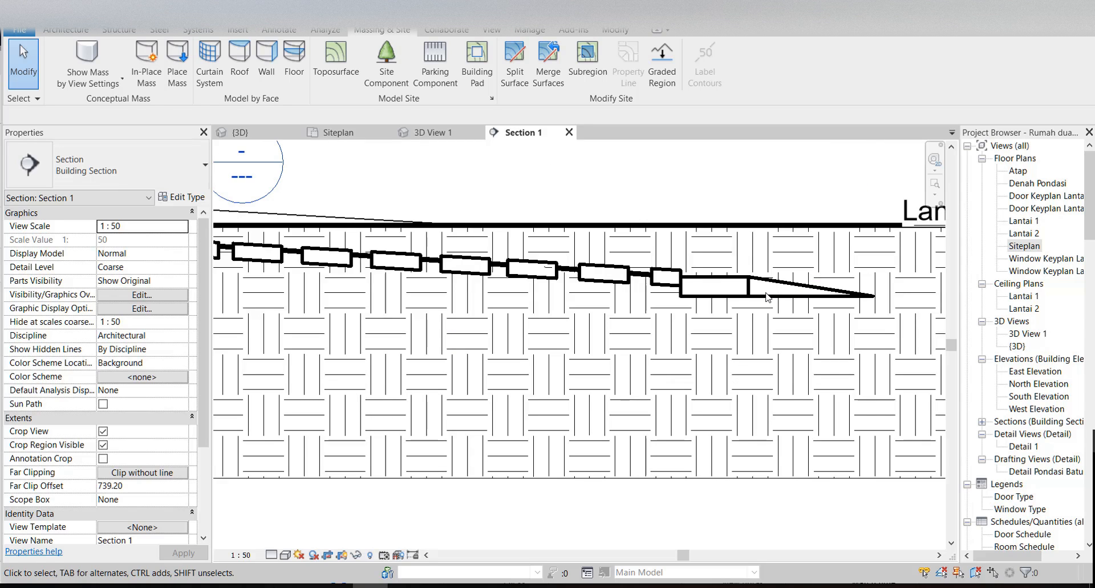
scroll(767, 297, up, 2)
click(699, 300)
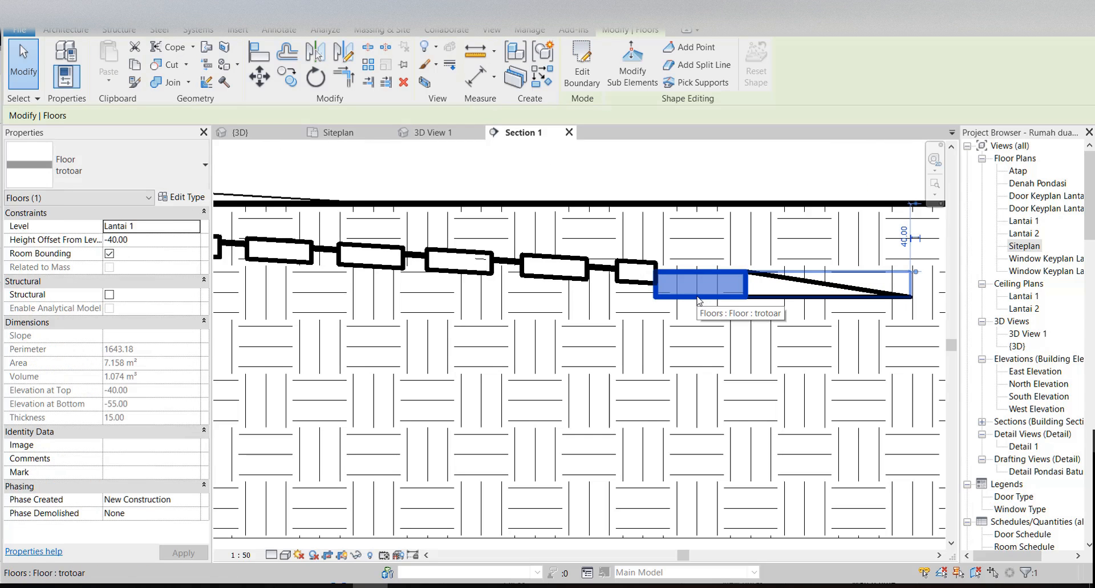
scroll(886, 285, down, 1)
middle_drag(885, 285, 765, 311)
scroll(765, 311, up, 1)
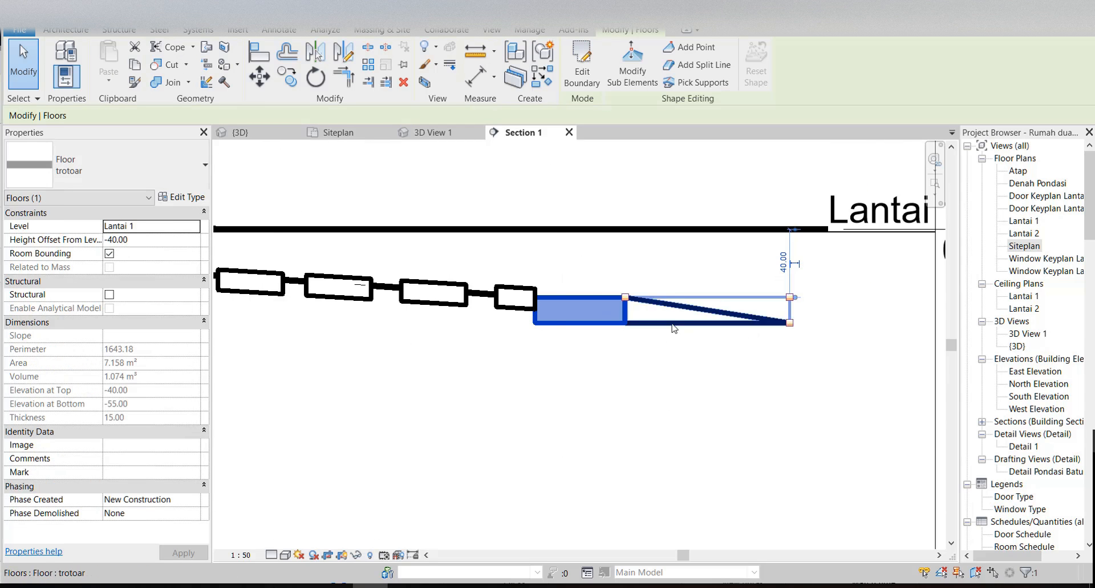
click(669, 180)
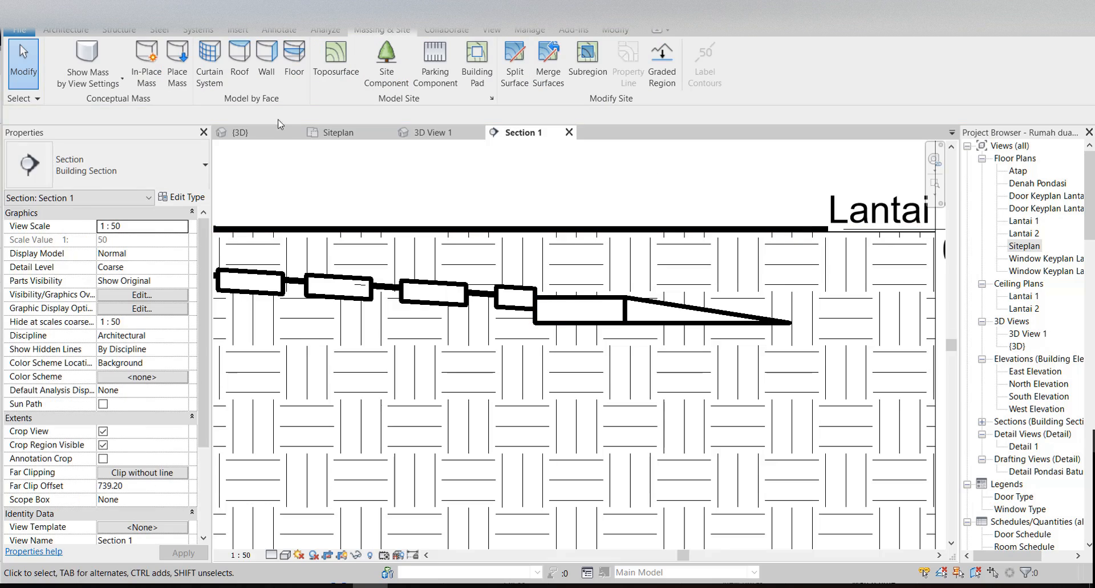
- Measure the vertical distance from the Lantai 1 level to the top of the trotoar floor with an aligned dimension
click(84, 35)
click(279, 32)
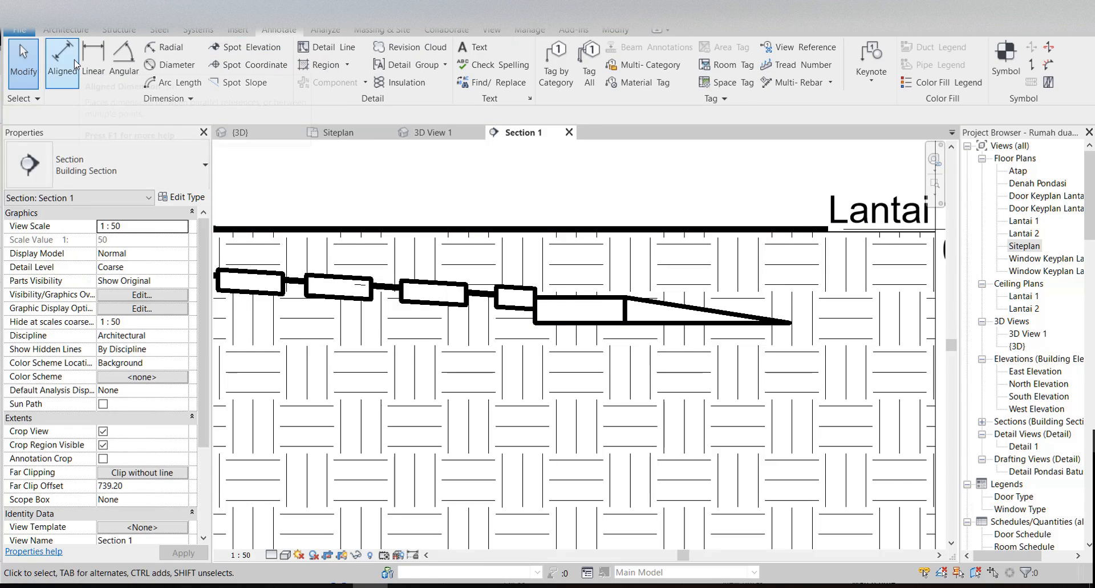
click(75, 63)
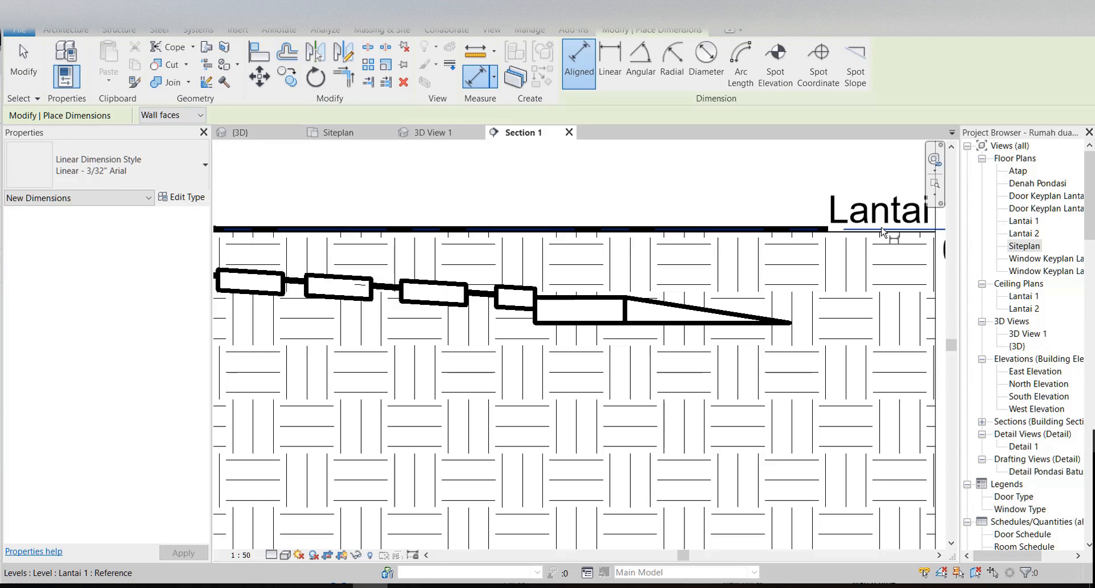
middle_drag(883, 237, 751, 265)
click(746, 258)
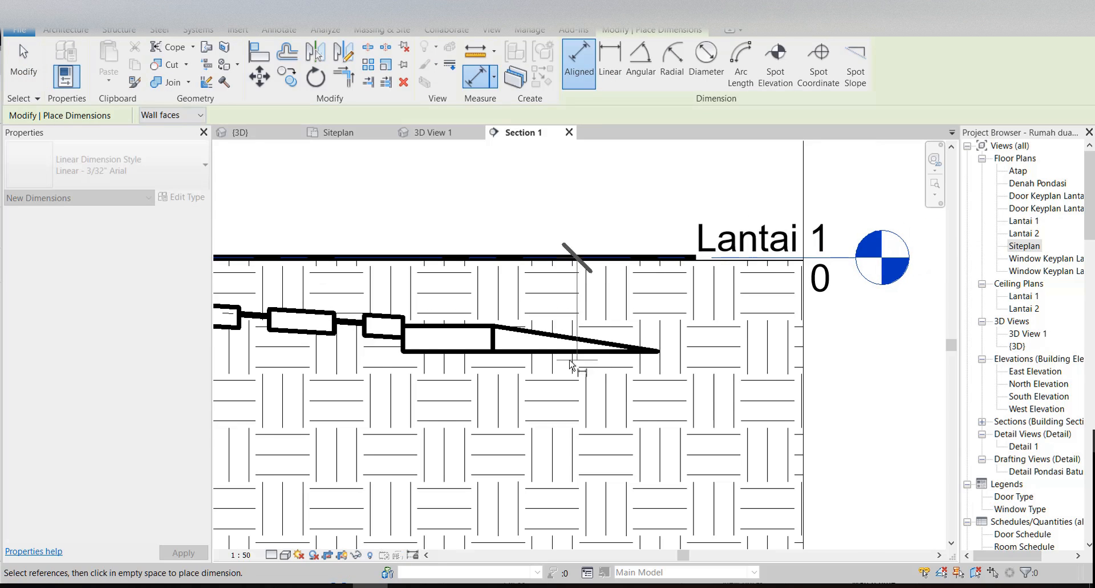
click(469, 326)
key(Escape)
key(Escape)
scroll(639, 308, down, 2)
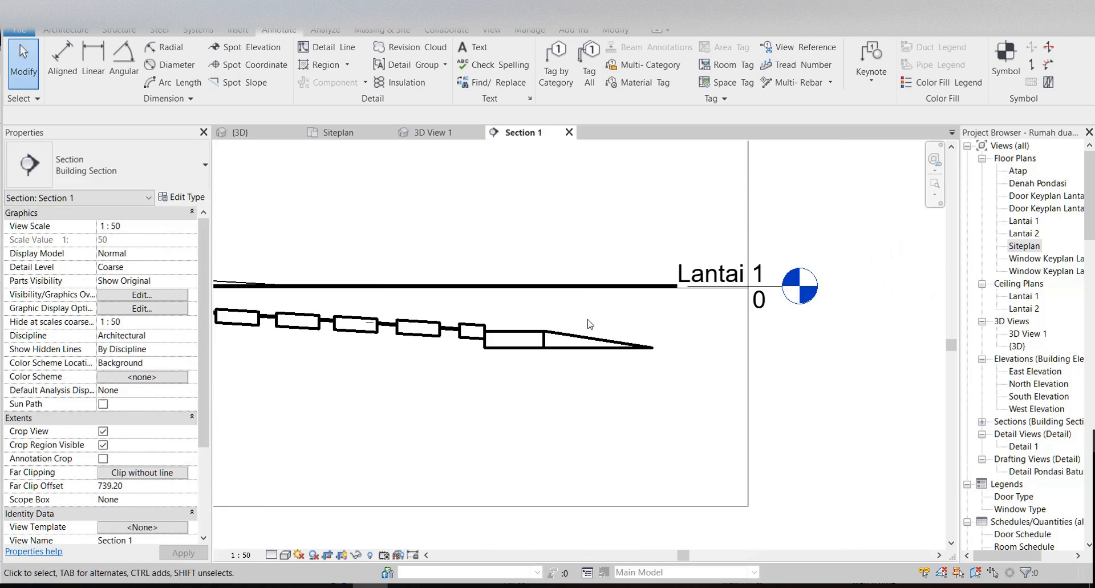
- Move the toposurface straight down 40 cm in Section 1, level with the top of the trotoar floor
click(639, 292)
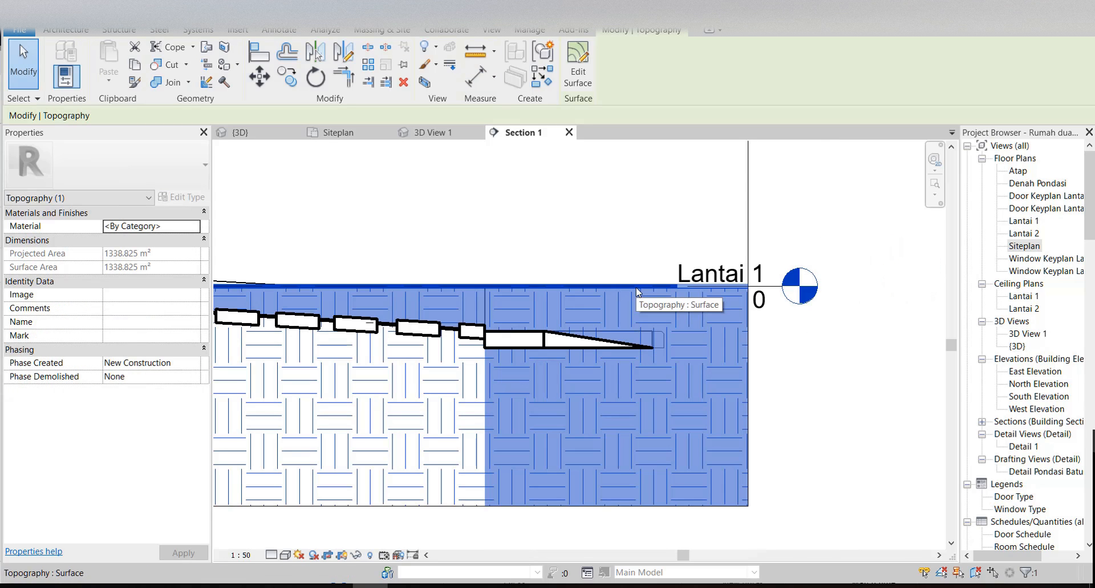
click(261, 78)
click(642, 194)
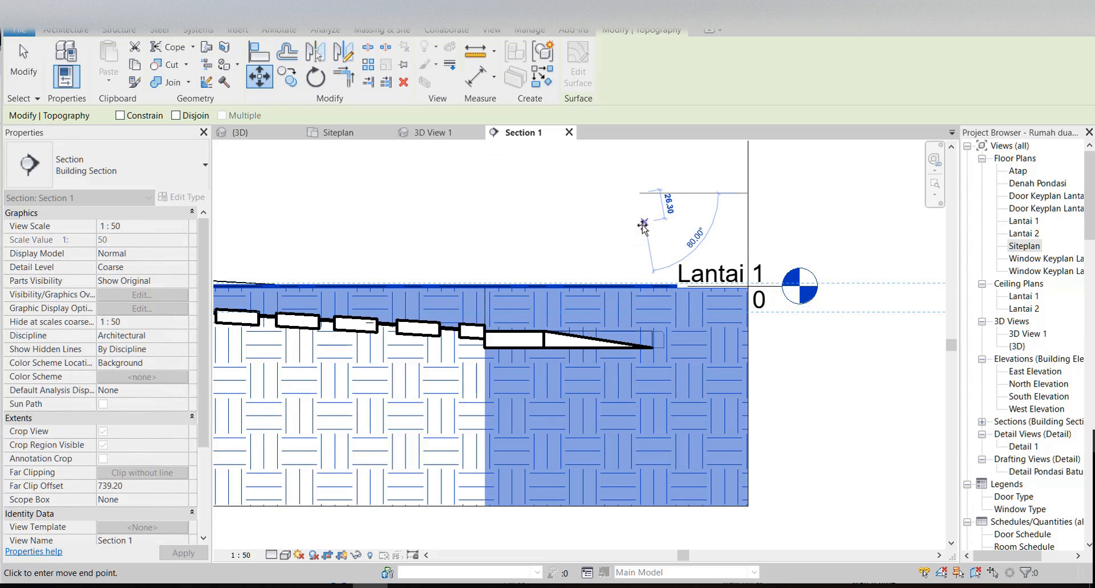
click(640, 227)
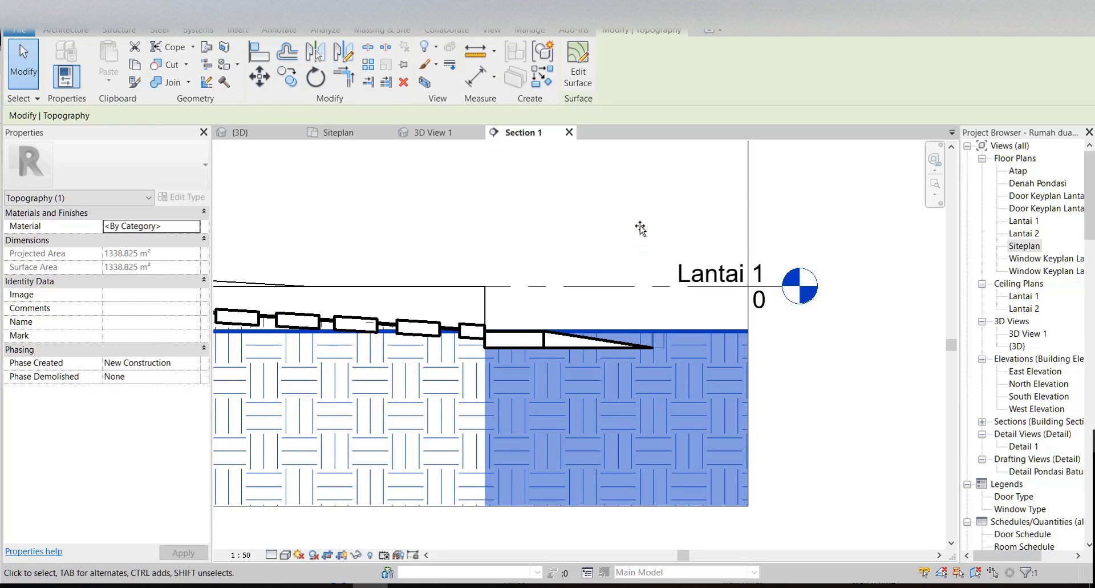
scroll(511, 390, down, 1)
middle_drag(511, 391, 630, 353)
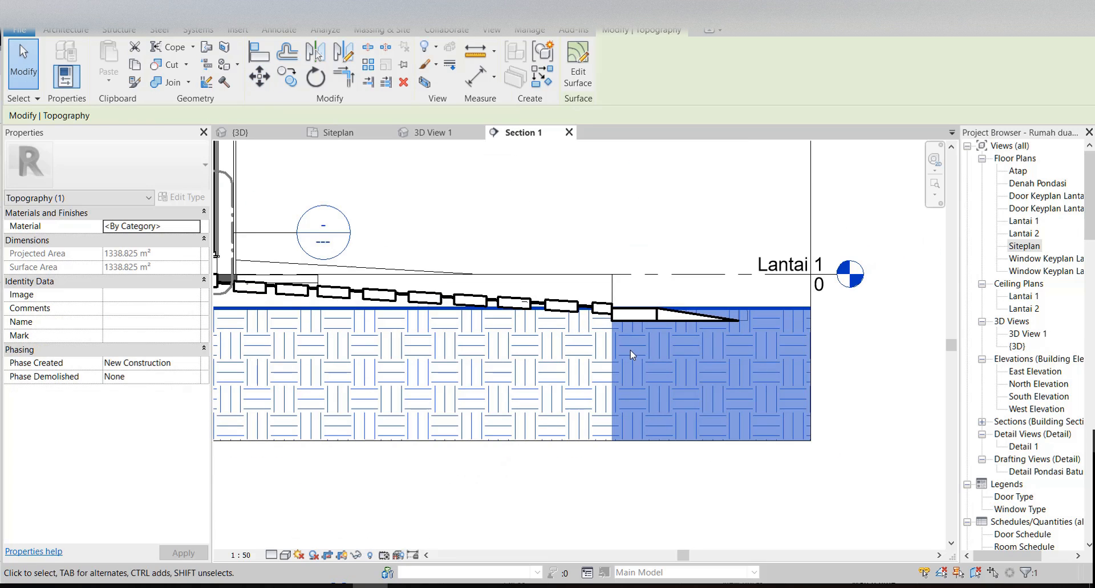
- Return to the {3D} view and examine the lowered toposurface around the front yard, driveway and sidewalk
double_click(1018, 345)
scroll(676, 389, down, 8)
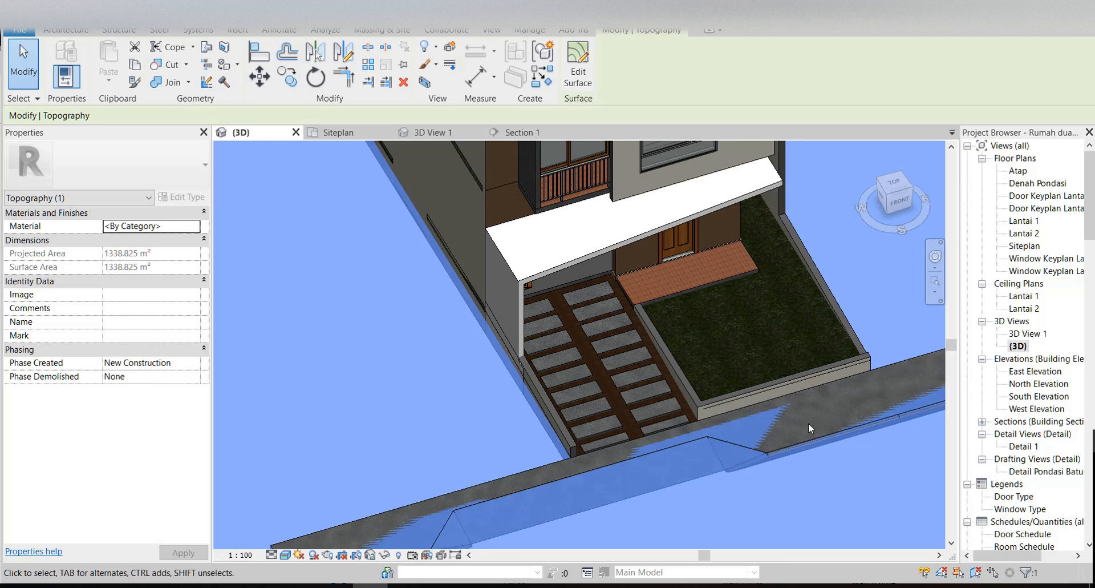
click(308, 479)
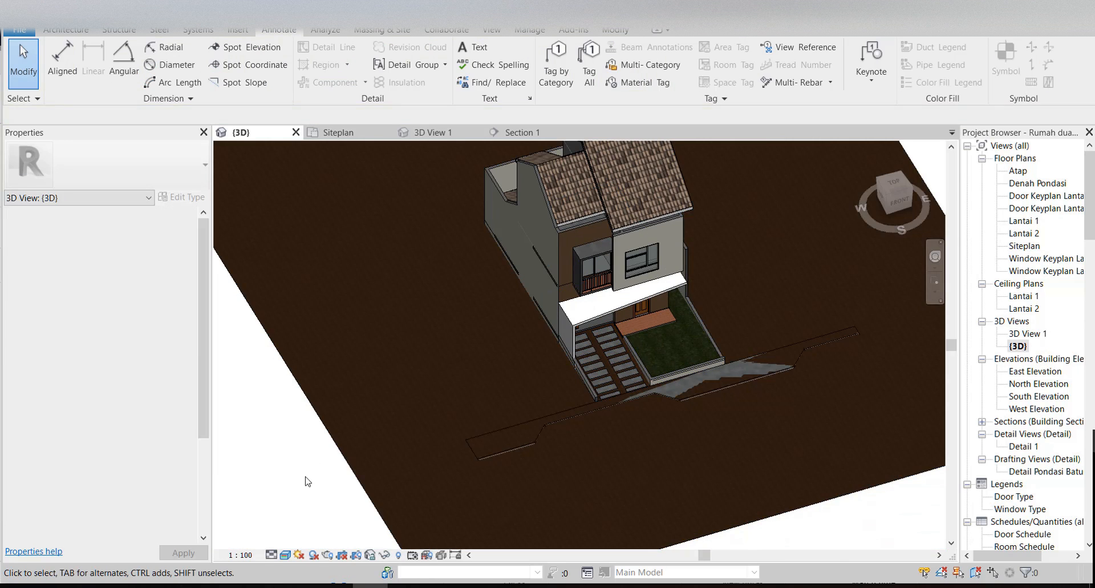
shift+middle_drag(506, 426, 732, 398)
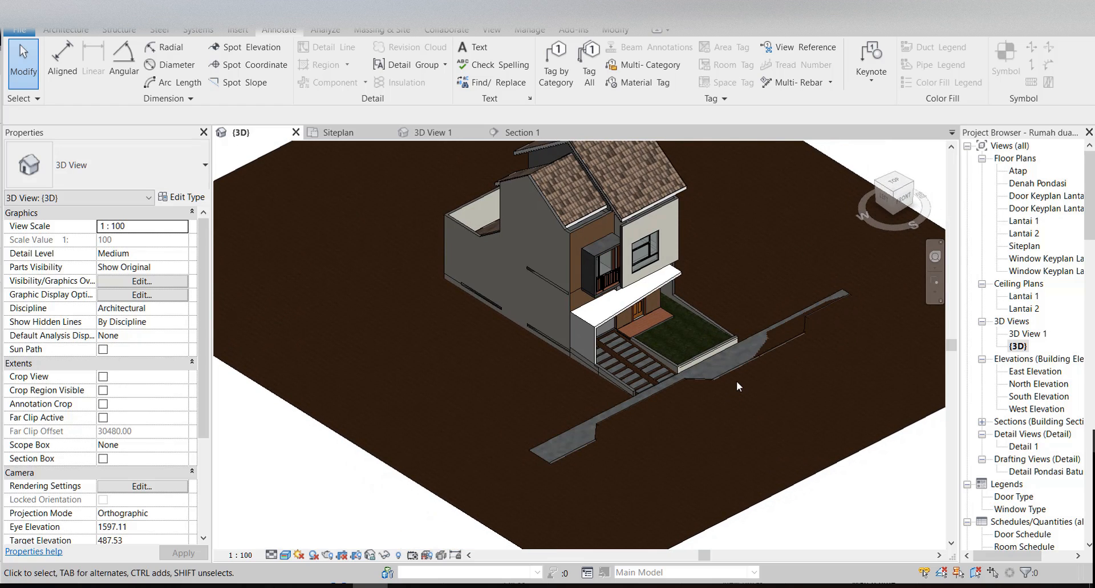
- Examine up close how the toposurface meets the front driveway and sidewalk in the {3D} view
scroll(730, 385, up, 1)
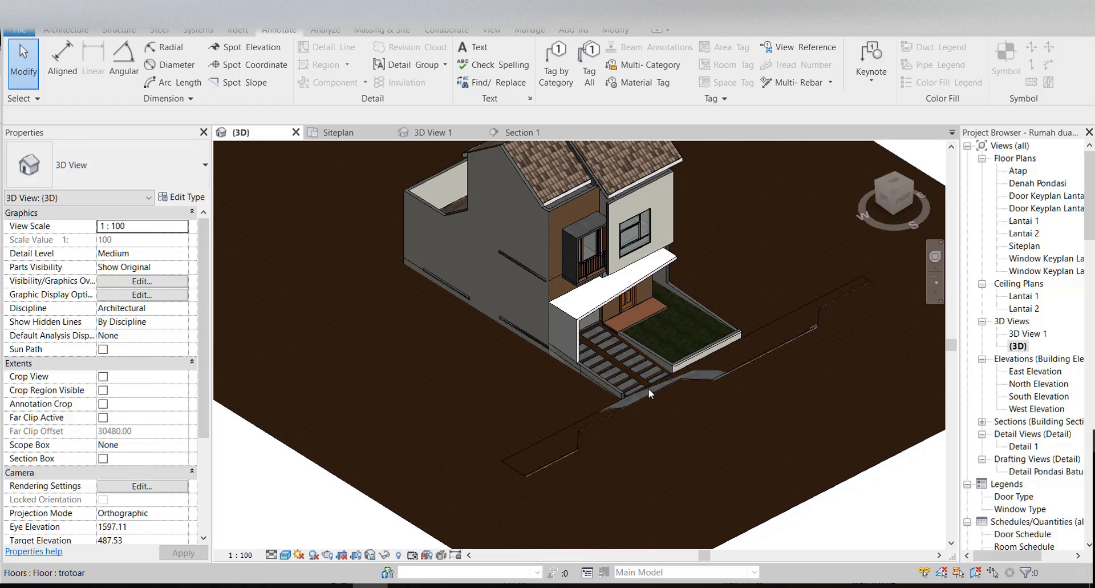
scroll(627, 371, up, 2)
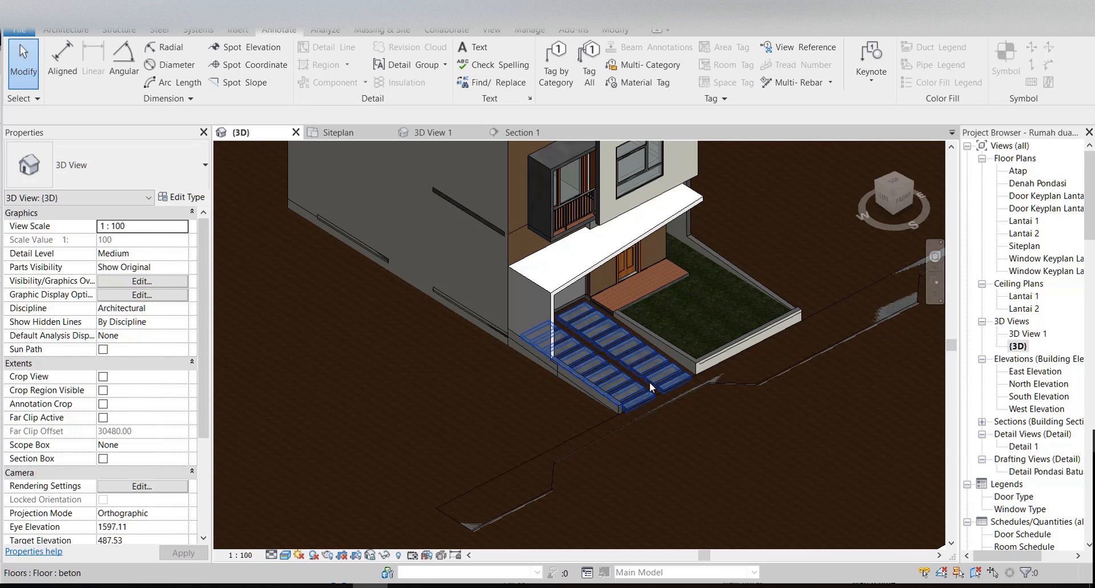
scroll(649, 381, up, 1)
scroll(545, 394, down, 2)
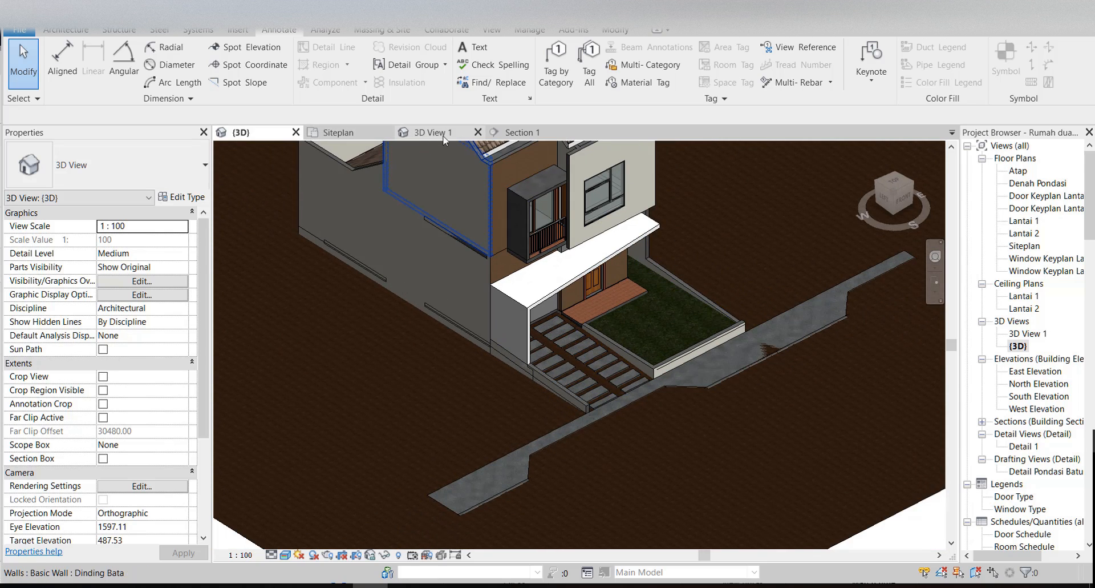
- Examine the toposurface against the ground floor and driveway in Section 1, and return to the {3D} view
click(516, 132)
middle_drag(445, 372, 856, 379)
scroll(853, 378, down, 2)
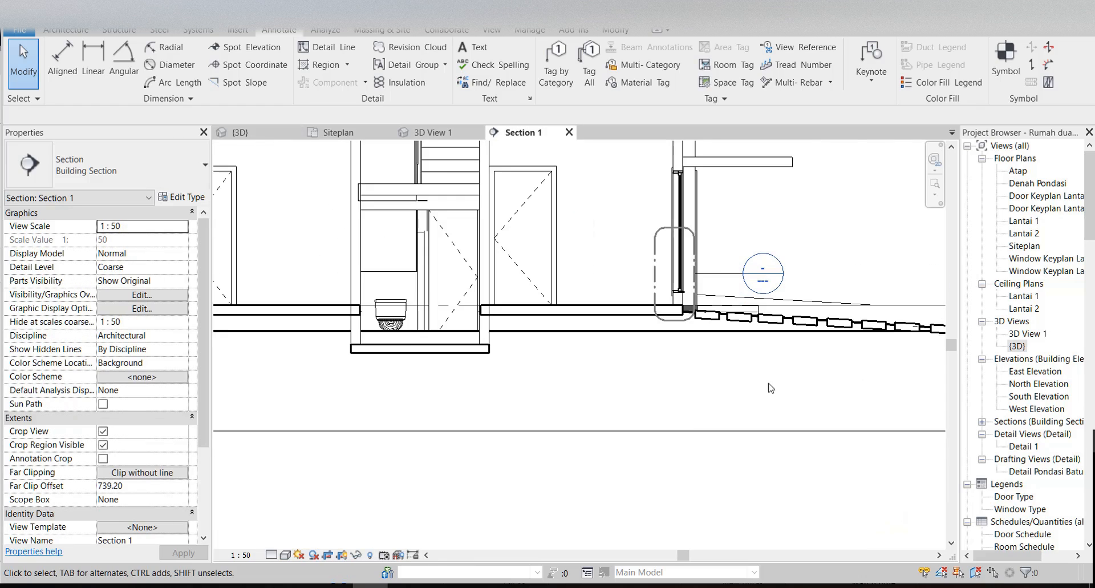
scroll(629, 402, down, 1)
scroll(427, 355, up, 3)
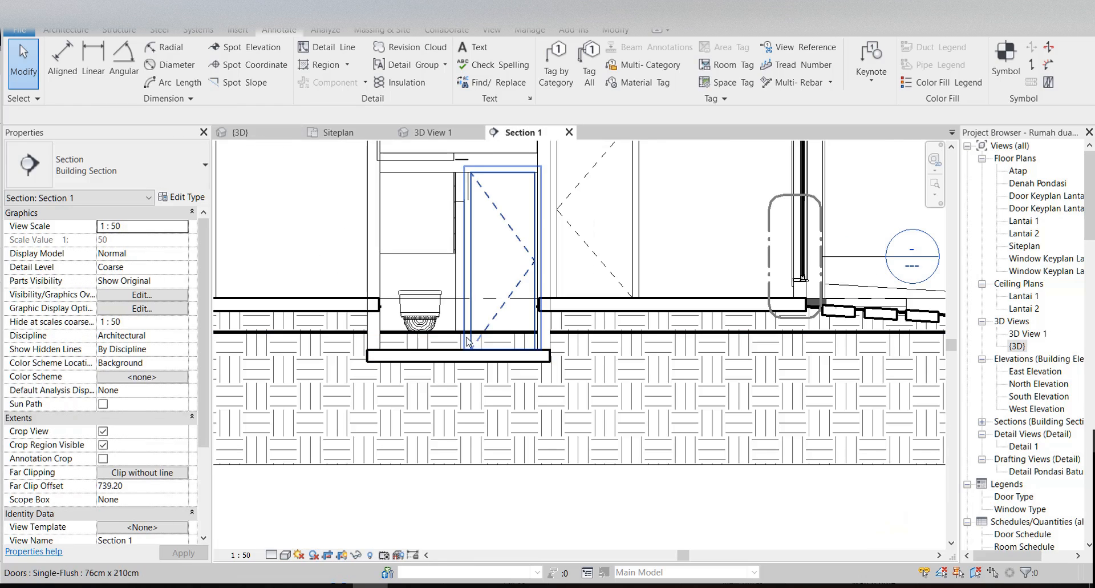
click(599, 337)
scroll(656, 334, down, 4)
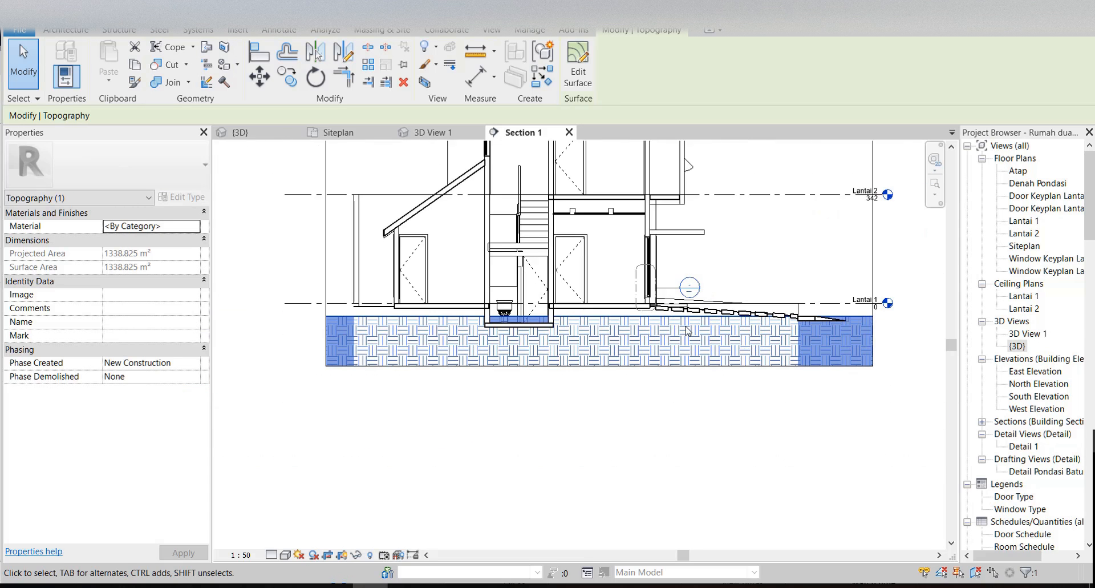
middle_drag(689, 331, 609, 422)
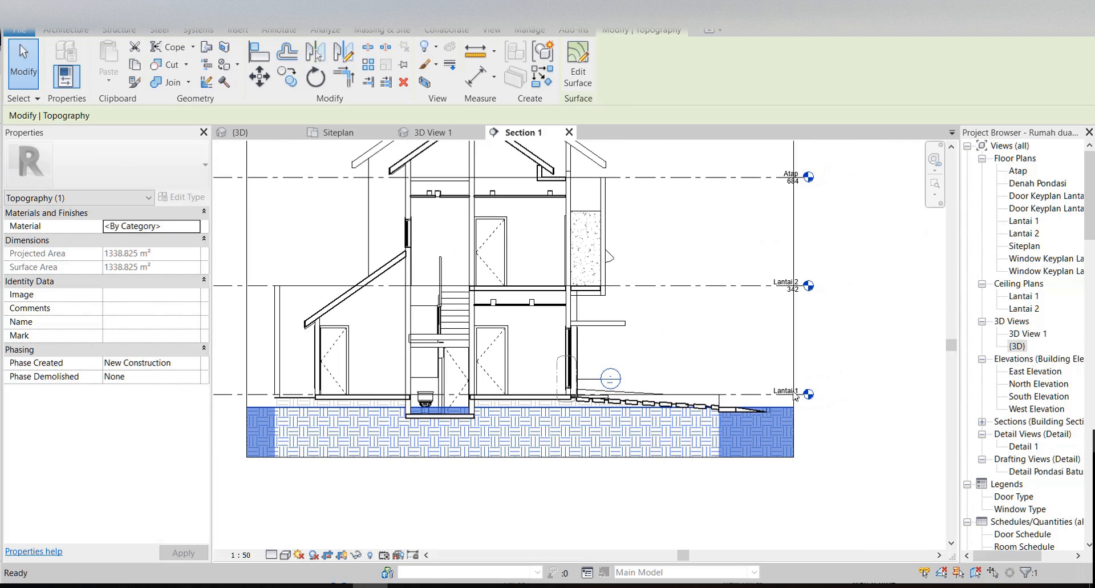
double_click(1018, 346)
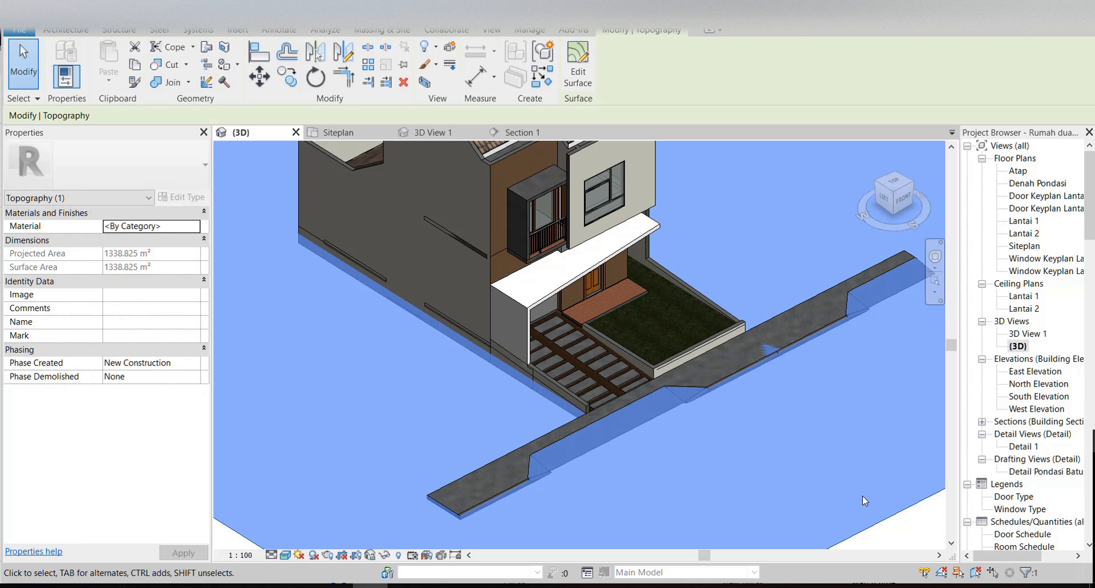
scroll(727, 421, down, 3)
key(Escape)
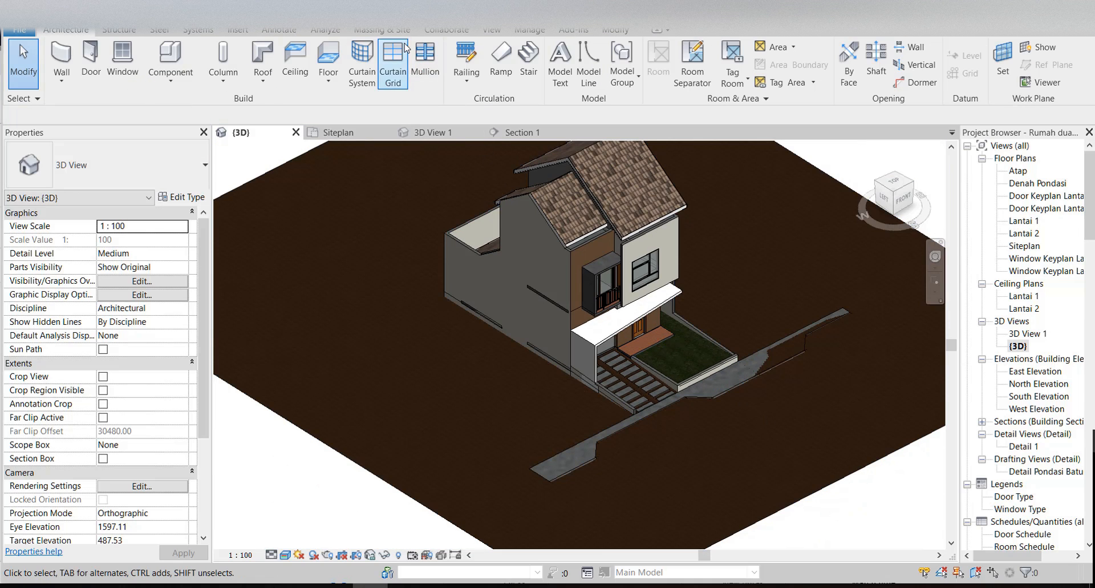
- Split the toposurface with a rectangle drawn in the Siteplan plan between opposite corners of the house plot's property line
click(393, 32)
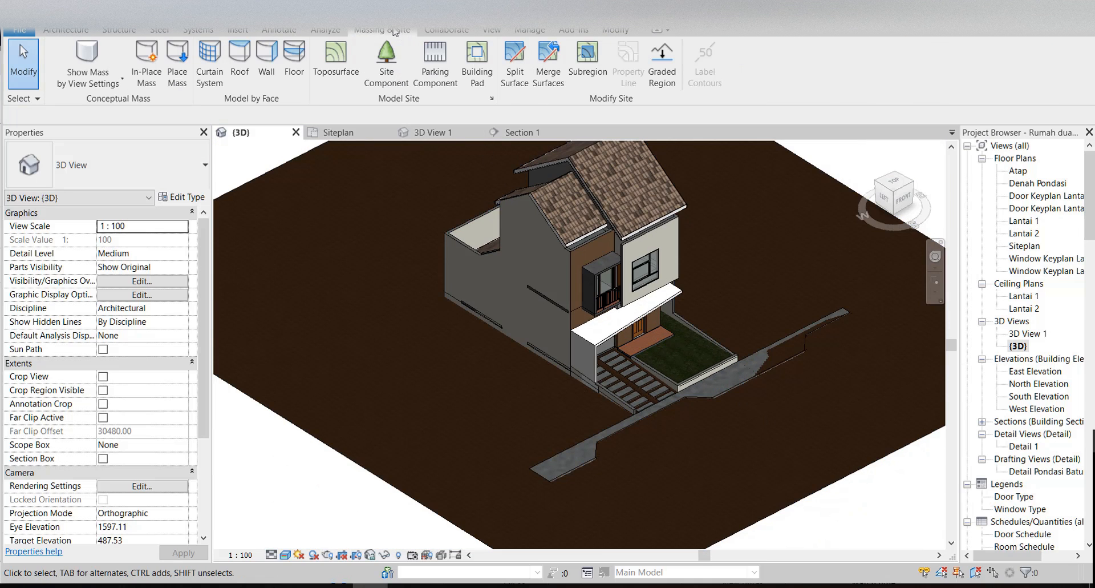
click(517, 82)
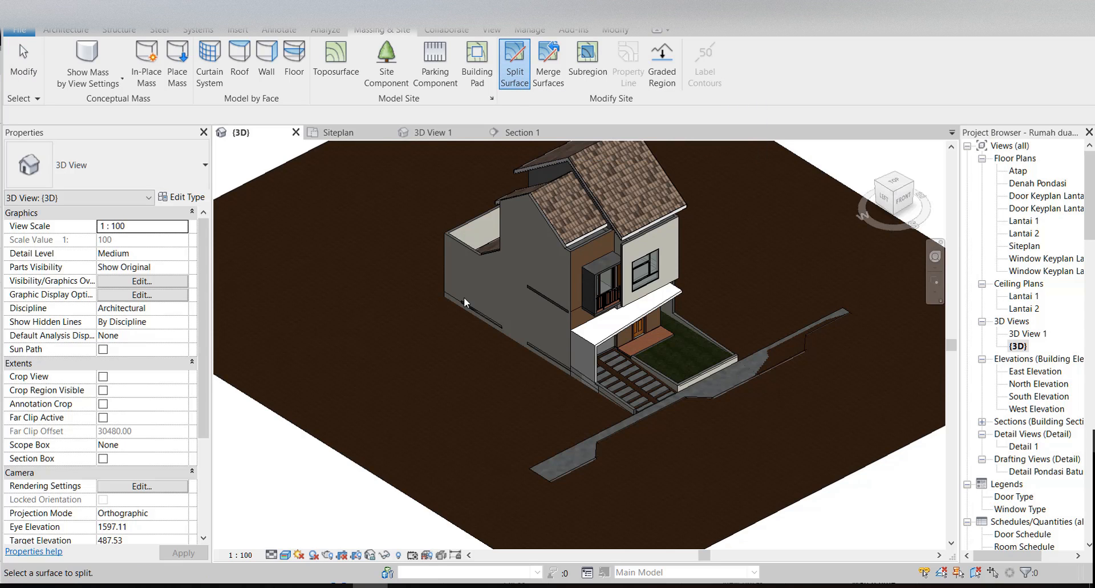
click(409, 495)
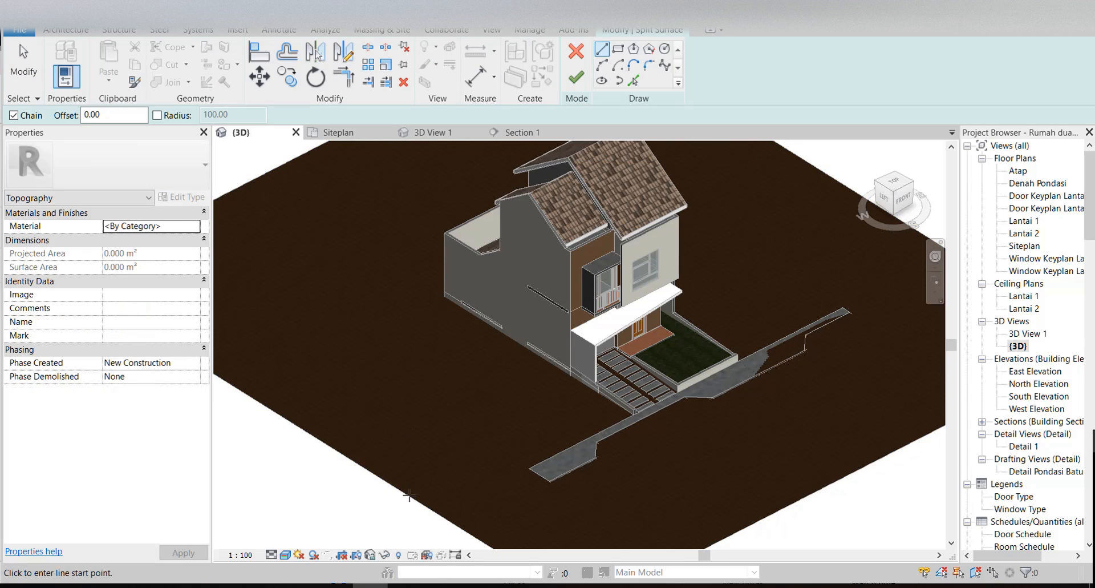
click(634, 81)
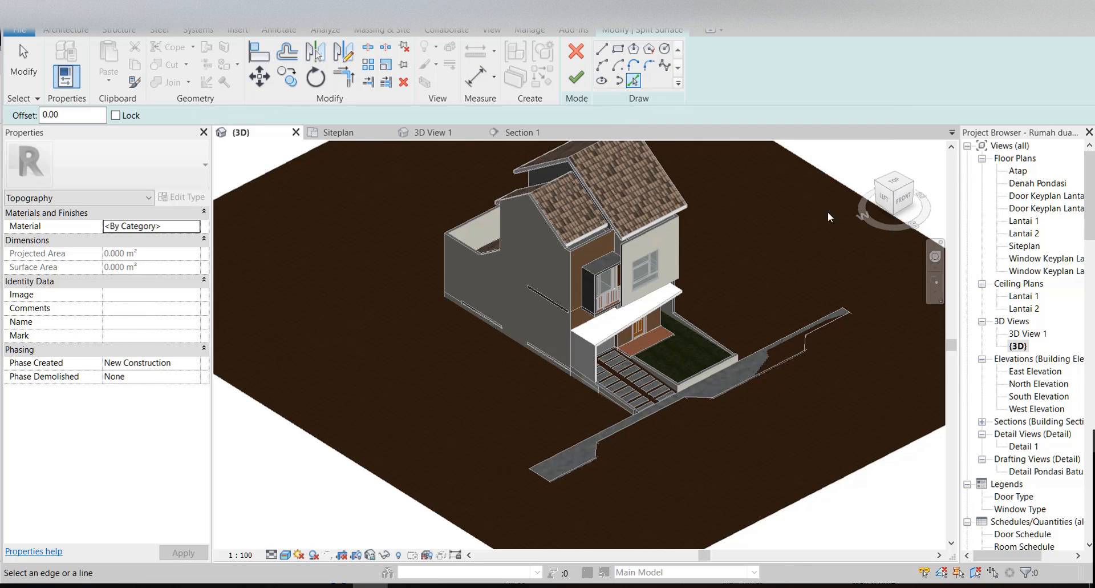
double_click(1025, 245)
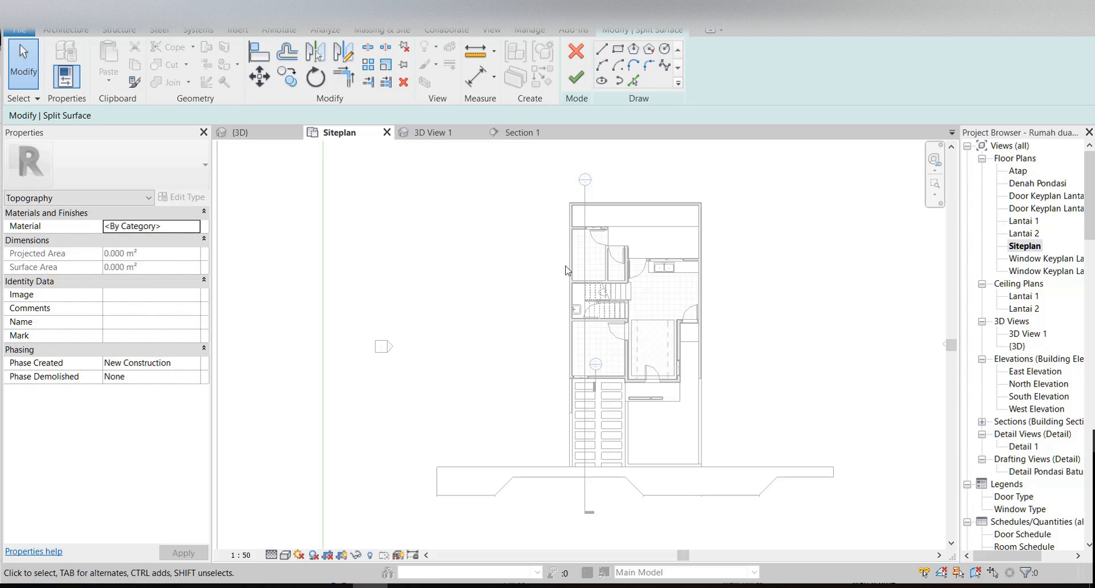
click(619, 51)
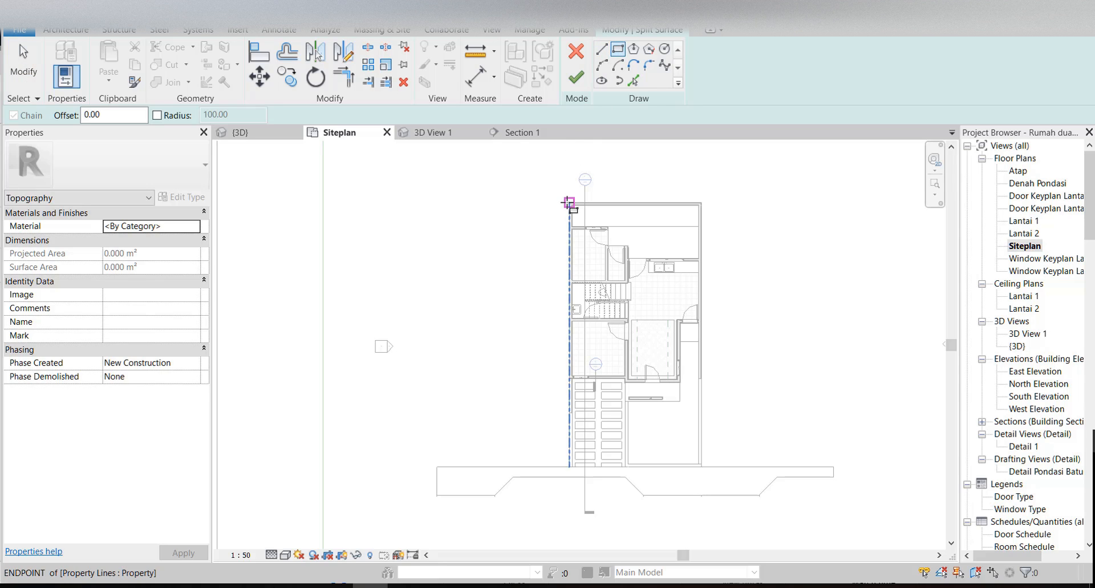
click(569, 202)
scroll(696, 484, up, 3)
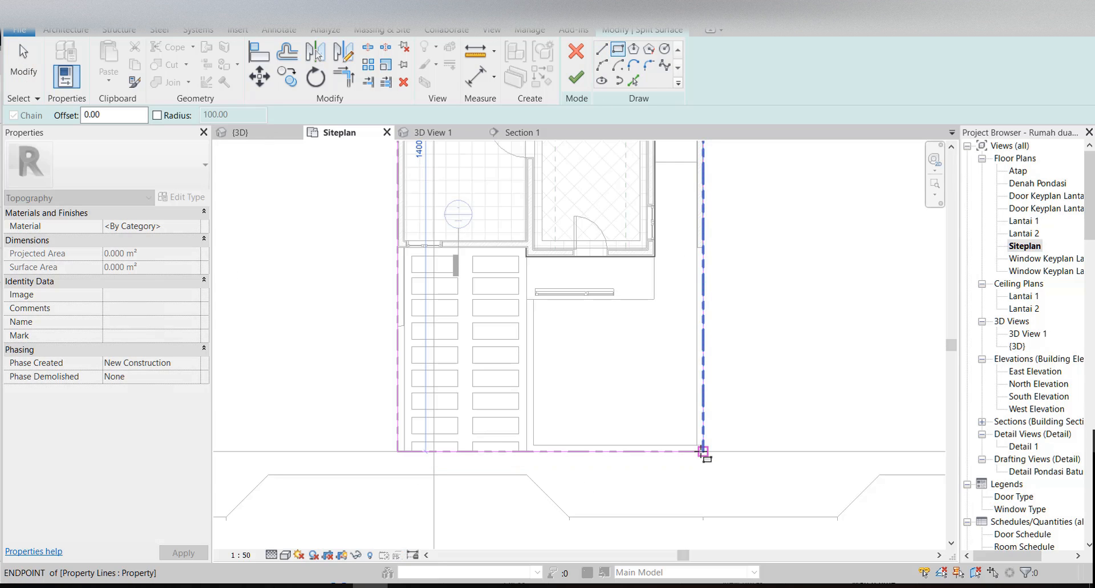
click(703, 451)
scroll(724, 436, down, 3)
scroll(725, 438, down, 2)
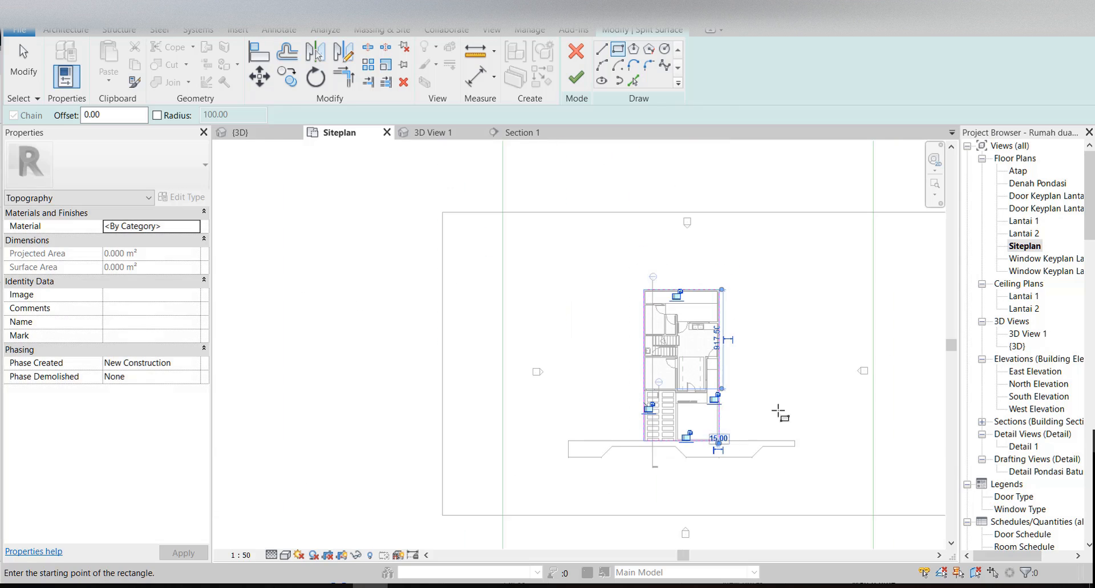
click(578, 80)
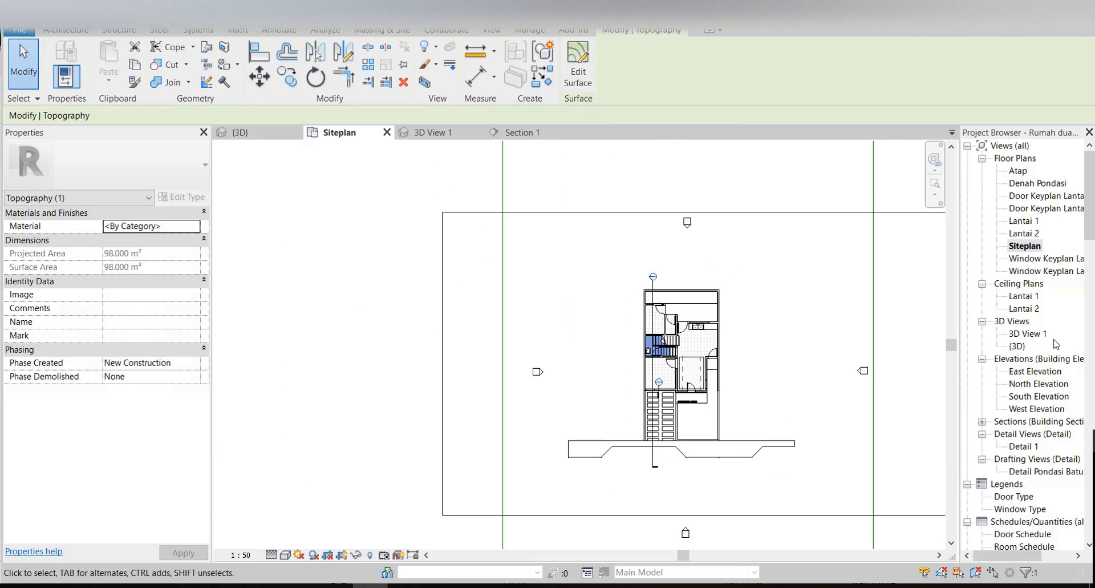
- Temporarily isolate the outer toposurface in the {3D} view to examine the split around the house plot, and reset the isolation
double_click(1017, 346)
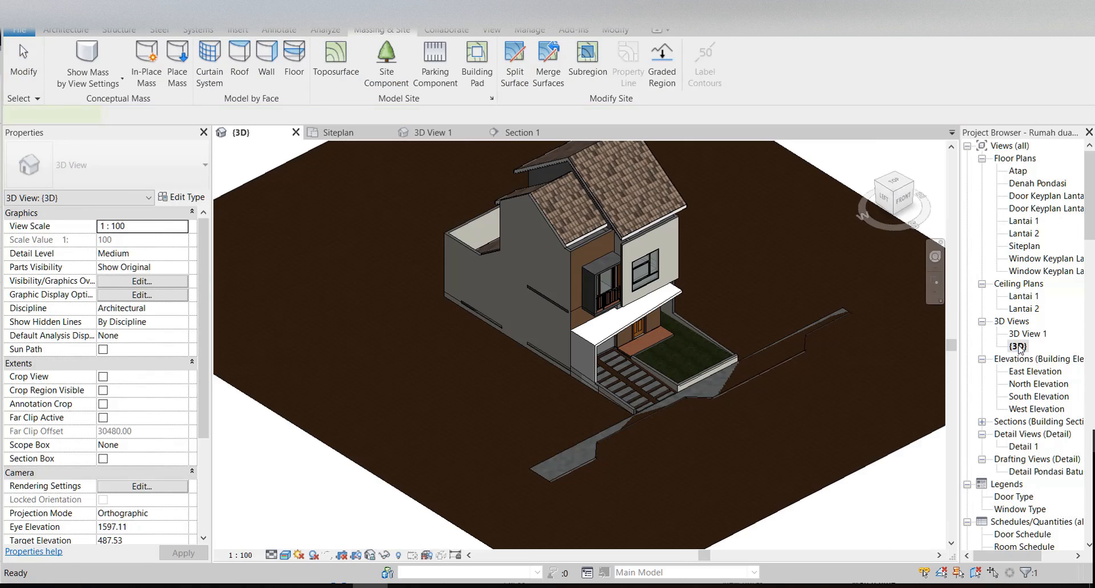
scroll(661, 421, up, 4)
key(Escape)
scroll(840, 471, down, 3)
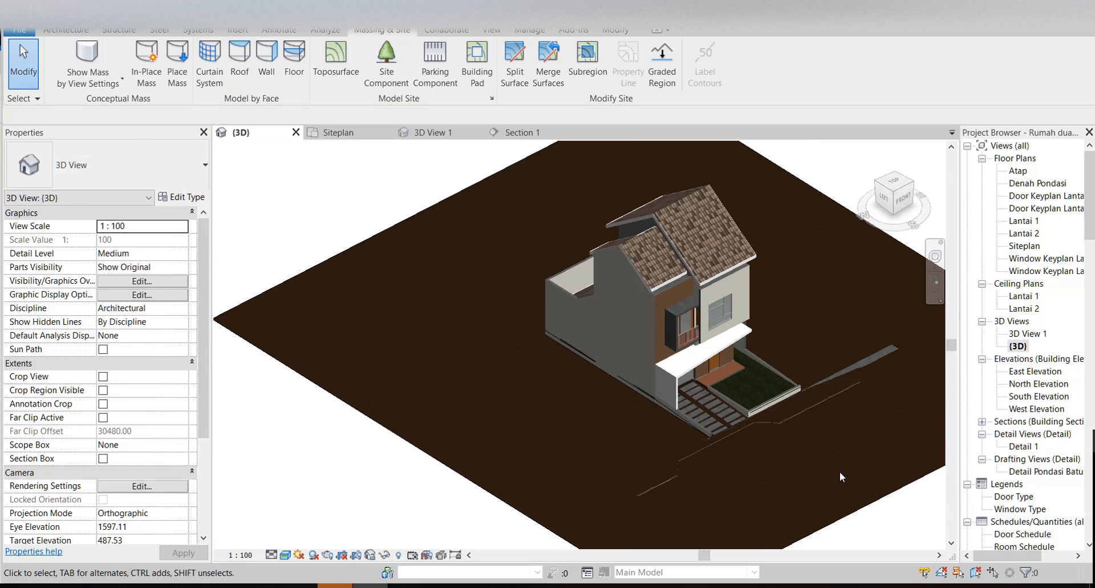
click(870, 509)
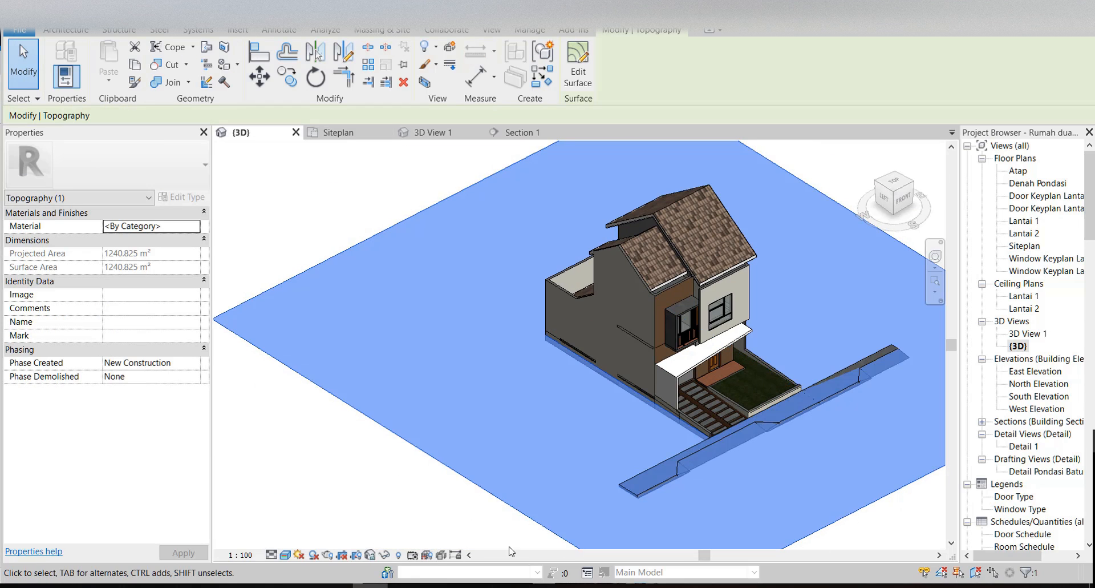
click(384, 554)
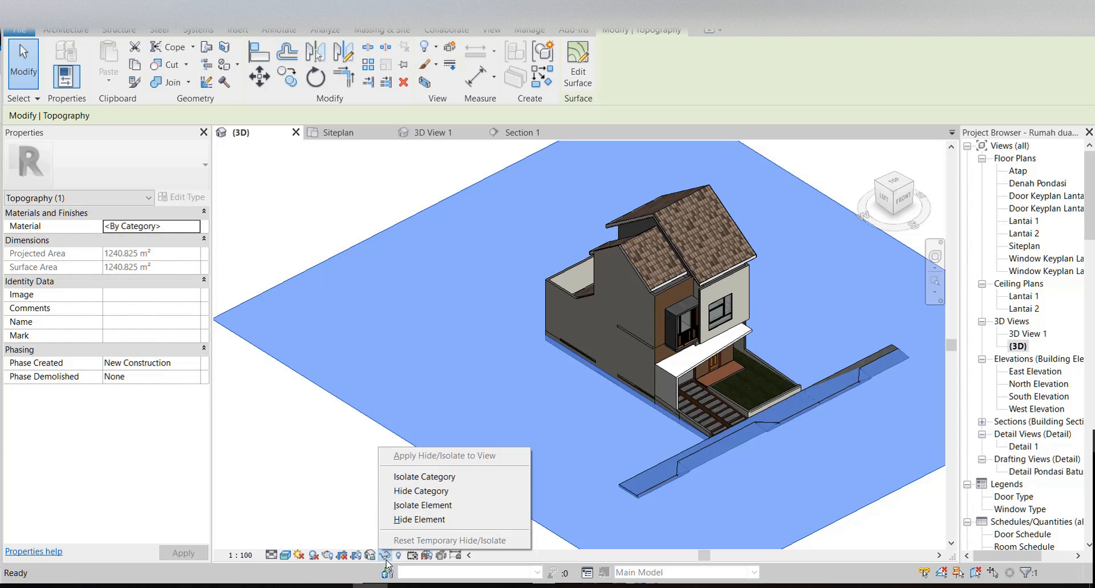
click(425, 504)
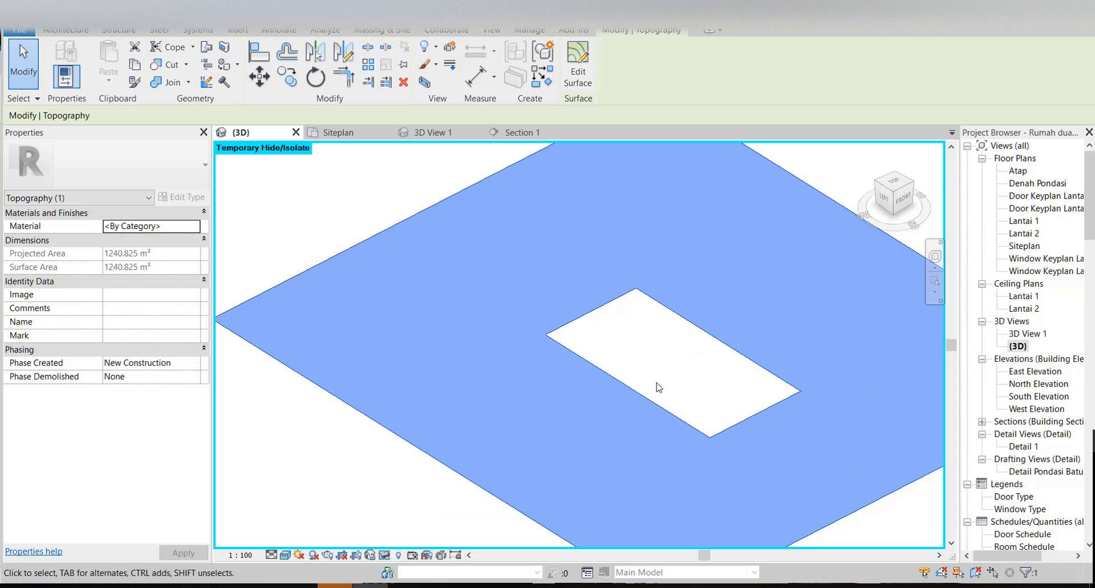
click(385, 554)
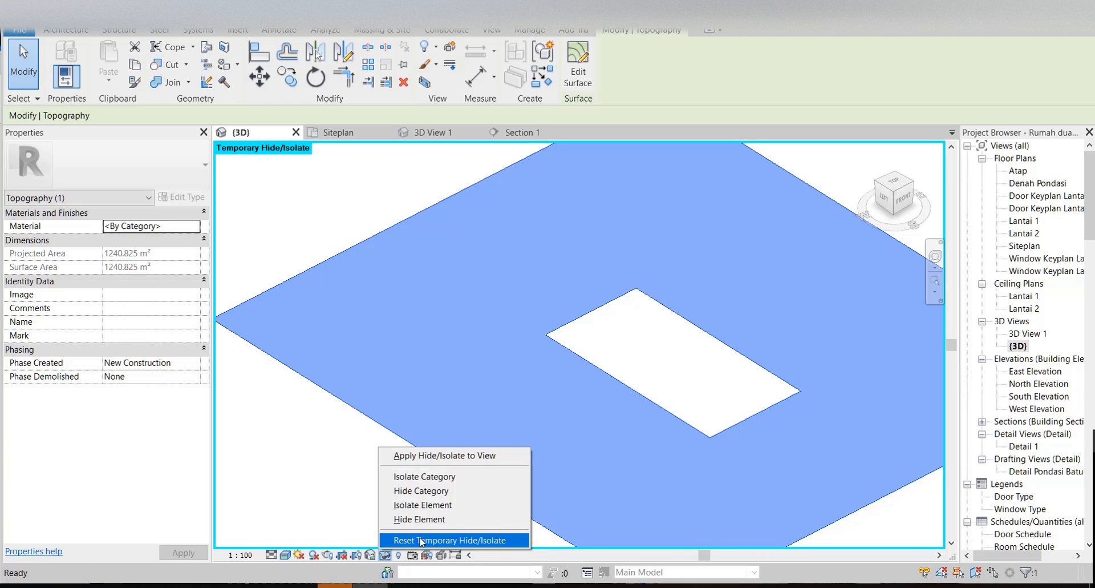
click(423, 540)
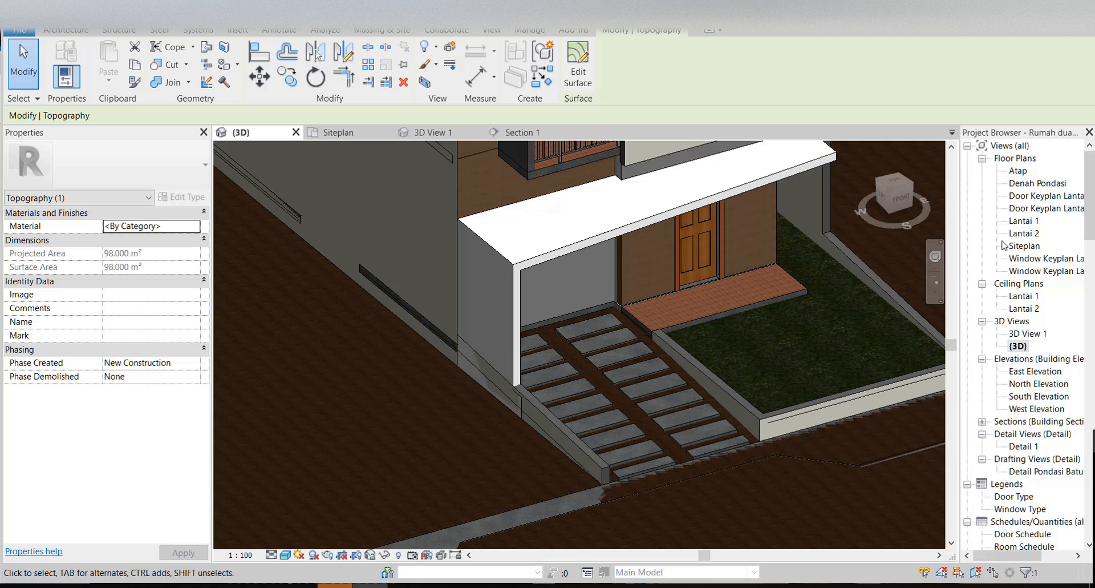
- Delete the inner toposurface piece under the house plot in Section 1 and check the front yard in the {3D} view
double_click(1027, 246)
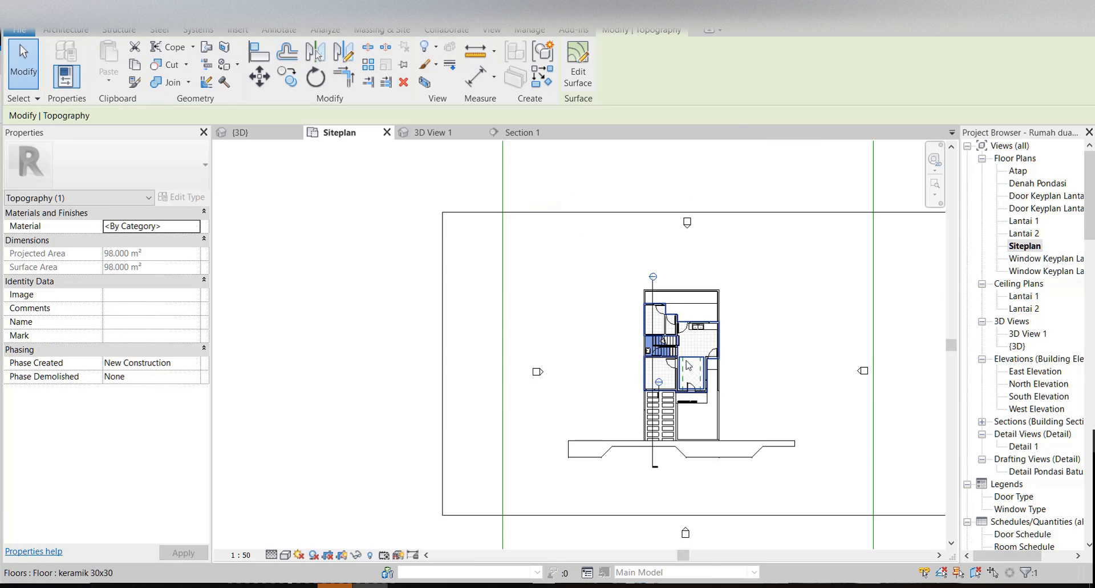
double_click(653, 462)
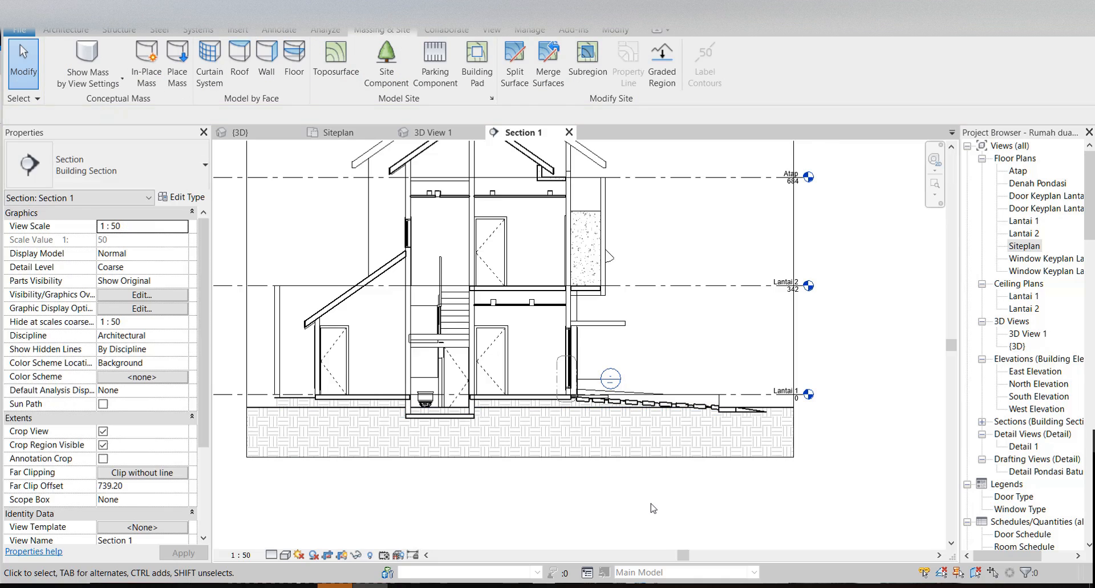
scroll(426, 421, up, 5)
click(504, 387)
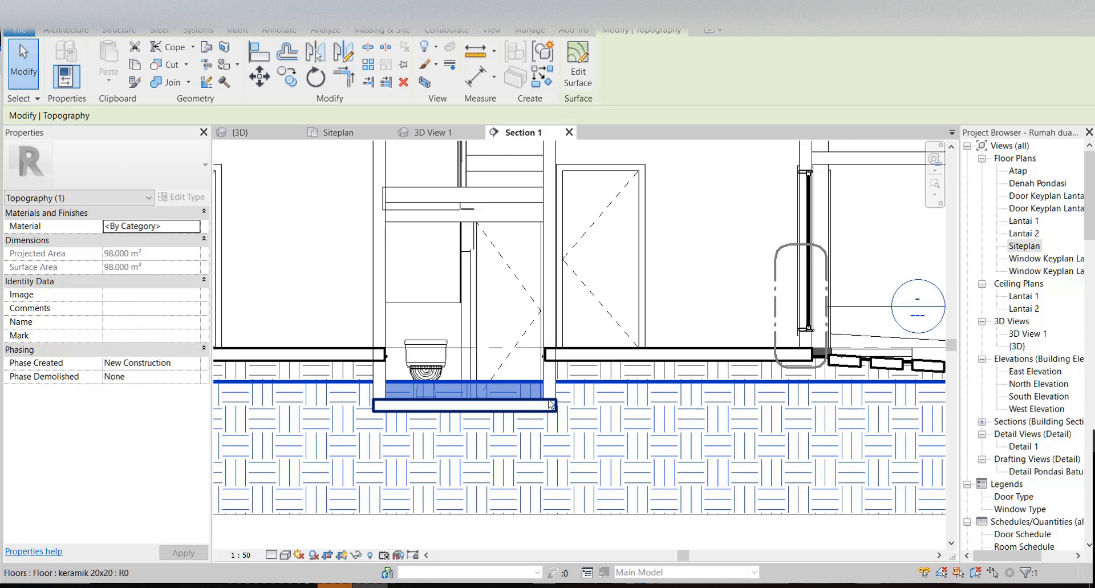
scroll(548, 399, down, 4)
right_click(575, 414)
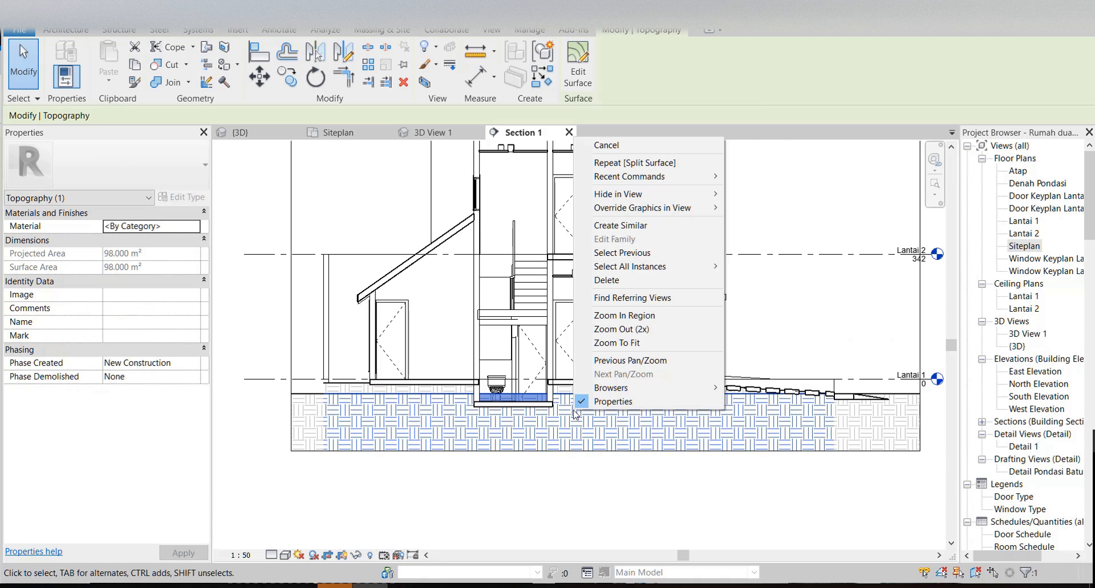
click(631, 287)
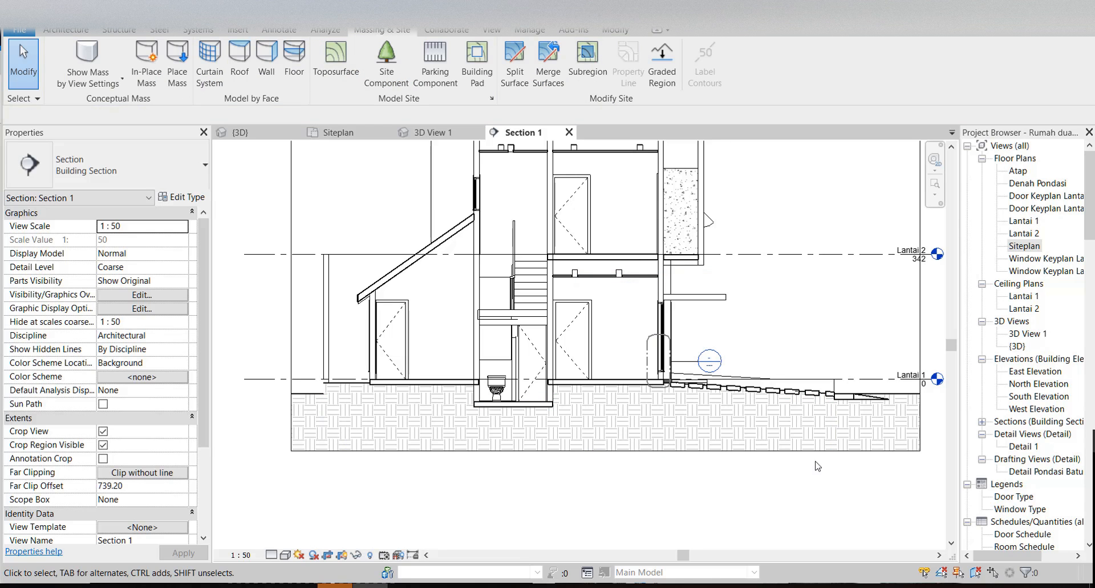
double_click(1017, 346)
scroll(512, 473, down, 5)
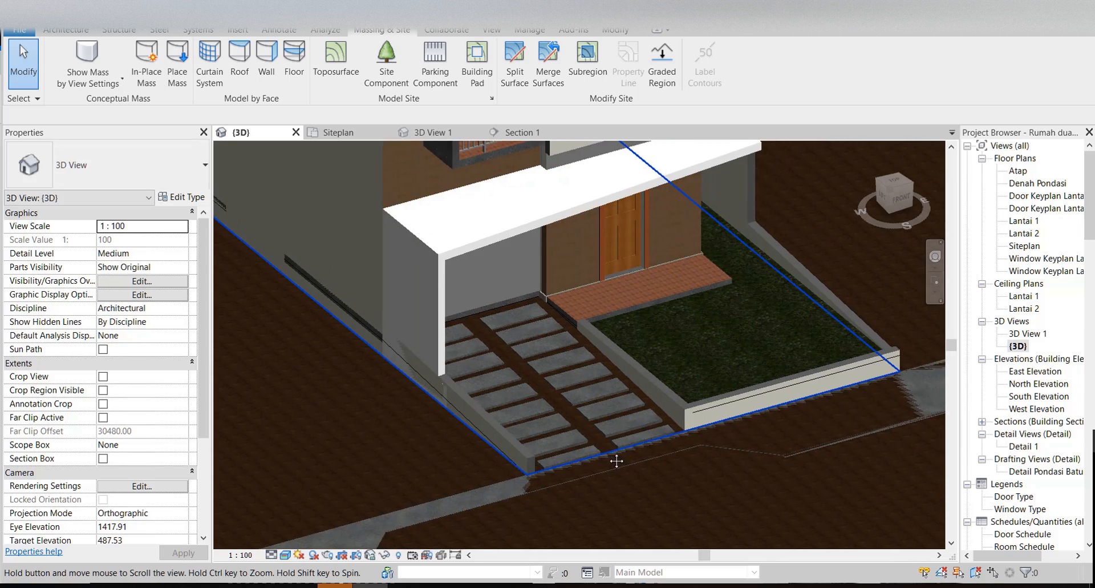
- In the Siteplan plan, start splitting the outer toposurface with a line from the sidewalk's rear west corner to the surface's east edge
double_click(1019, 247)
middle_drag(728, 439, 695, 349)
scroll(562, 368, up, 1)
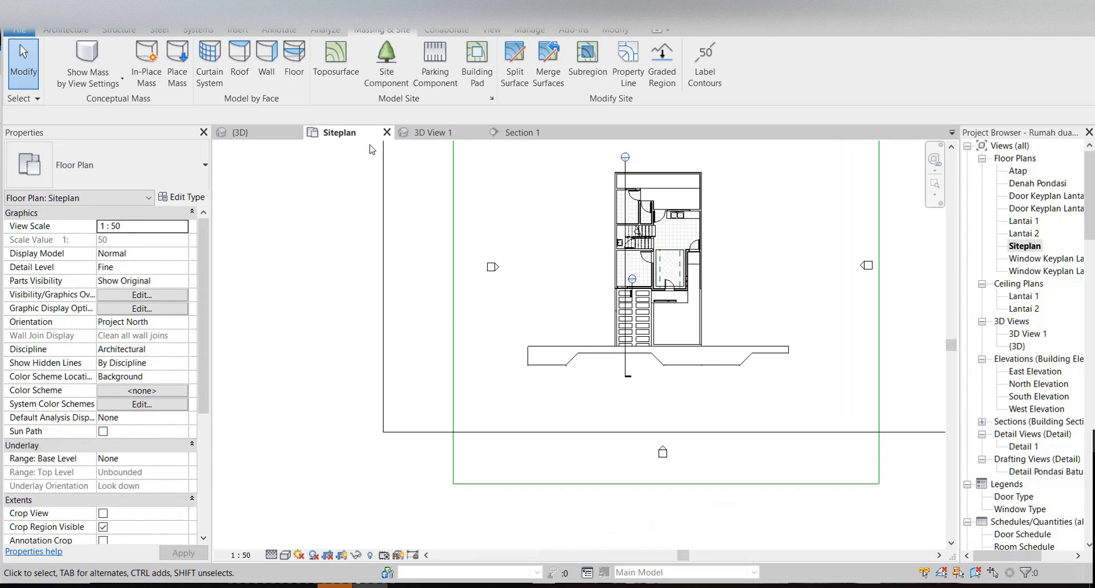
scroll(526, 212, down, 1)
middle_drag(526, 213, 476, 283)
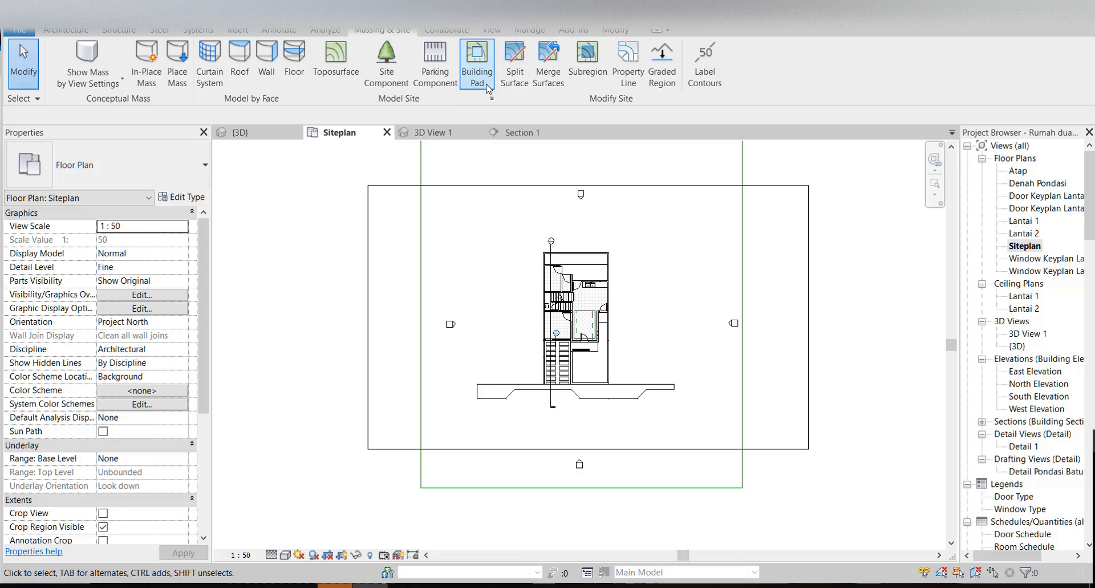
click(525, 61)
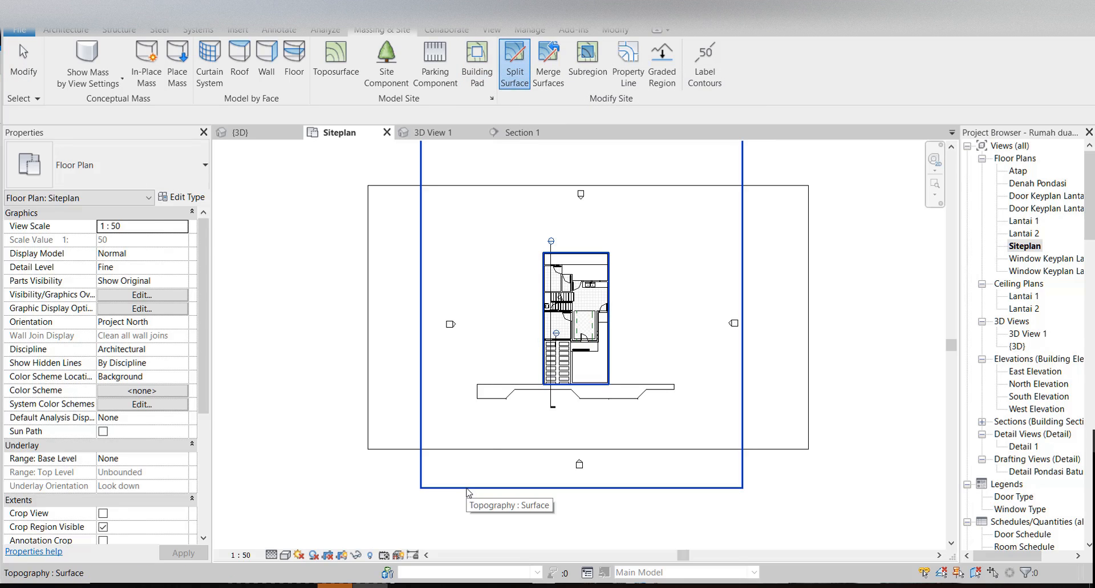
click(468, 492)
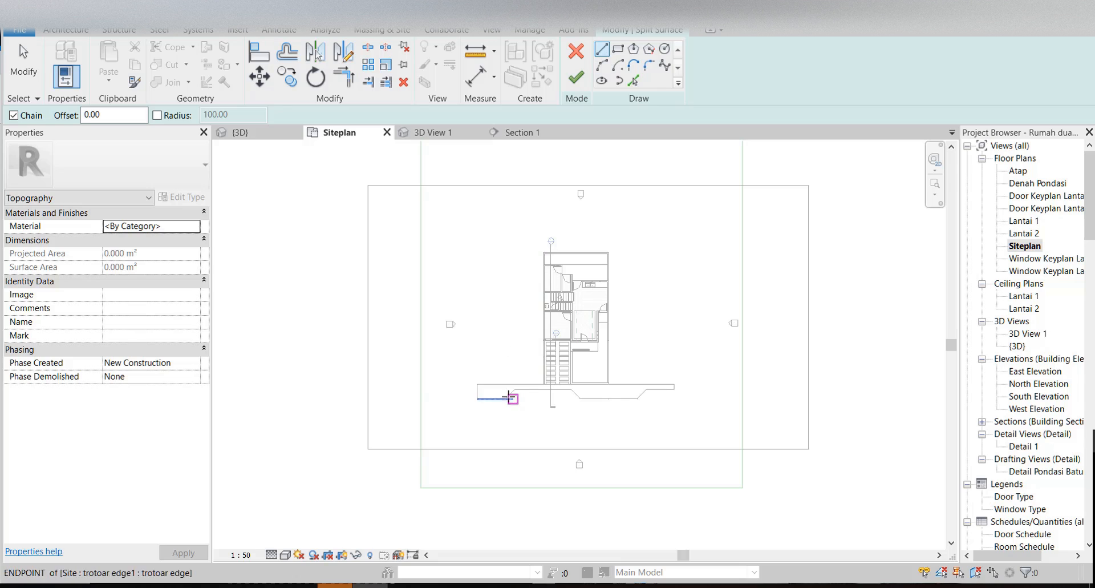
click(476, 383)
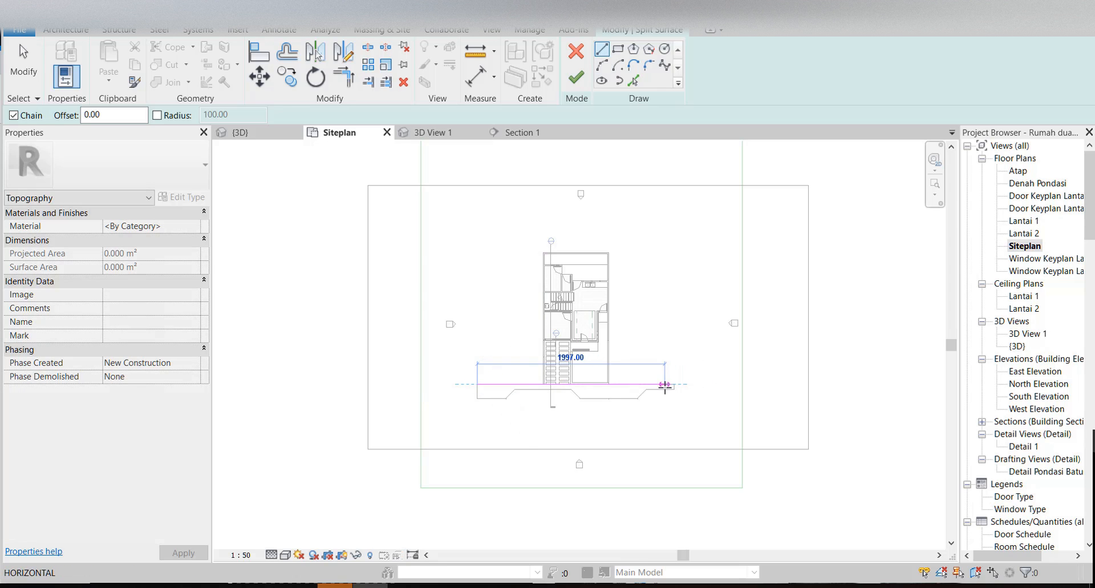
click(741, 383)
key(Escape)
key(Escape)
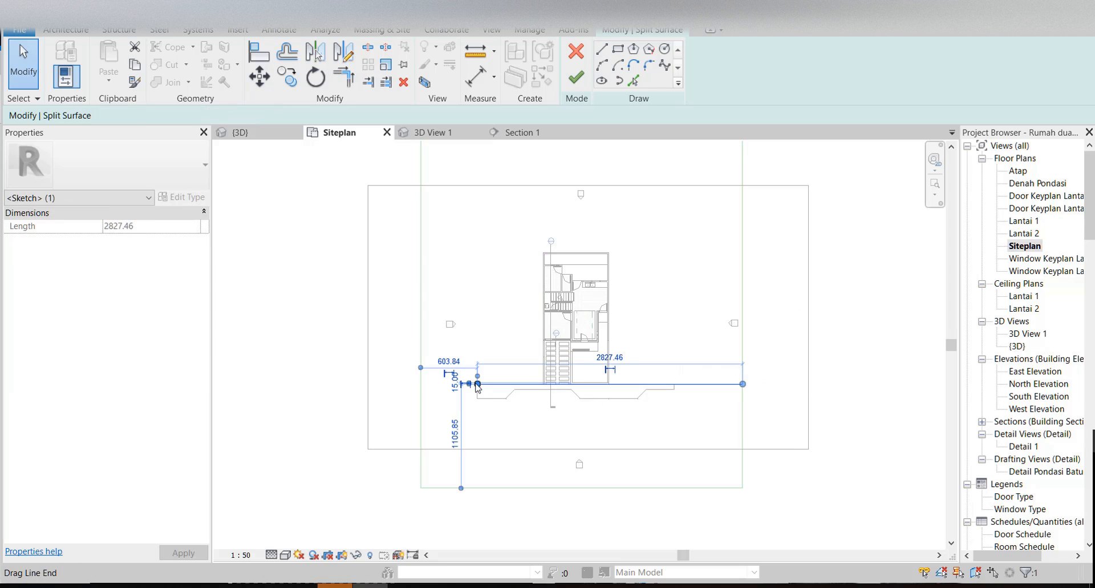
- Extend the split line's west end to the toposurface's west edge and finish the split
drag(476, 384, 420, 383)
click(577, 77)
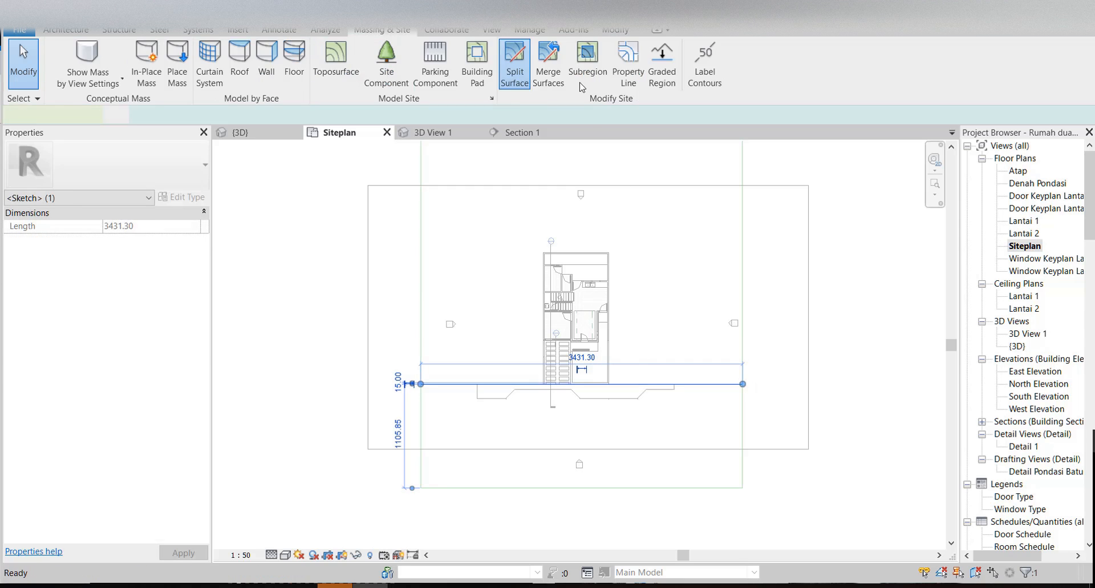
scroll(711, 405, up, 2)
scroll(711, 405, up, 1)
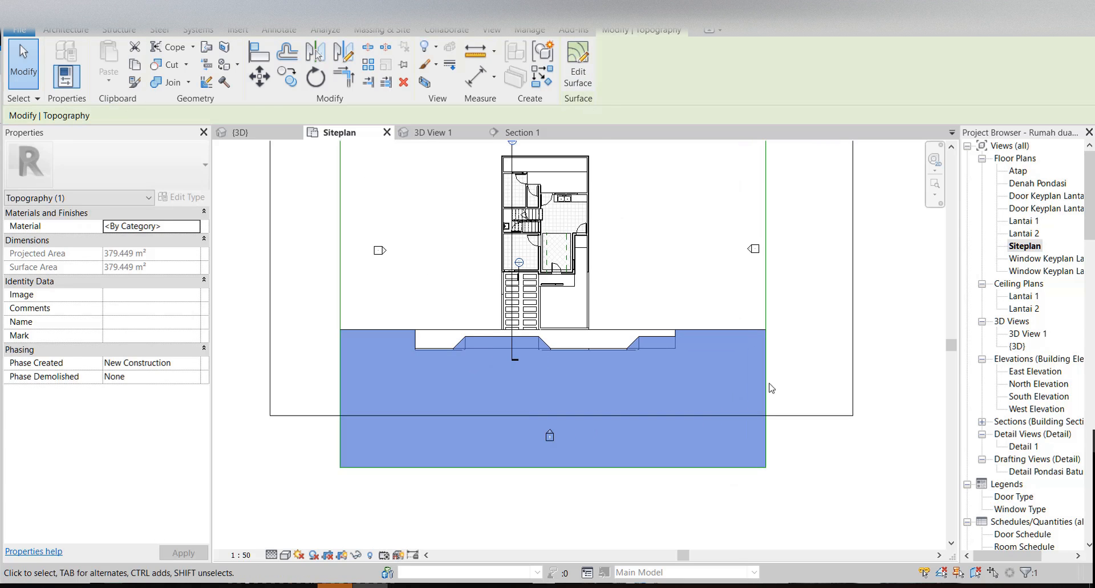
key(Escape)
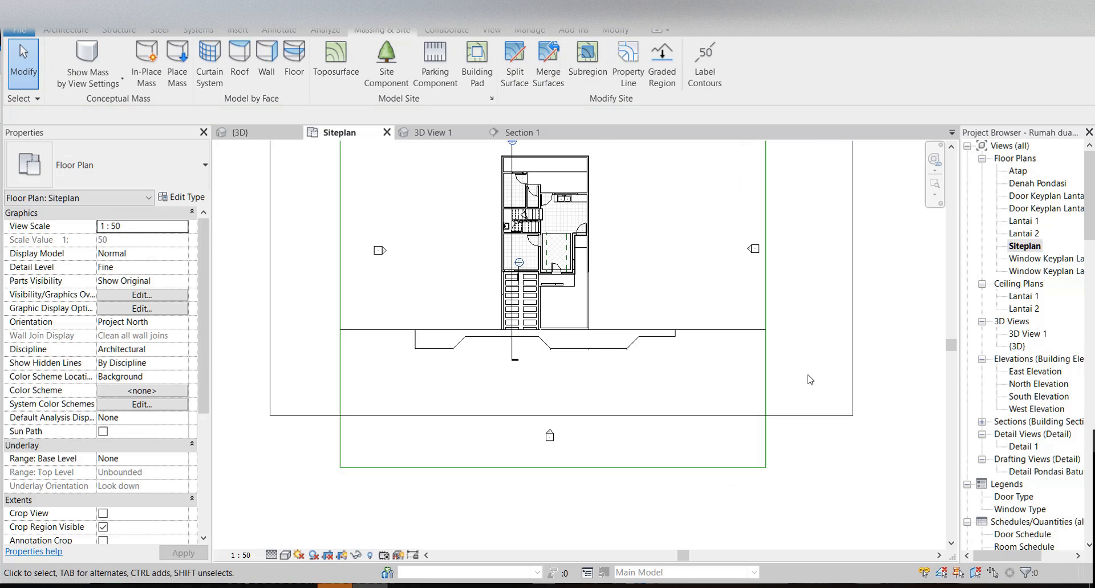
- Set the elevation of all boundary points of the street-side toposurface to -50 and finish the surface edit
key(Tab)
key(Tab)
click(766, 369)
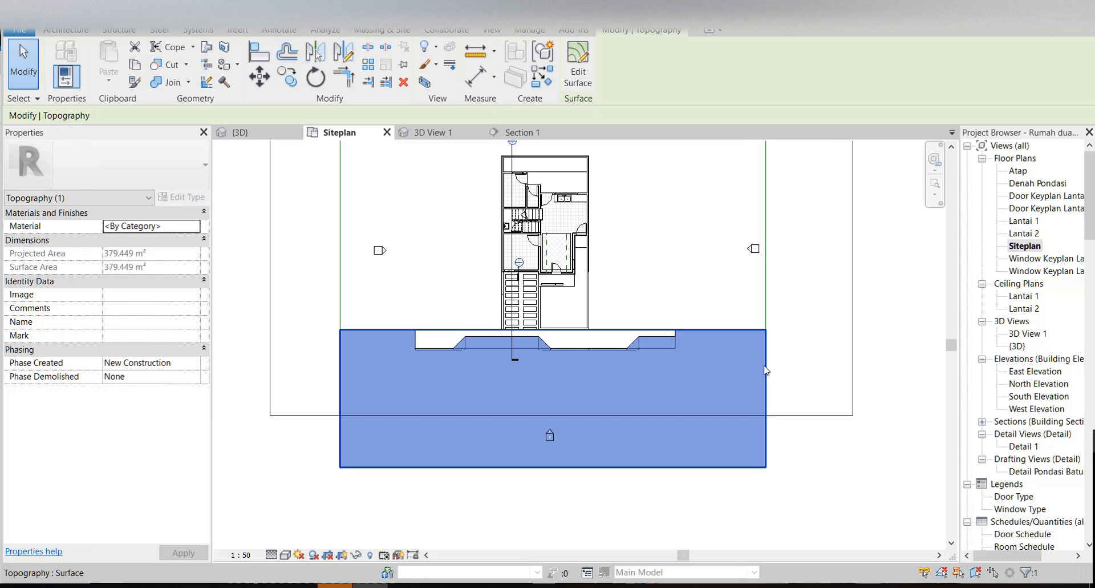
click(577, 77)
drag(325, 316, 819, 503)
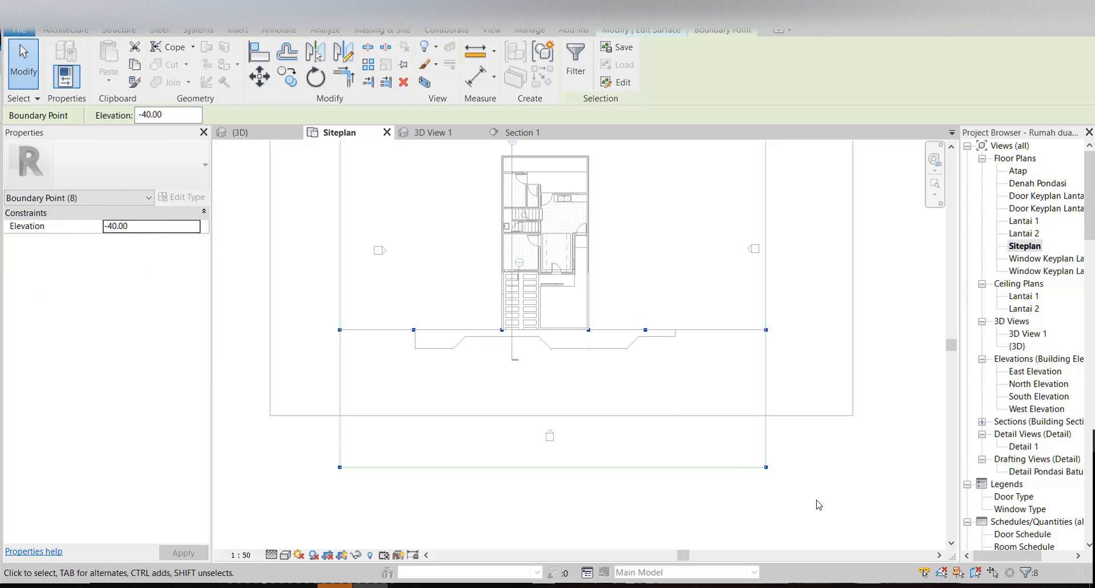
click(137, 228)
text(5)
click(656, 284)
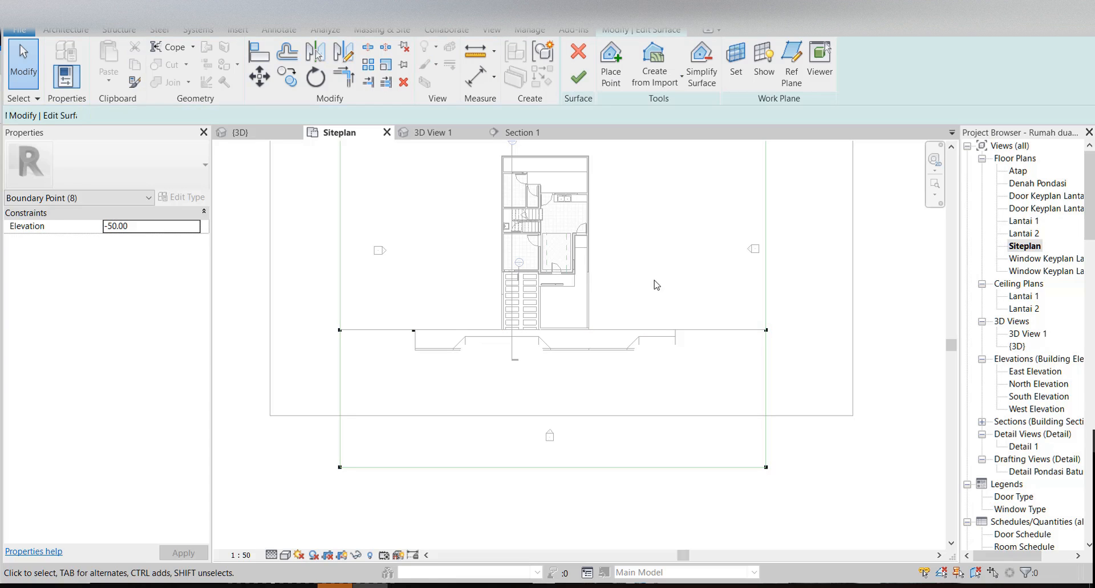
click(578, 76)
middle_drag(596, 234, 596, 234)
scroll(596, 234, down, 2)
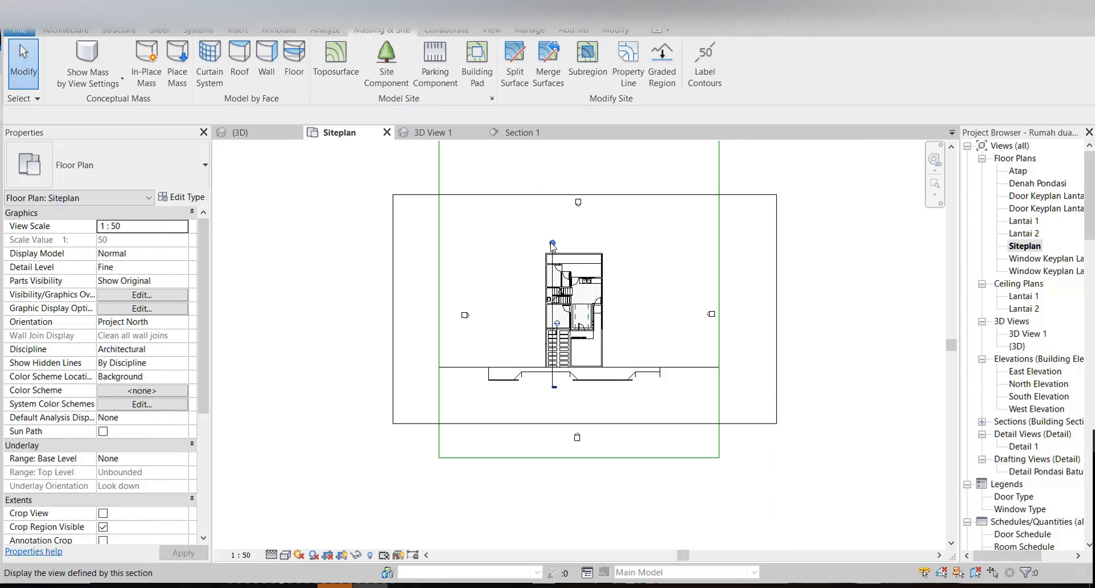
- Move the street-side toposurface vertically in Section 1 to align its top with the underside of the sidewalk floor
double_click(545, 231)
scroll(889, 402, up, 6)
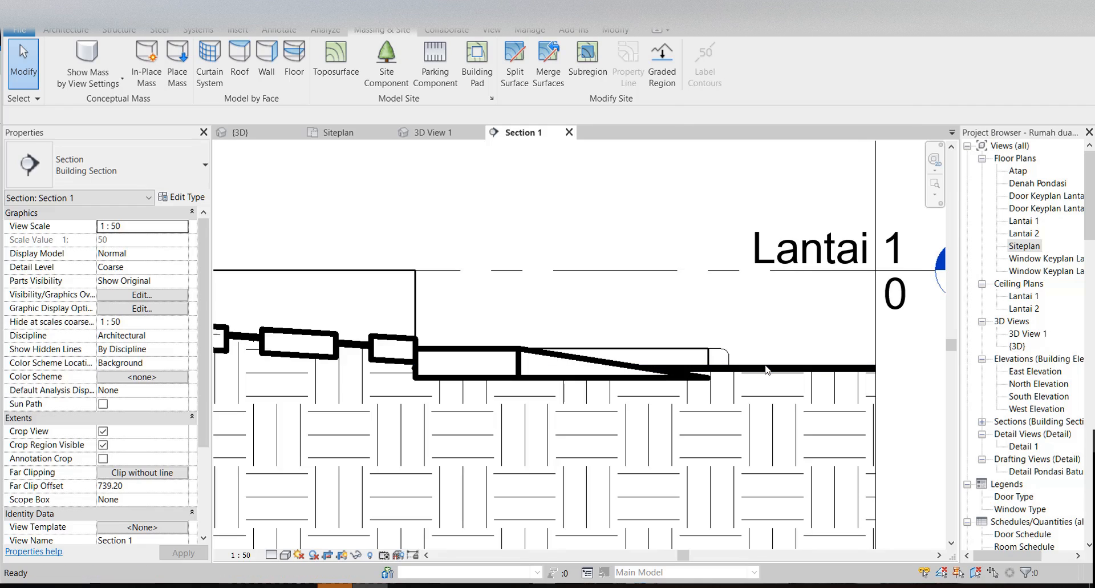
click(785, 366)
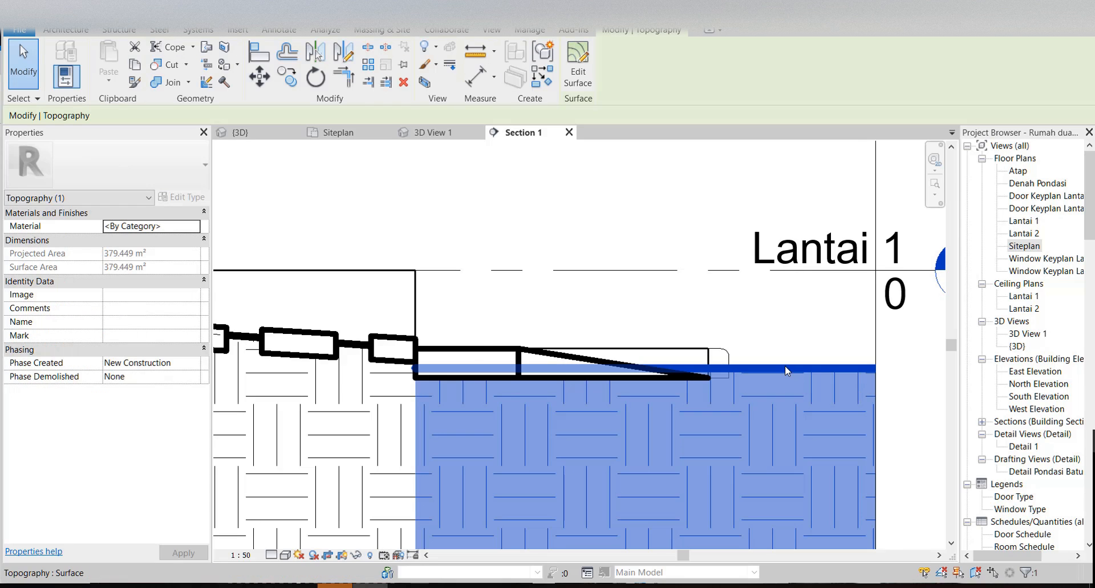
scroll(579, 365, down, 3)
scroll(505, 339, up, 2)
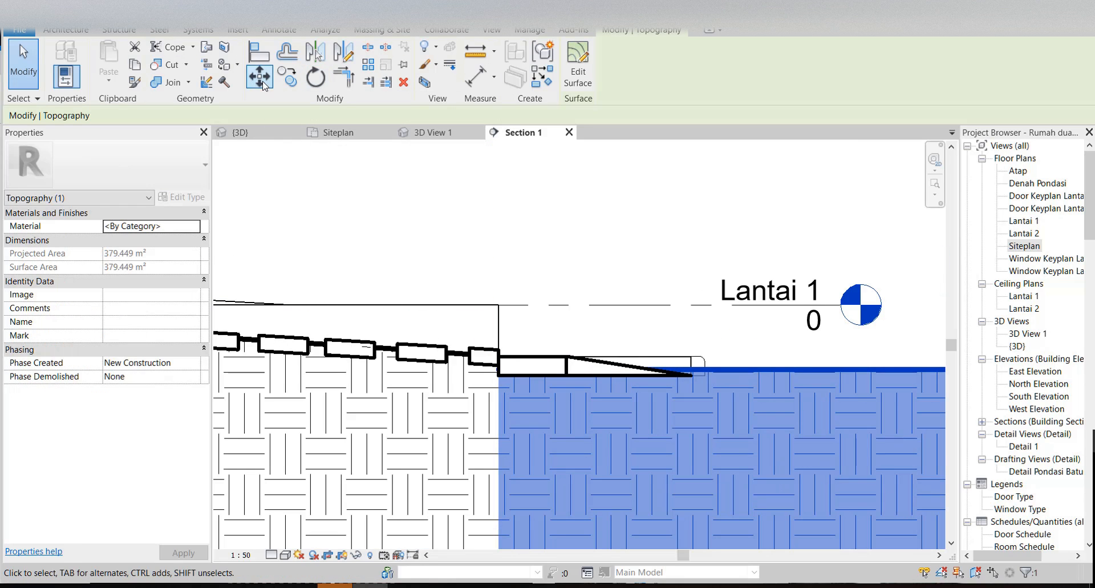
click(264, 86)
scroll(595, 349, up, 3)
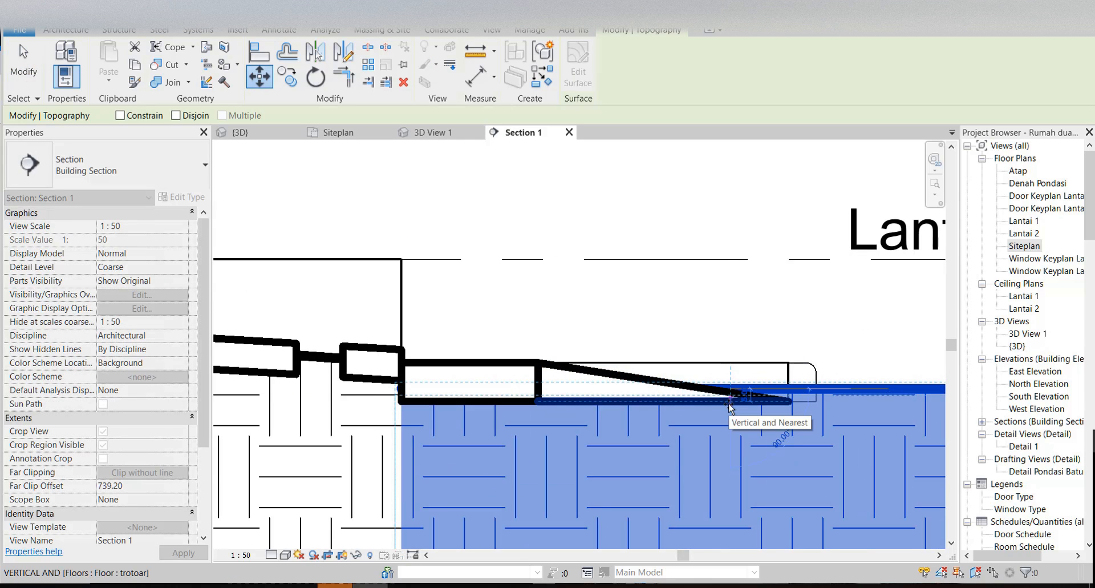
click(728, 402)
scroll(728, 402, down, 5)
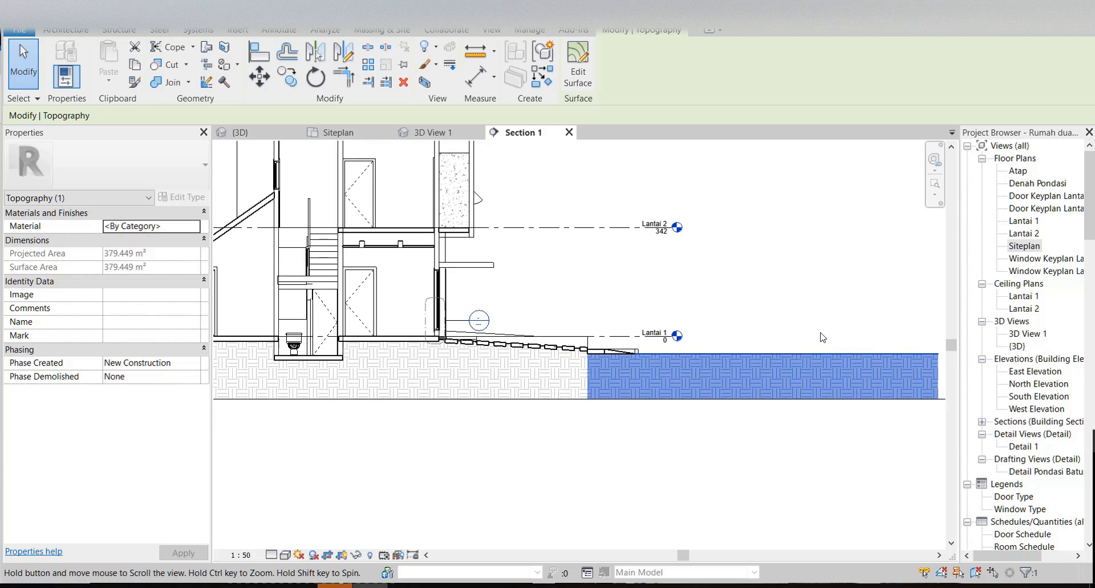
middle_drag(829, 341, 793, 369)
- Check the street-side toposurface in the {3D} view and add the library material Asphalt, Pavement to the project for it
double_click(1018, 346)
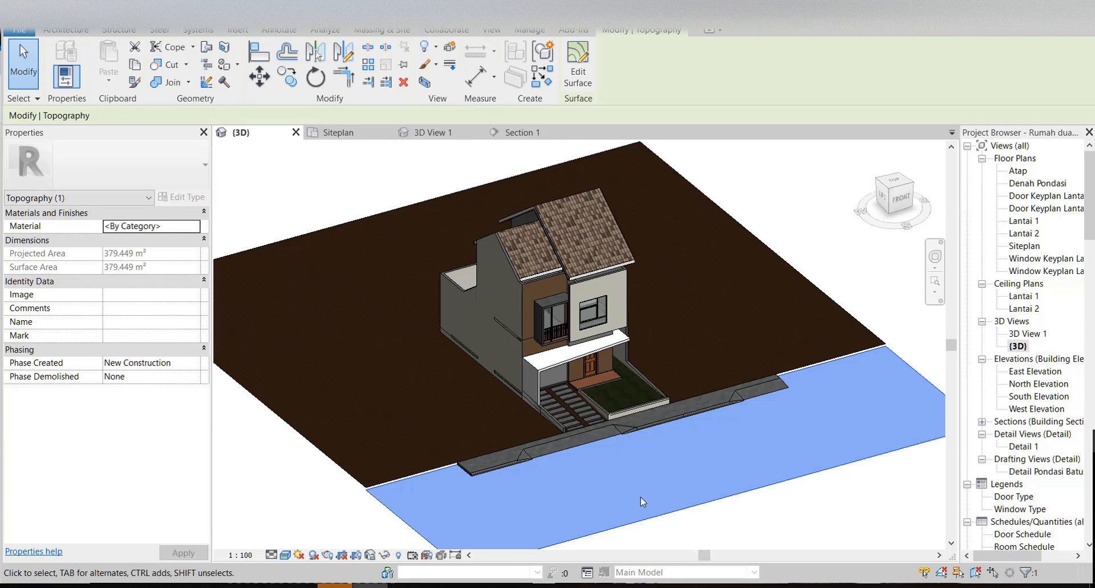
scroll(436, 500, up, 3)
scroll(456, 479, up, 2)
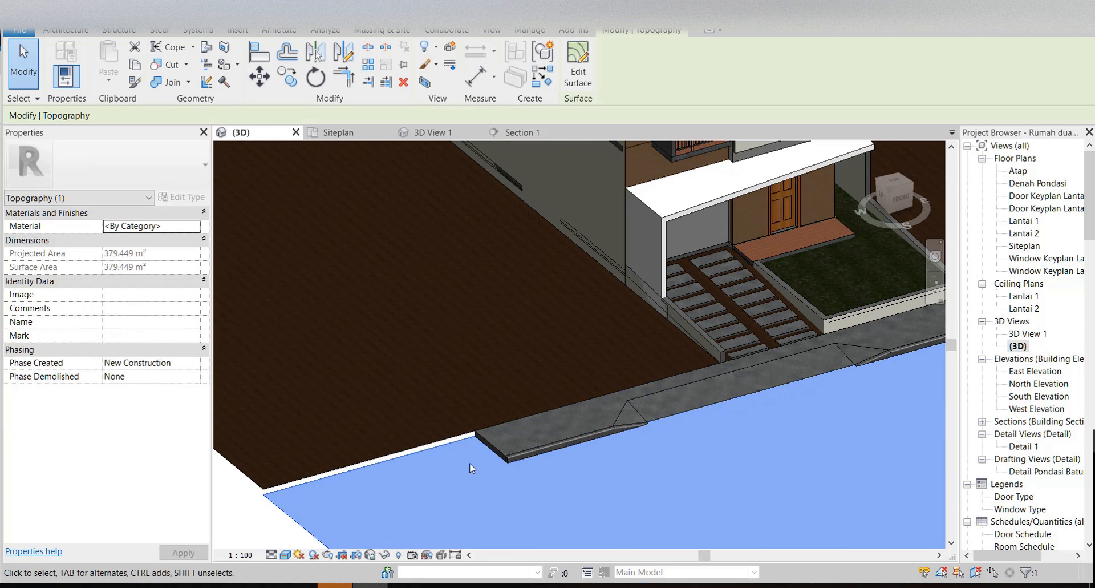
scroll(470, 464, down, 4)
middle_drag(710, 438, 650, 454)
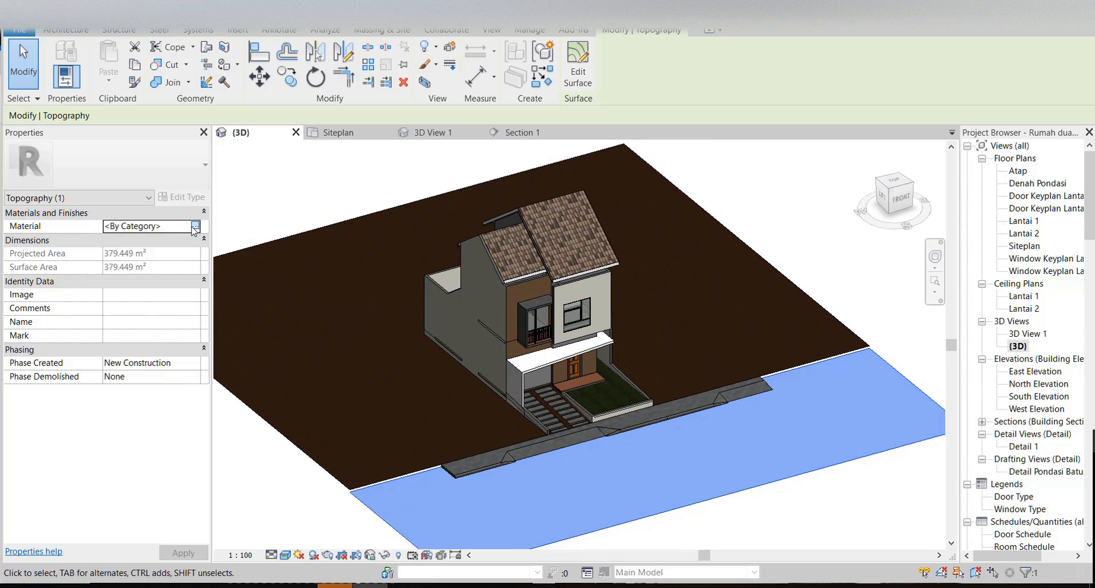
click(195, 226)
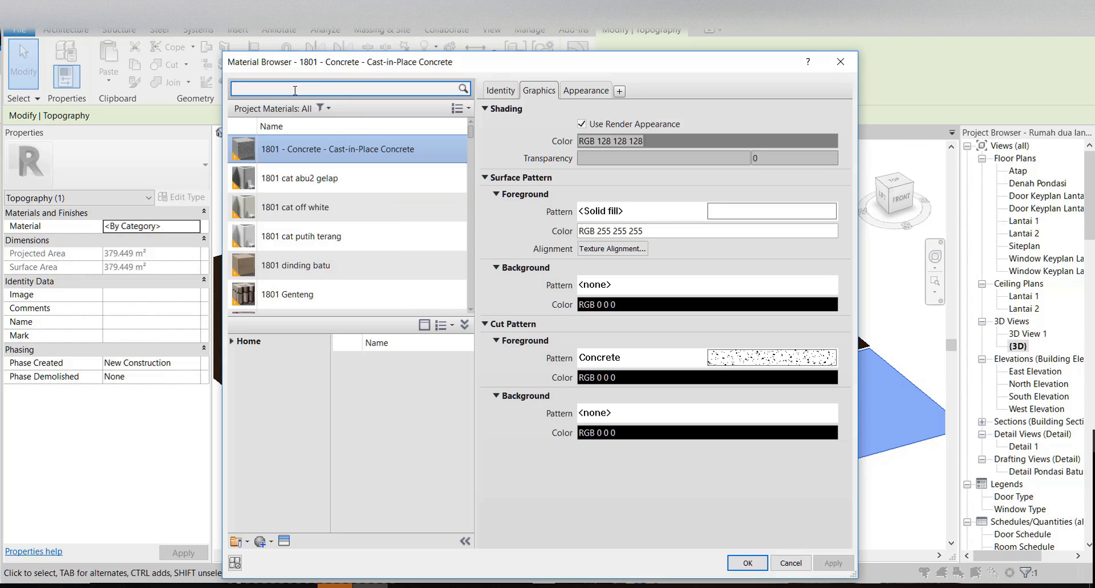
text(asphalt)
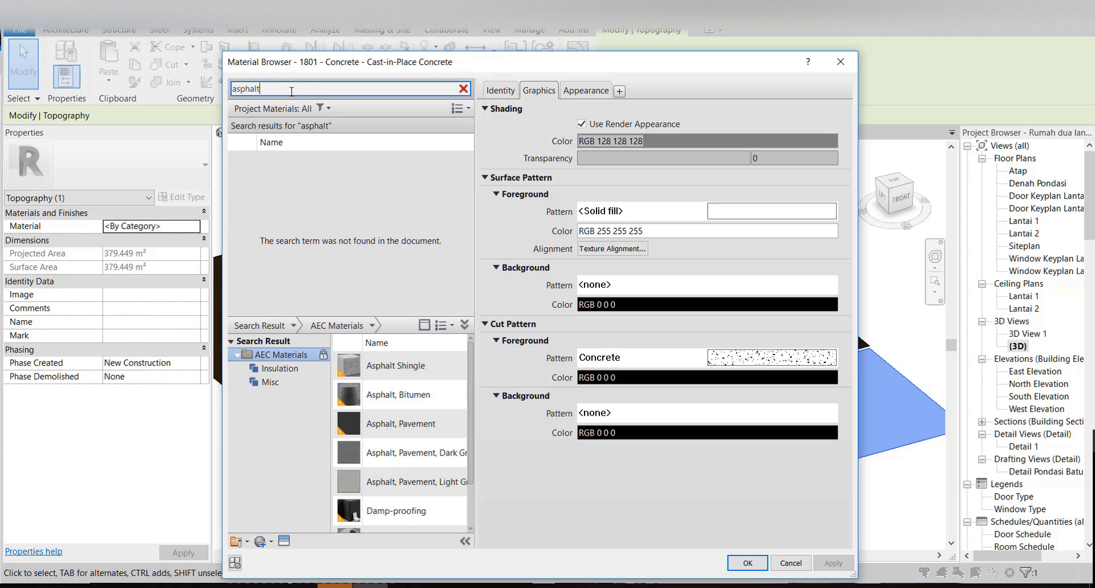
scroll(394, 372, down, 1)
scroll(395, 372, up, 1)
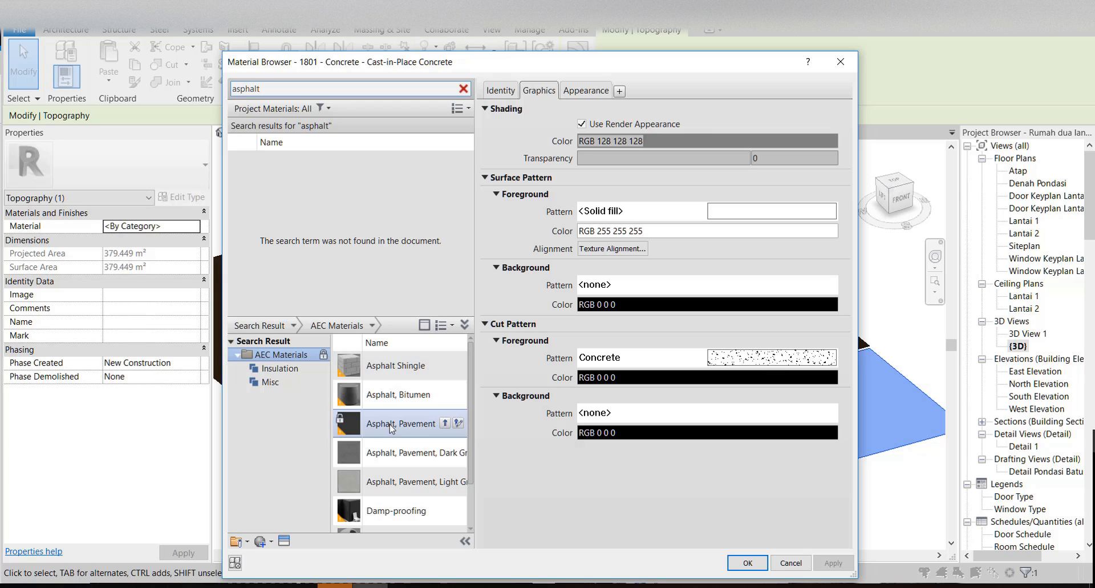
click(445, 423)
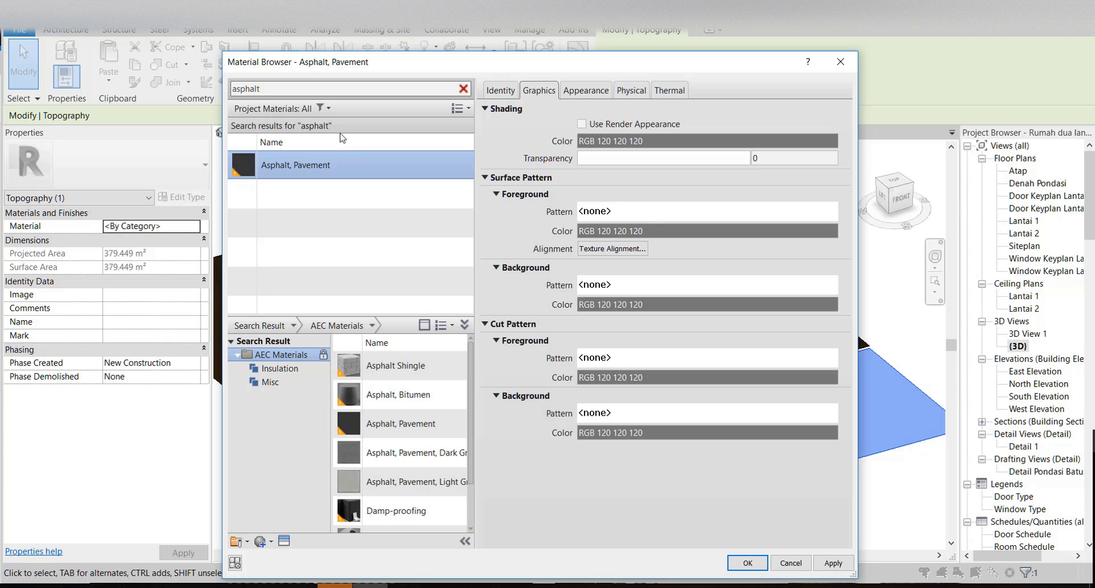
- Enable Use Render Appearance for Asphalt, Pavement and apply the material to the street-side toposurface
click(592, 95)
click(539, 90)
click(581, 124)
click(748, 562)
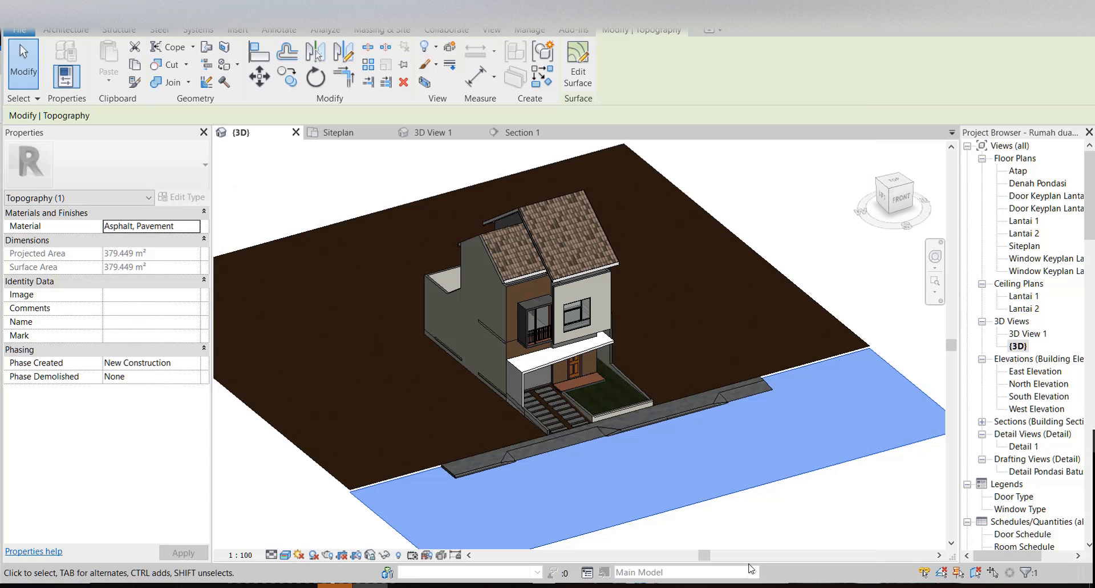
click(771, 520)
scroll(545, 440, up, 3)
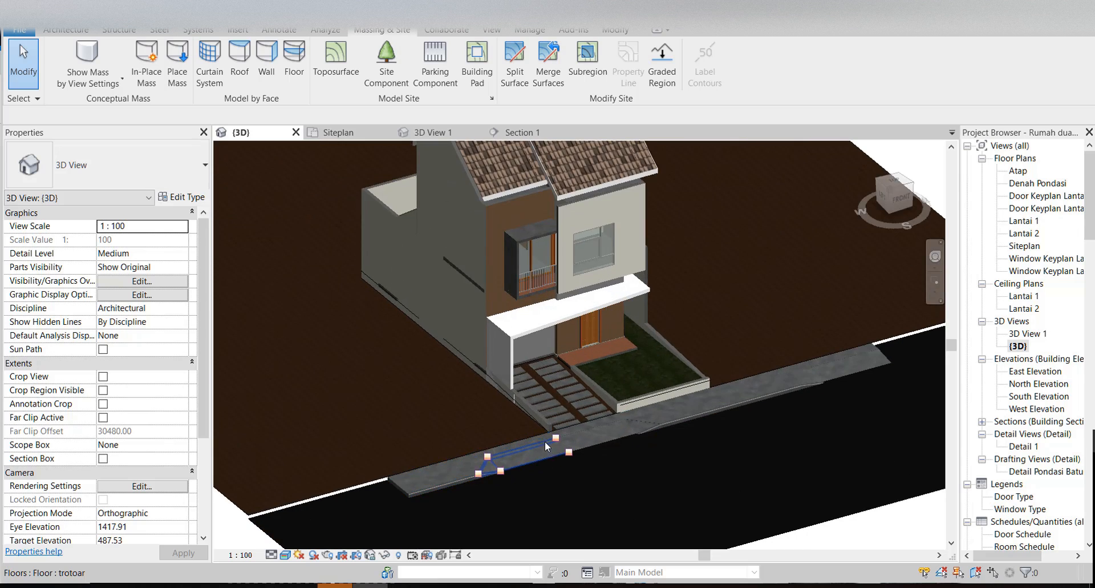
middle_drag(637, 457, 591, 403)
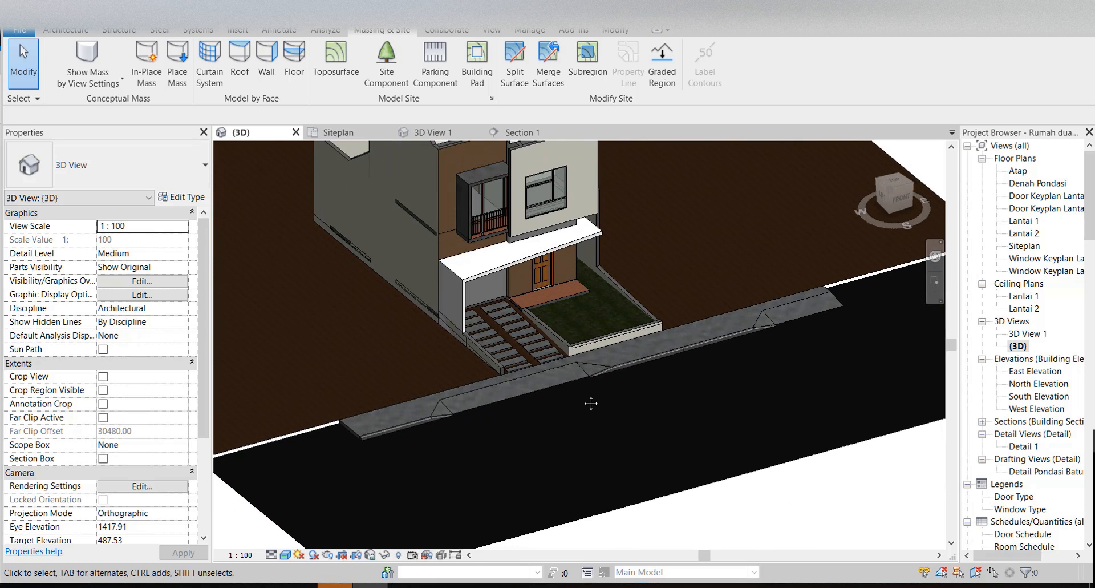
scroll(605, 422, down, 5)
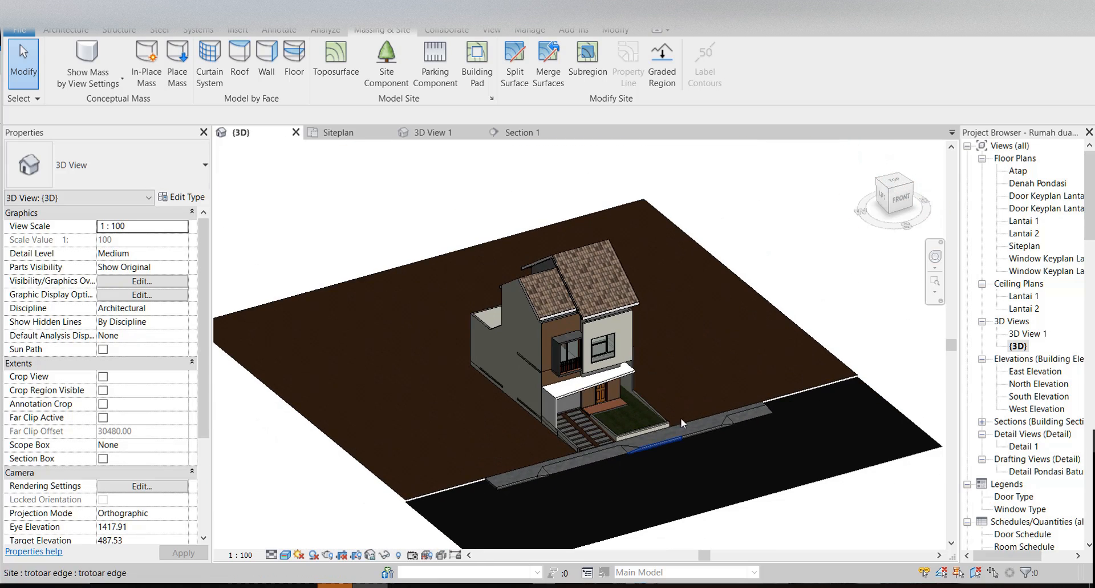
- Assign the Grass material to the toposurface surrounding the house in the {3D} view
click(414, 337)
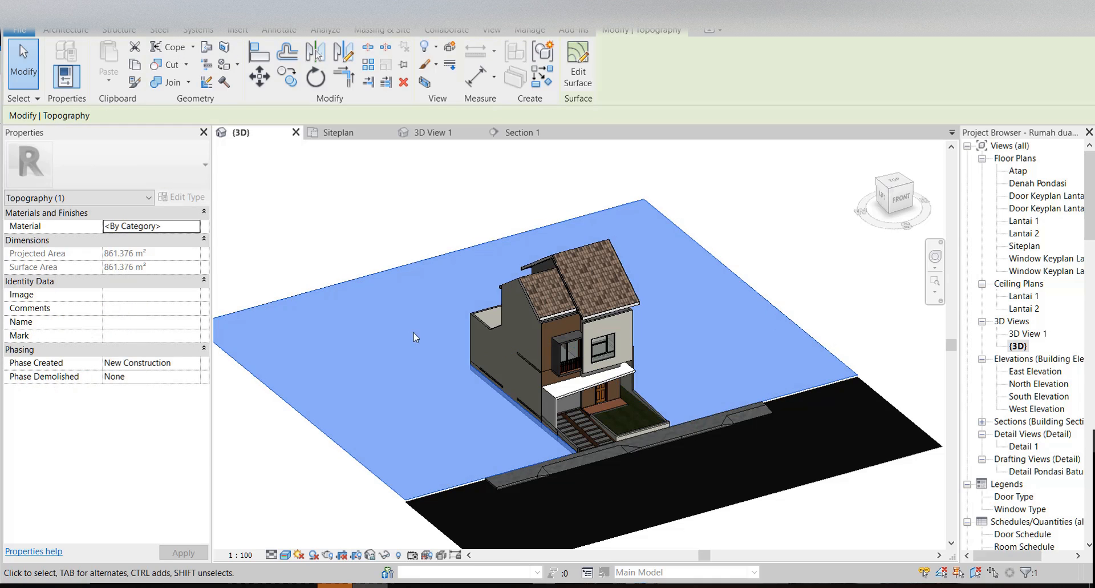
click(196, 226)
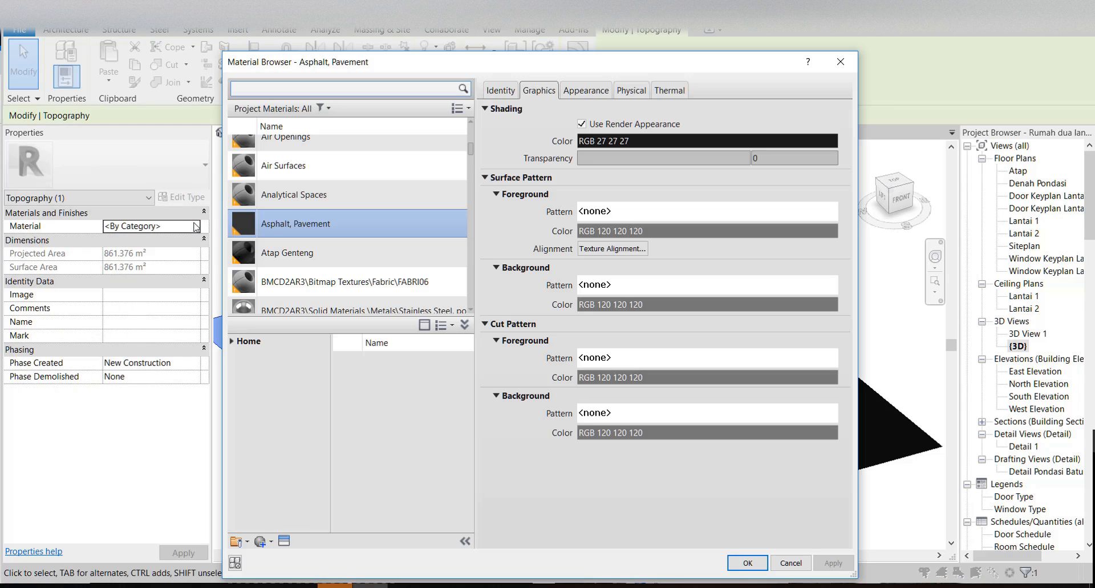
click(332, 90)
text(grass)
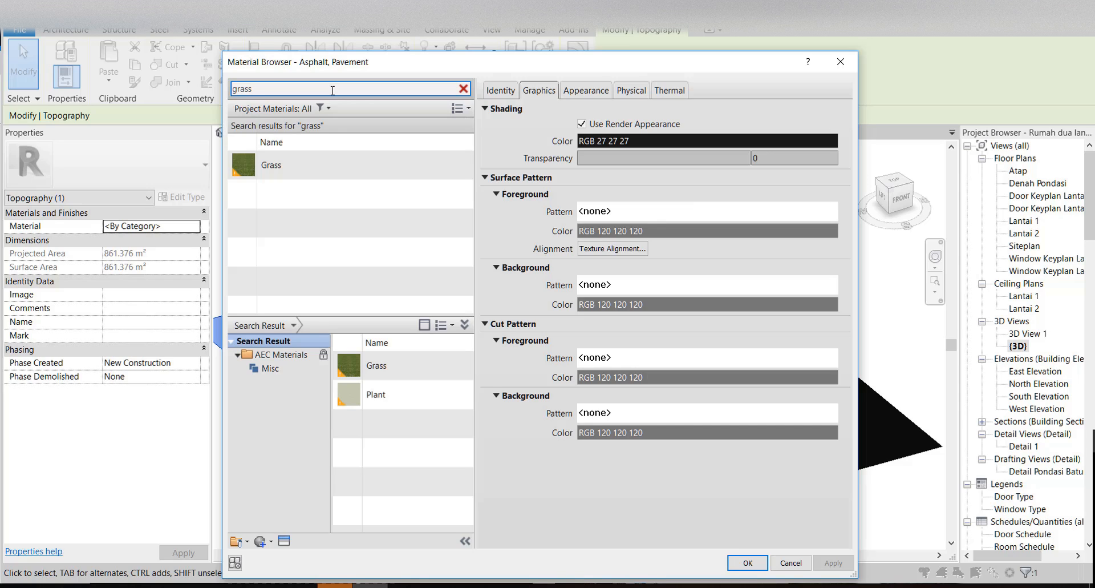
click(310, 166)
click(311, 166)
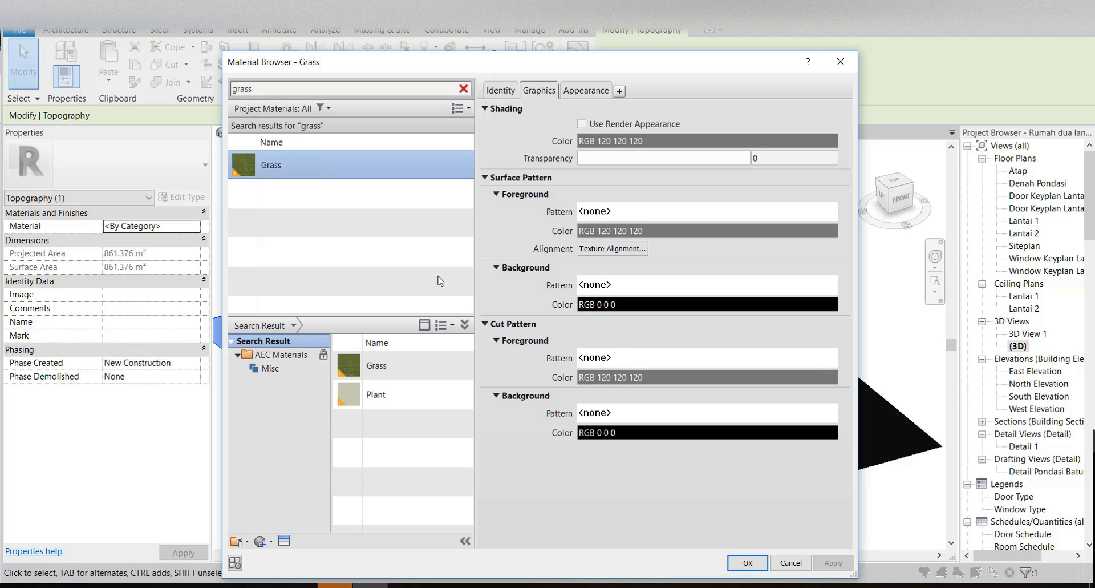
click(754, 564)
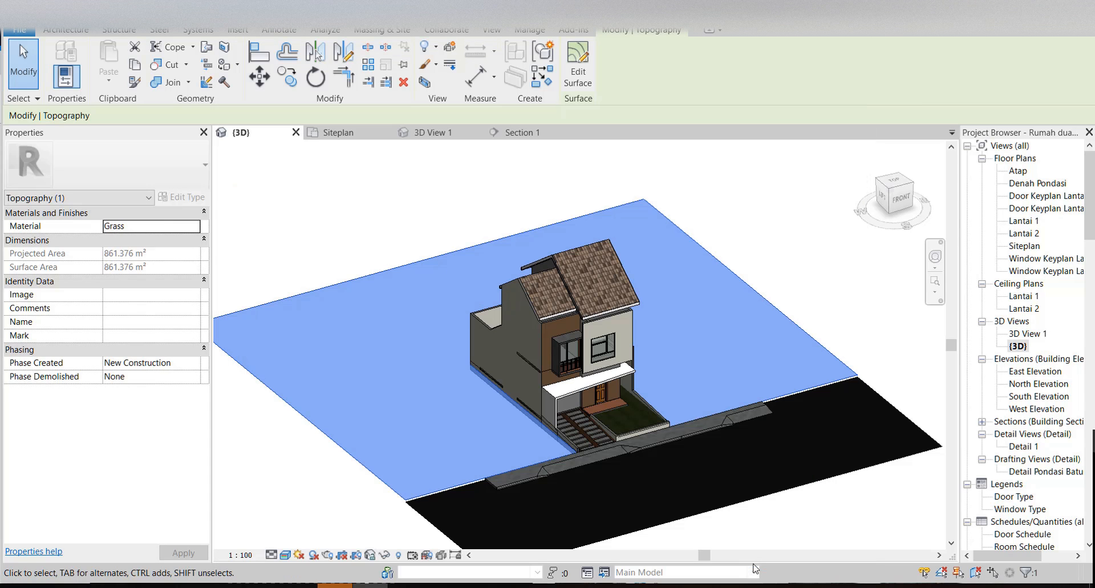
click(829, 293)
scroll(593, 491, up, 2)
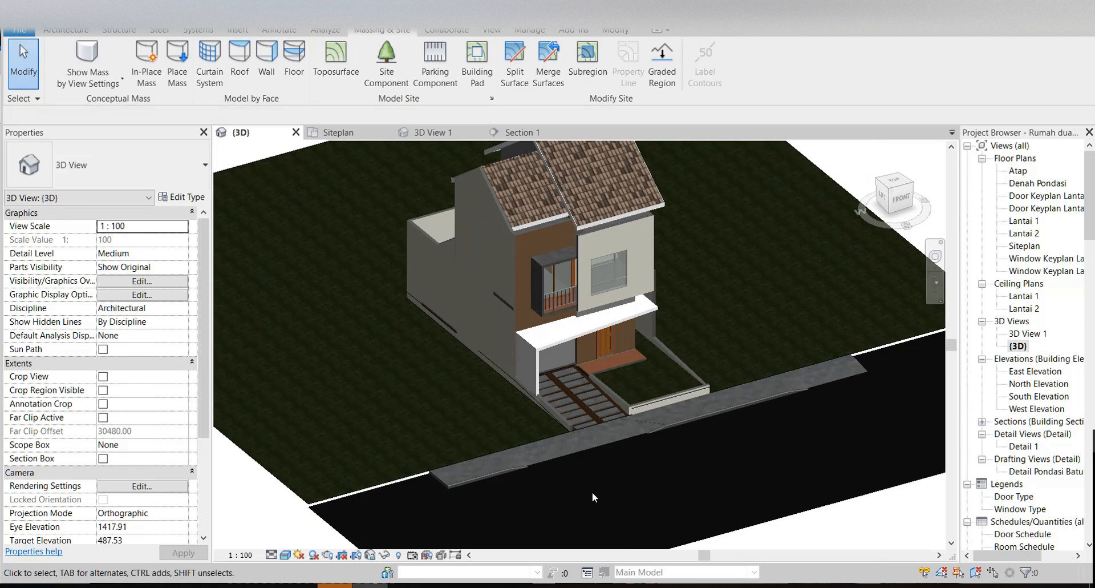
- Open the 3D View 1 camera view and set its visual style to Realistic
scroll(592, 491, down, 1)
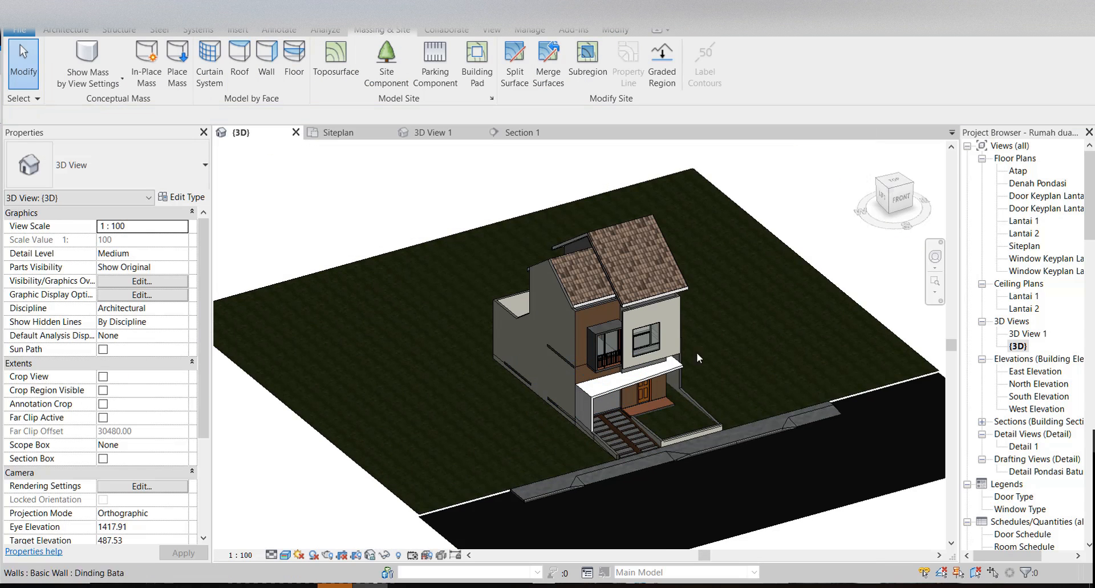
double_click(1024, 334)
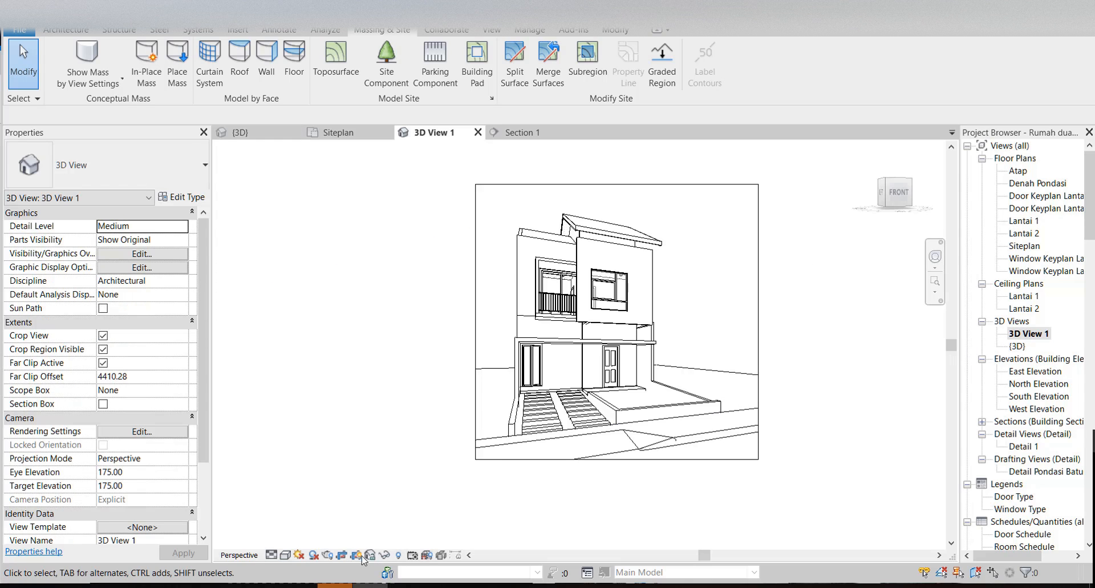
click(285, 555)
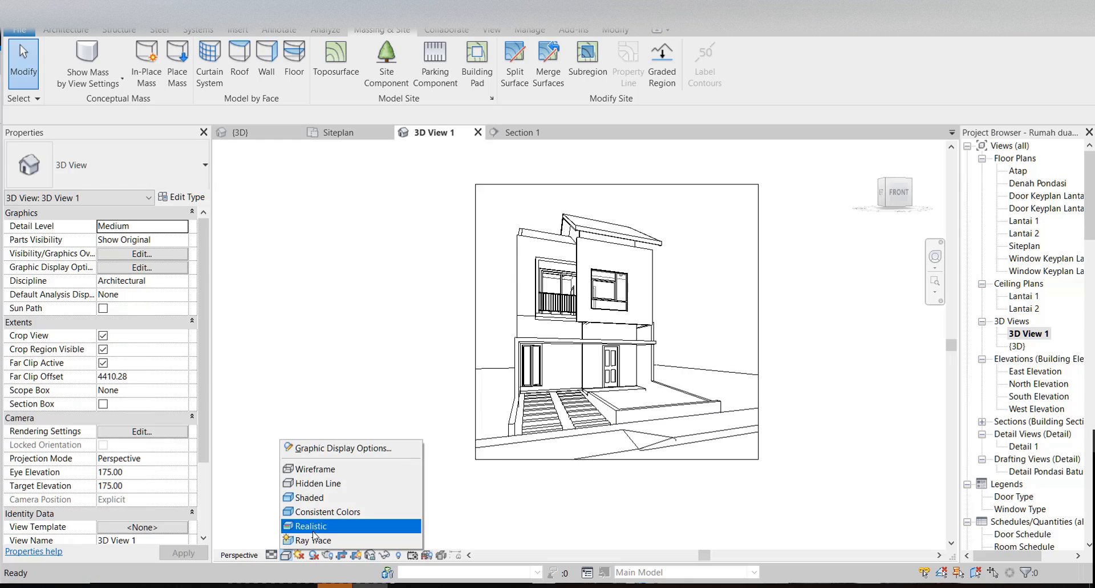
click(313, 526)
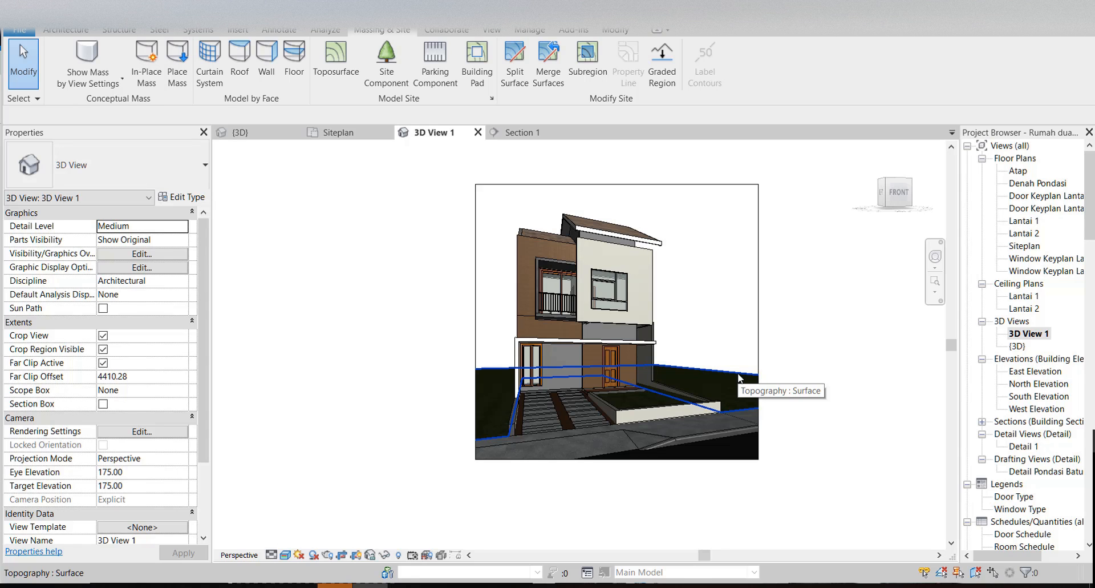
- Extend the Grass toposurface well to the east in Siteplan by moving its two eastern corner points horizontally, and finish the surface edit
click(669, 367)
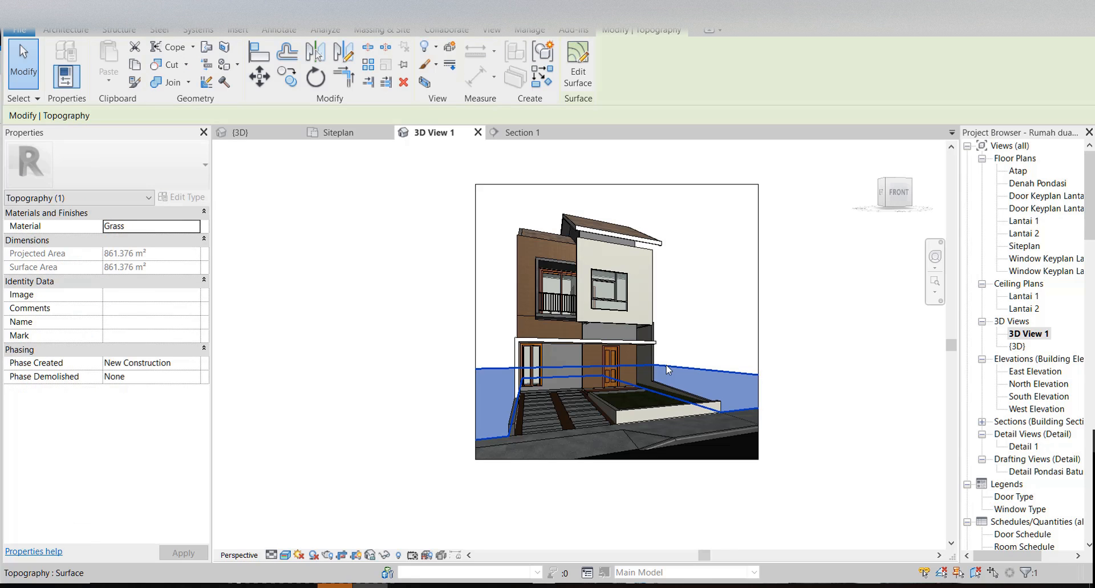
double_click(1017, 346)
double_click(1025, 245)
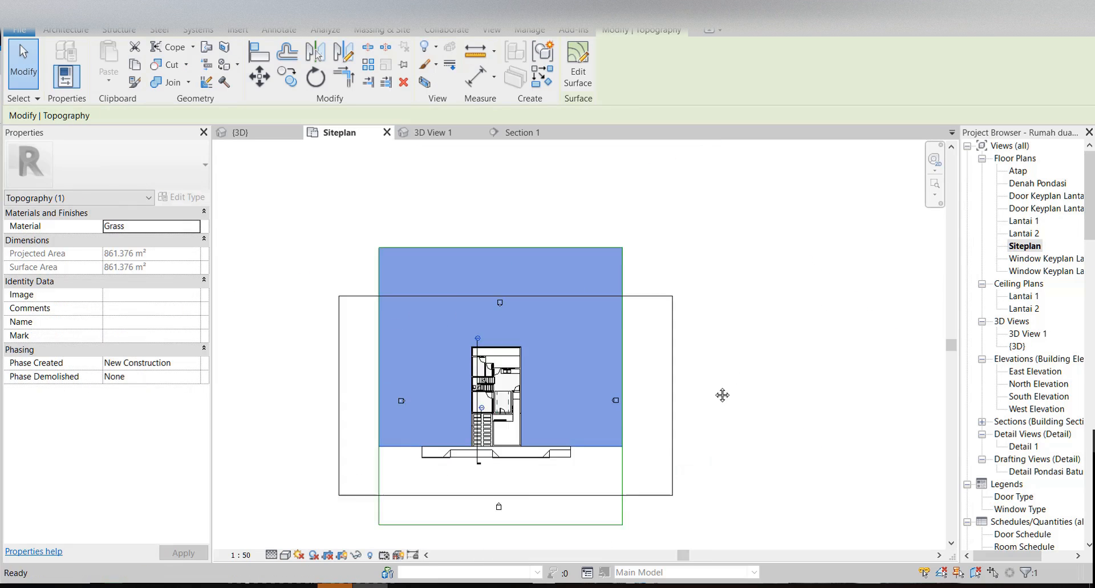
click(577, 69)
drag(613, 227, 720, 488)
key(m)
key(v)
click(635, 266)
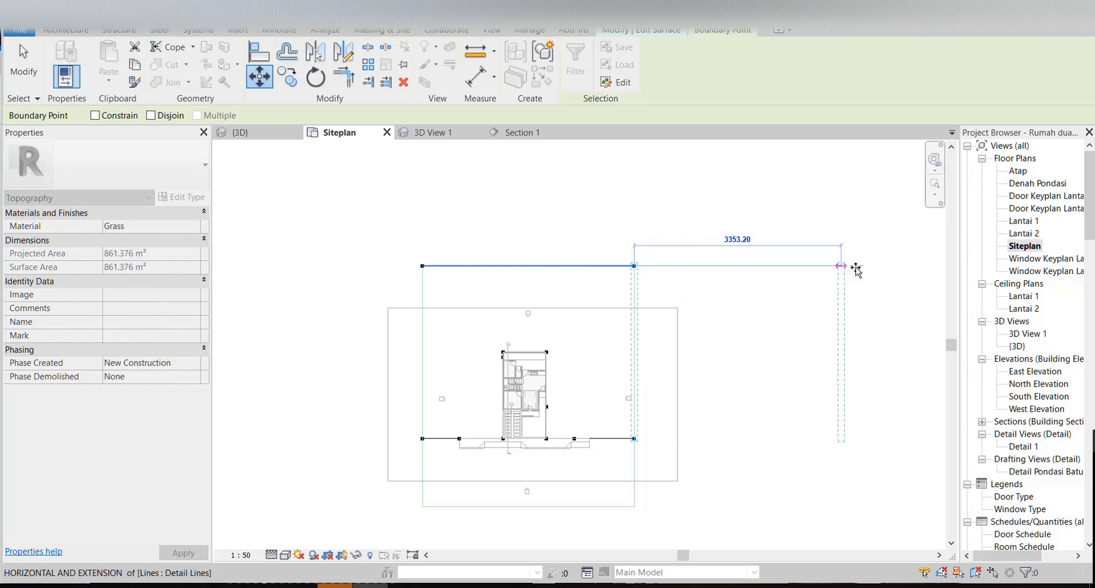
middle_drag(870, 272, 785, 277)
scroll(782, 274, down, 2)
click(823, 272)
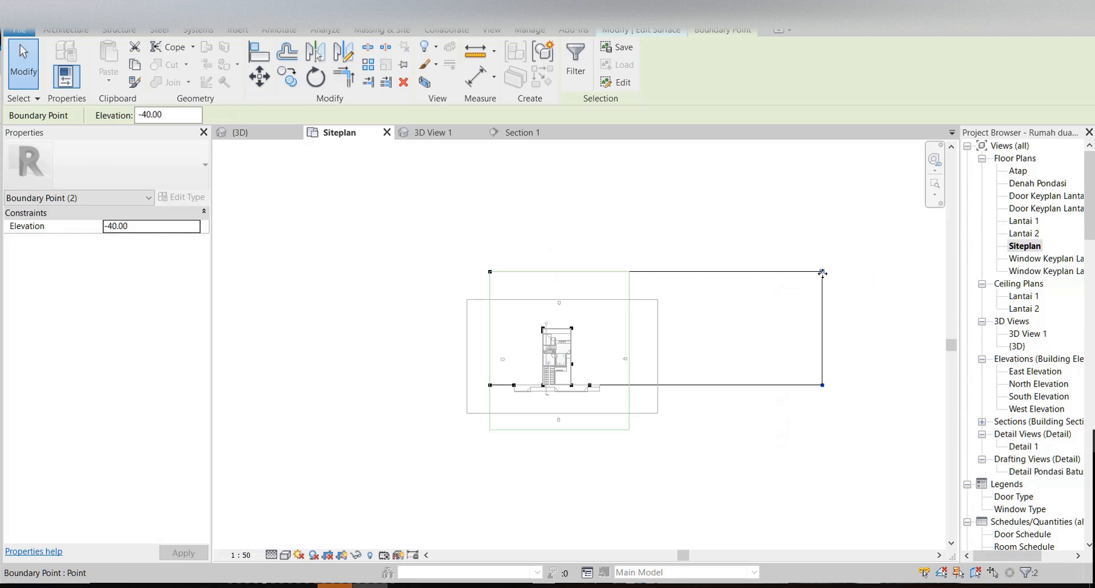
key(Escape)
click(578, 73)
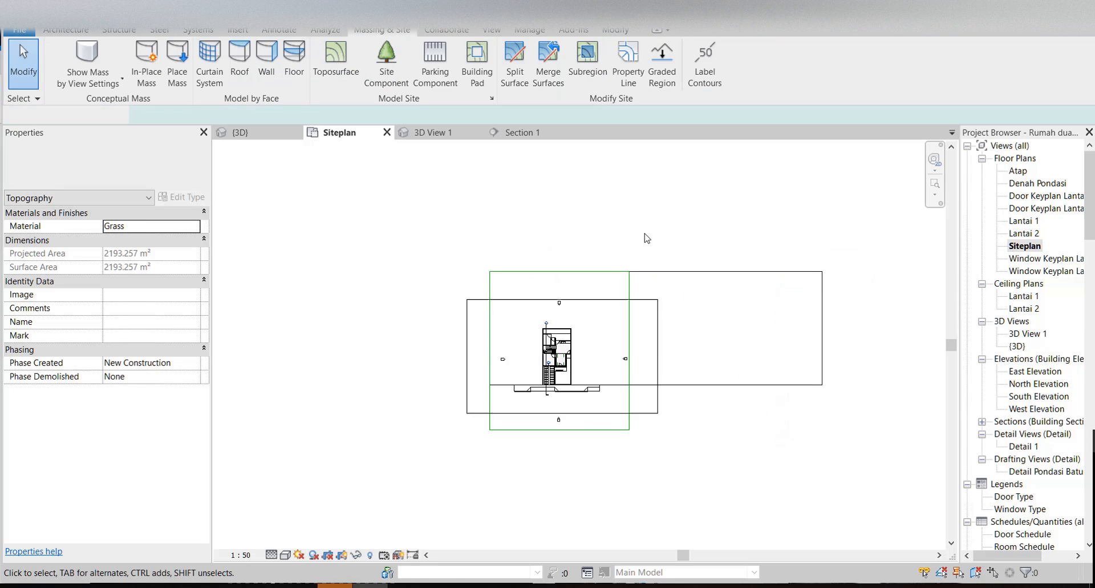
- Extend the asphalt toposurface's eastern boundary points to align with the grass surface's east edge, and check the result in 3D View 1
click(630, 423)
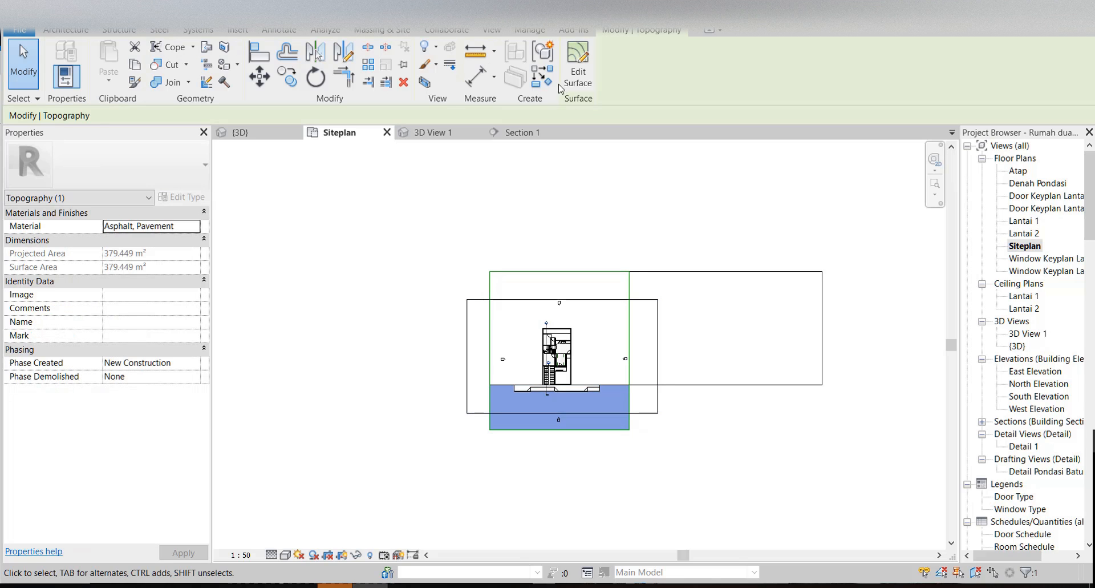
click(577, 63)
drag(626, 371, 674, 472)
click(262, 84)
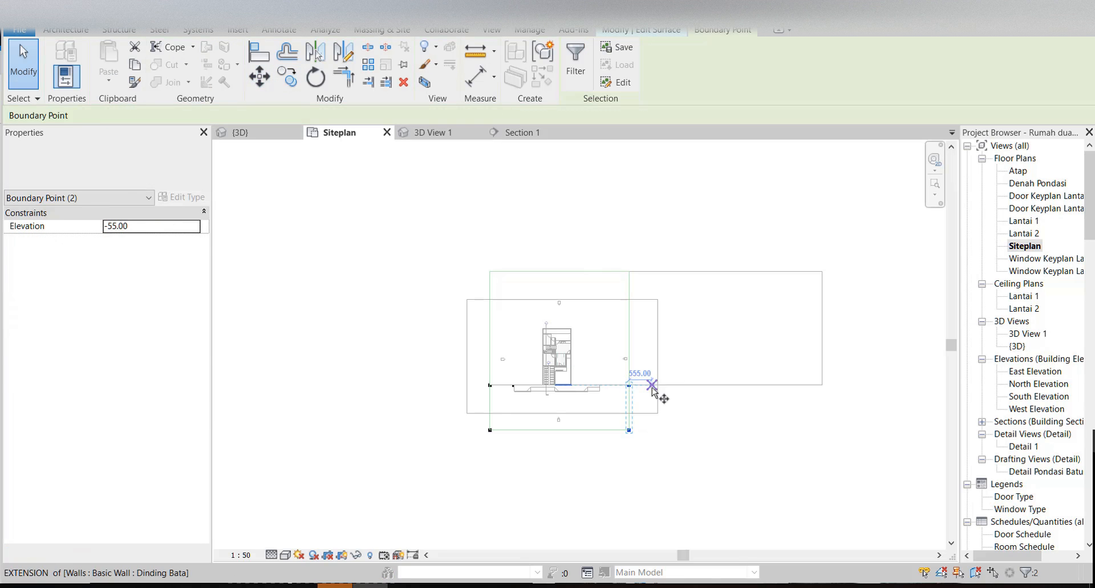
click(629, 386)
click(824, 384)
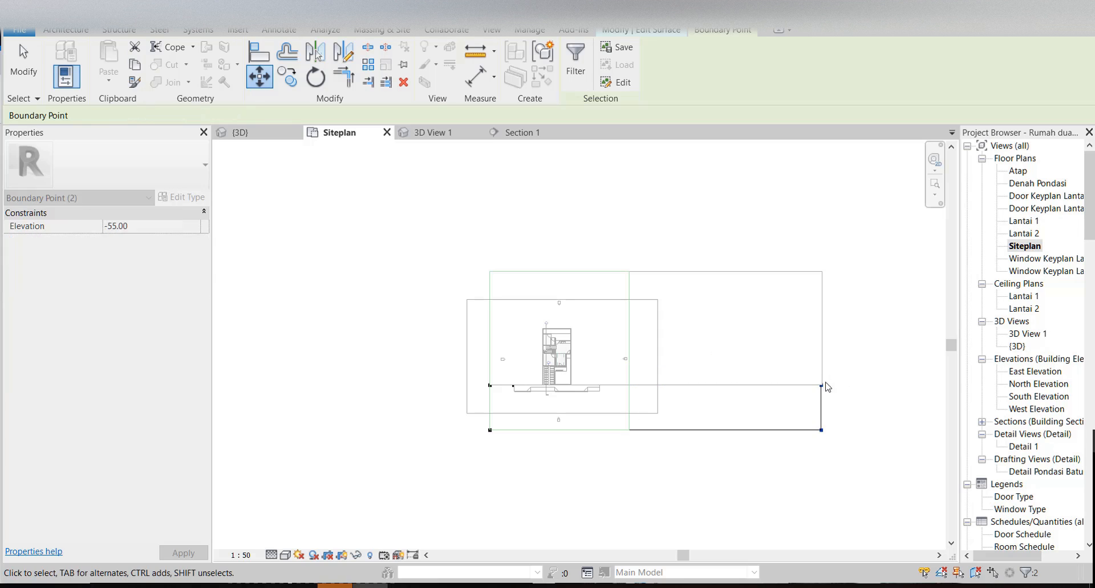
click(711, 254)
click(578, 77)
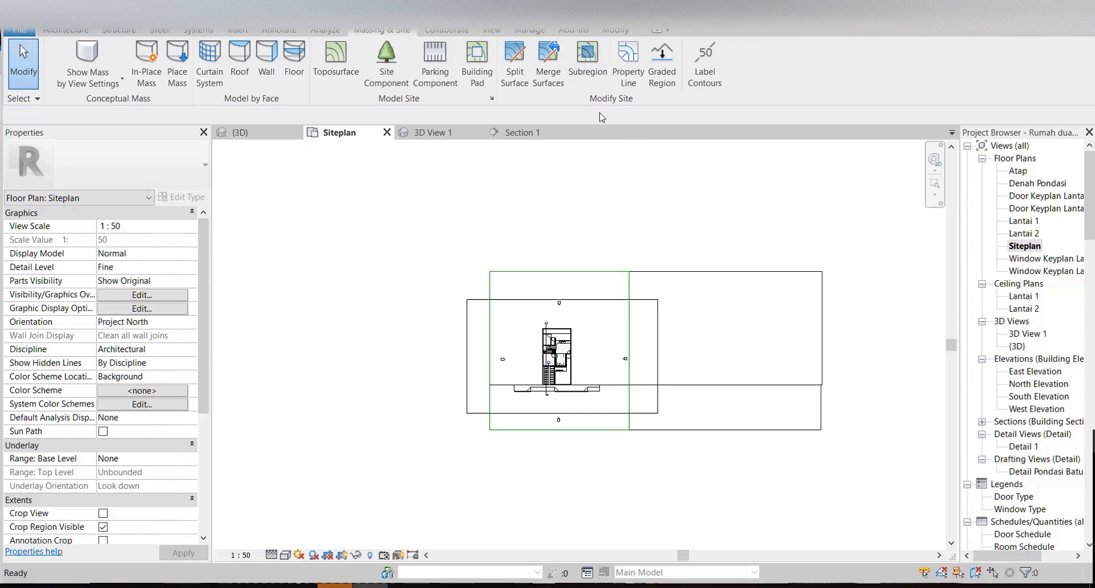
double_click(1030, 334)
scroll(692, 401, up, 4)
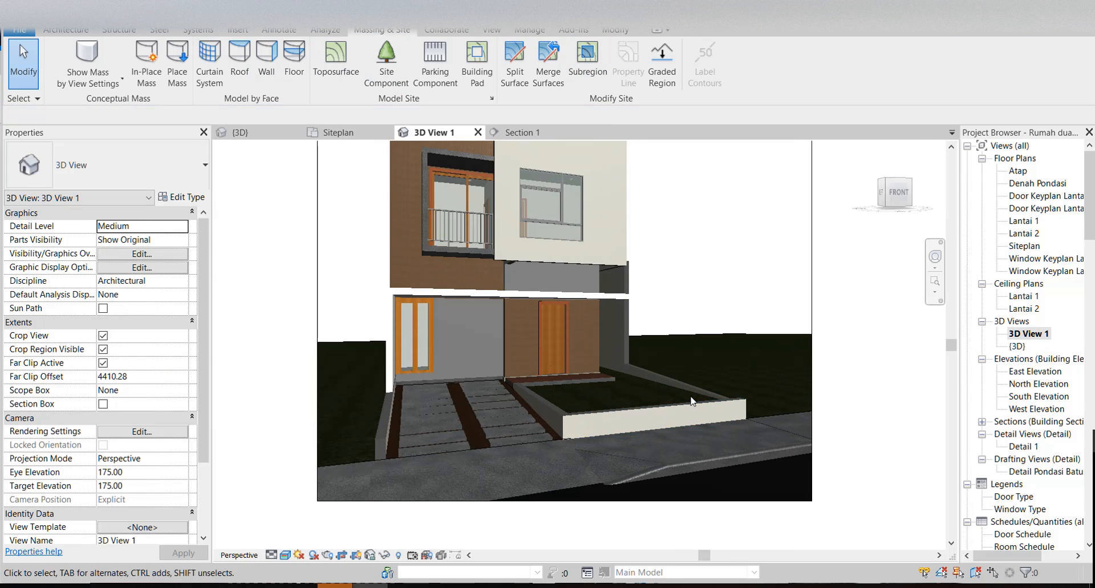
scroll(692, 384, down, 4)
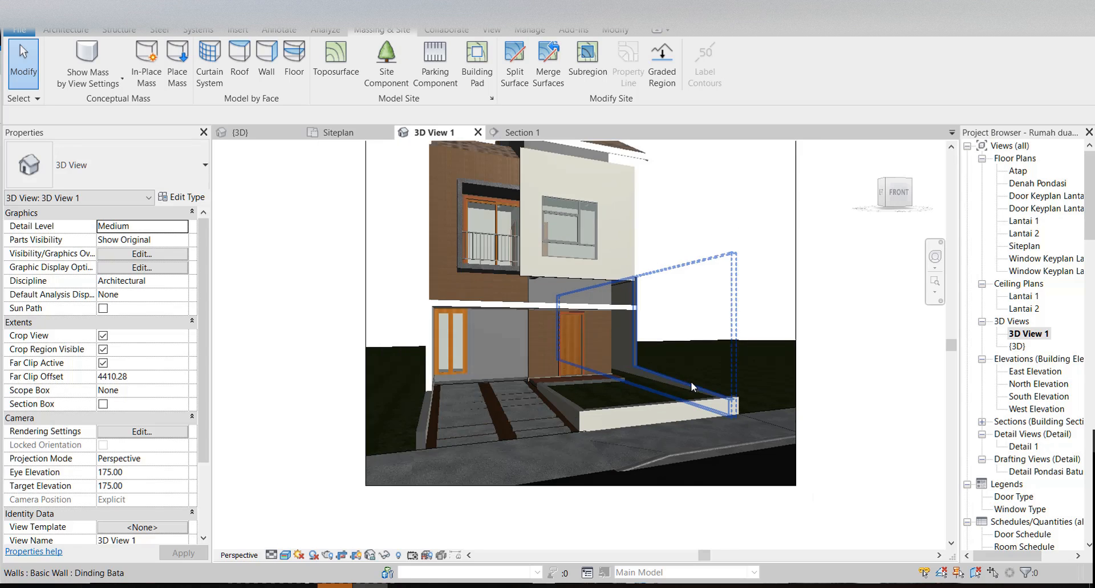
middle_drag(753, 355, 748, 399)
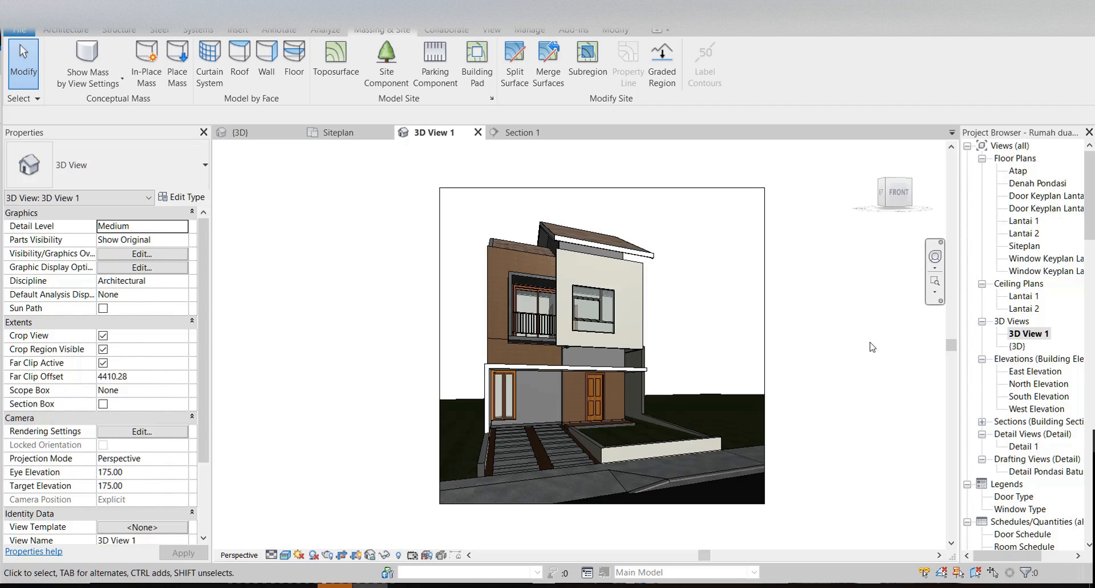
- Delete the green guide lines around the original site area in Siteplan
click(339, 132)
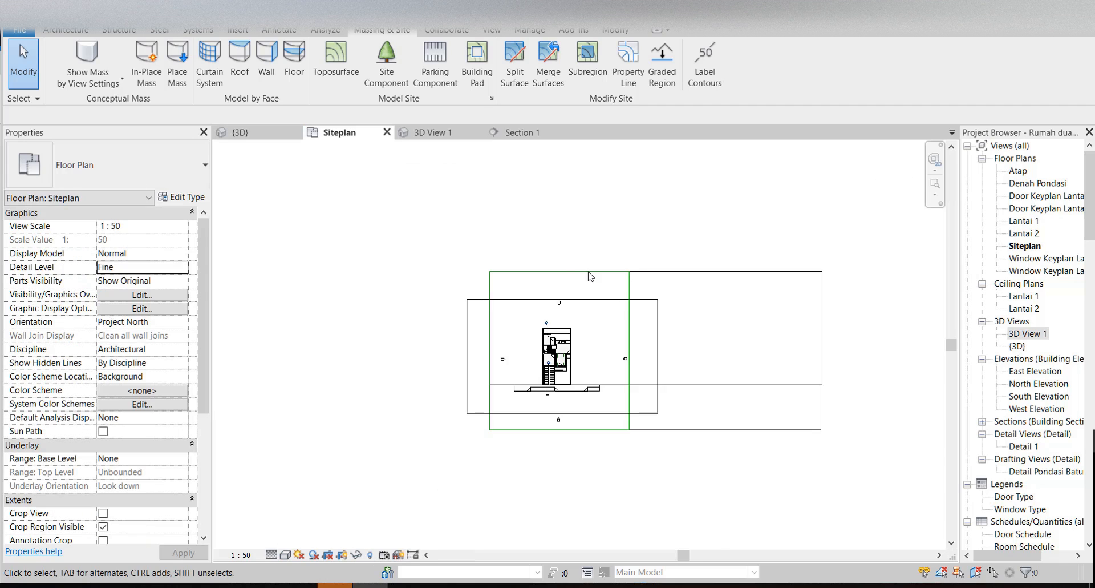
click(628, 296)
key(Delete)
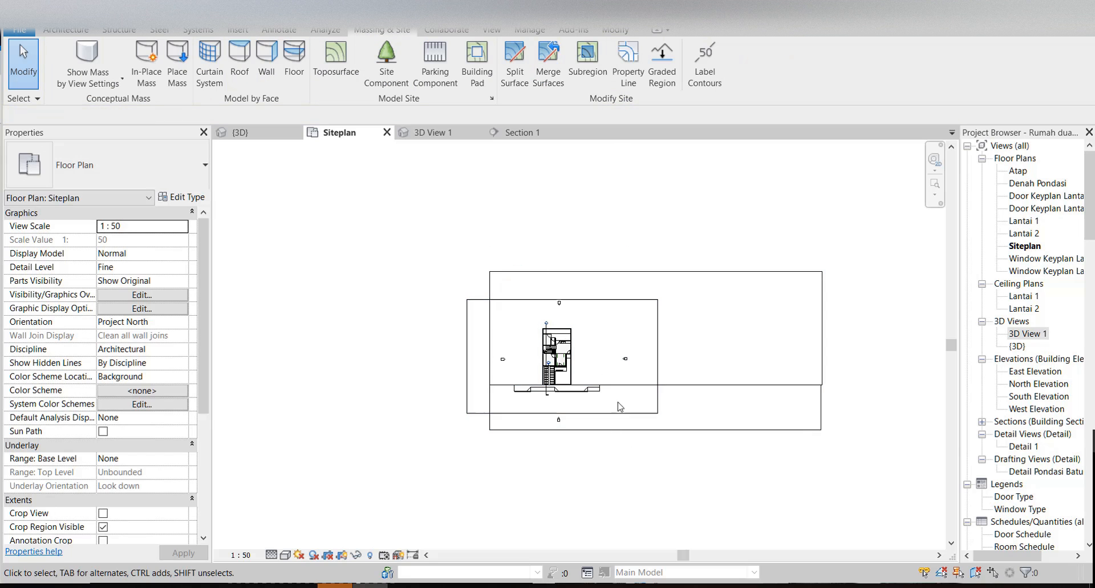
- Add points at absolute elevation 0.00 on the west and east edges of the Grass toposurface, just behind the house
double_click(554, 280)
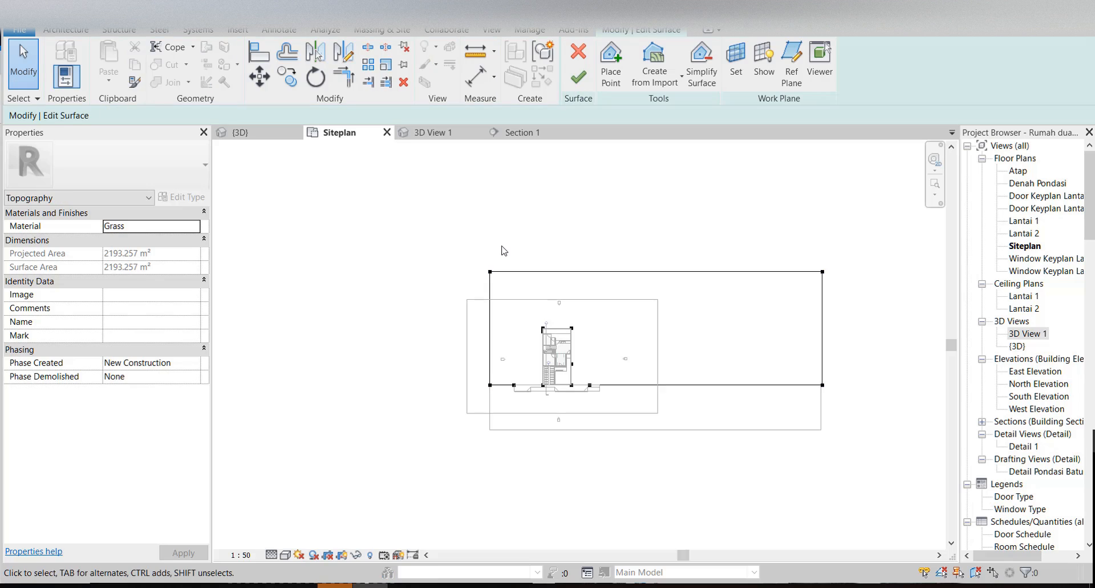
click(611, 66)
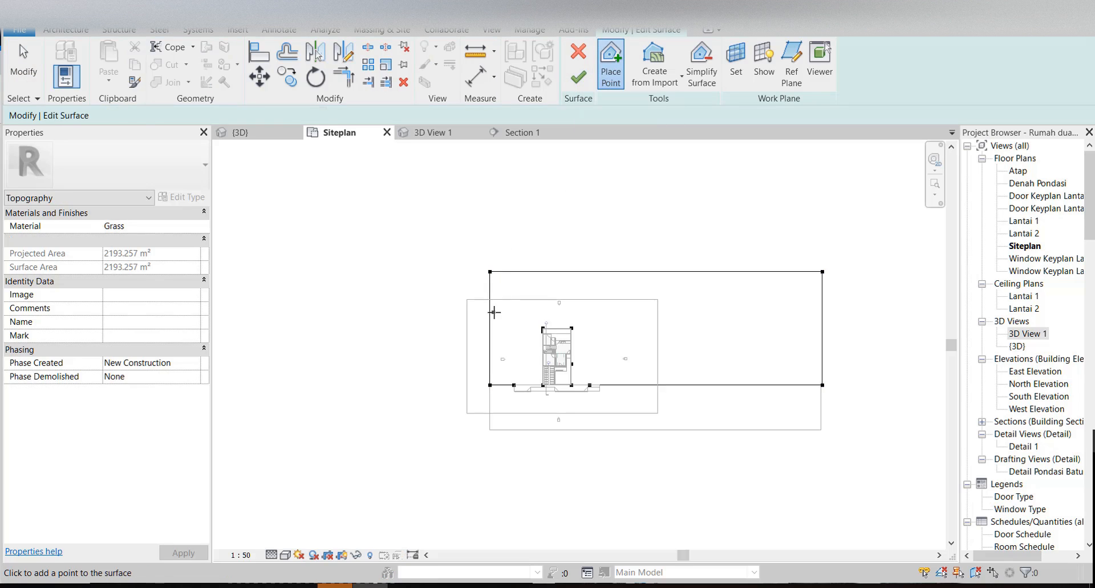
scroll(505, 309, up, 2)
scroll(480, 335, down, 2)
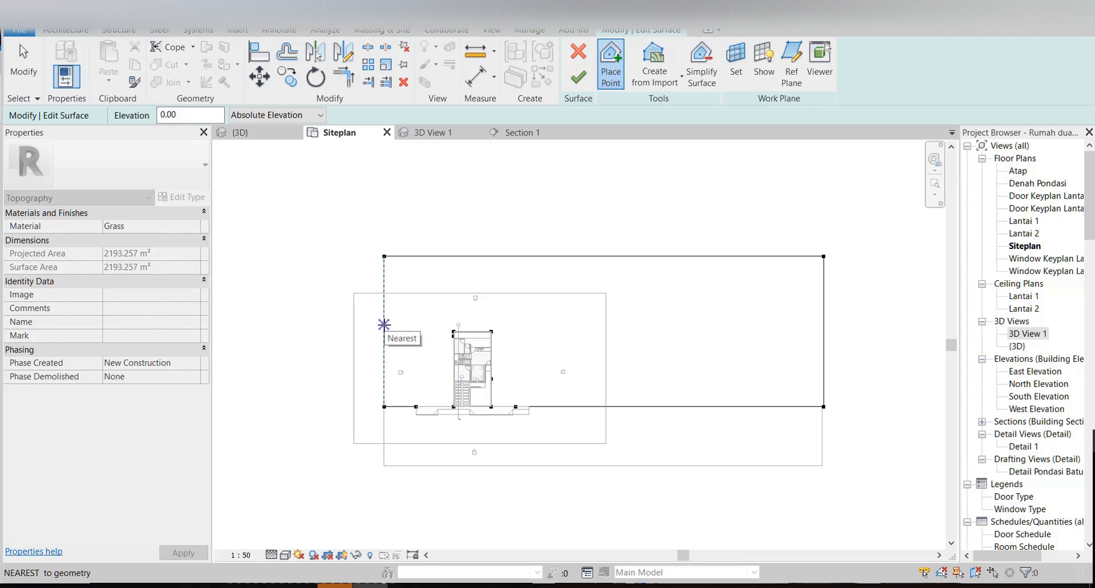
click(384, 324)
click(822, 323)
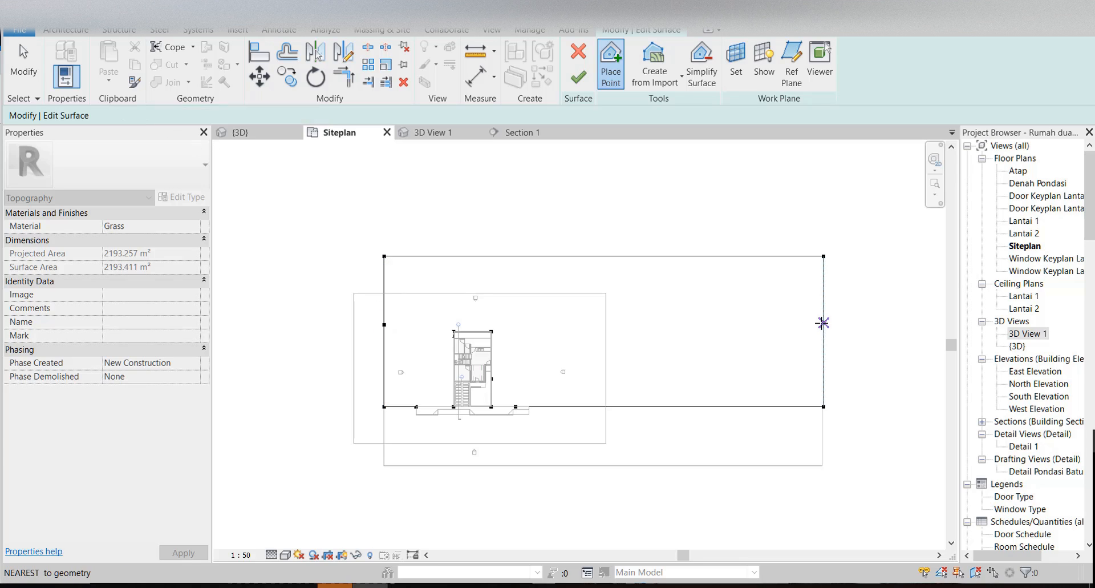
key(Escape)
- Raise the two rear corner points of the Grass toposurface to form a slope behind the house, and check it in 3D View 1
drag(358, 240, 903, 274)
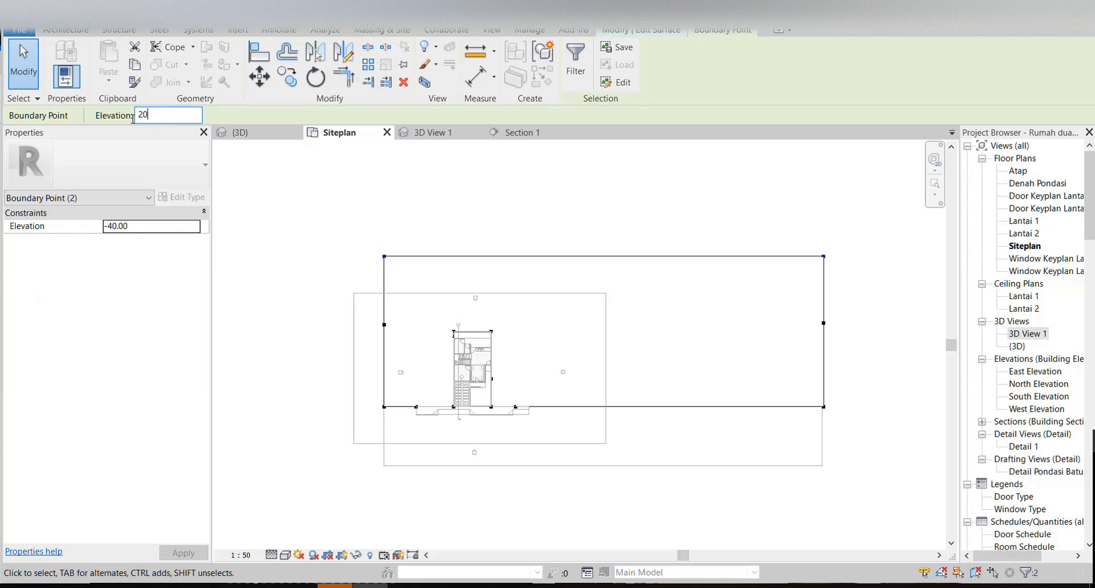
key(Return)
click(618, 188)
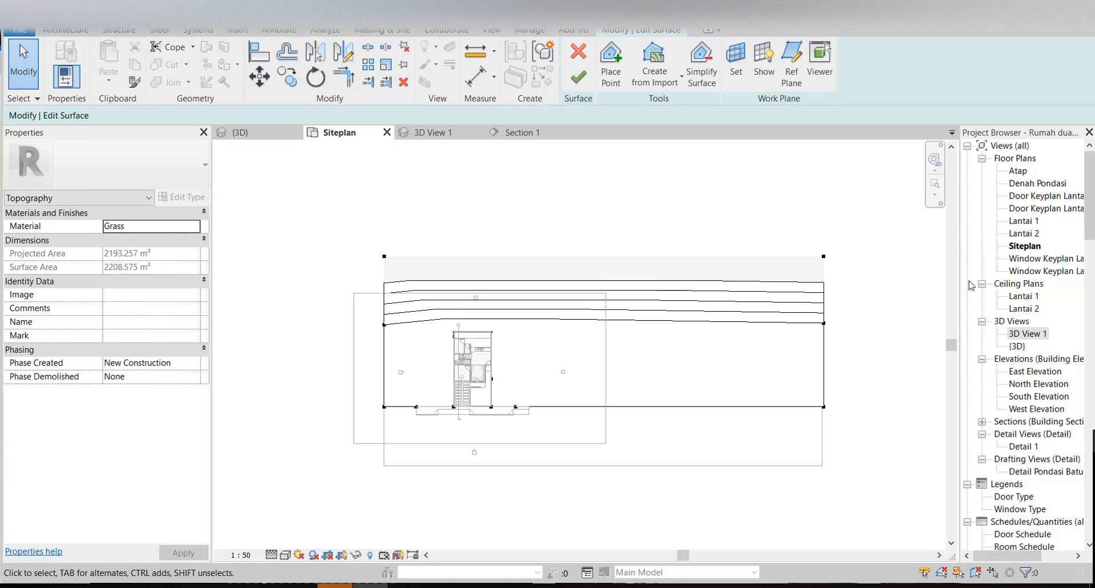
double_click(1027, 333)
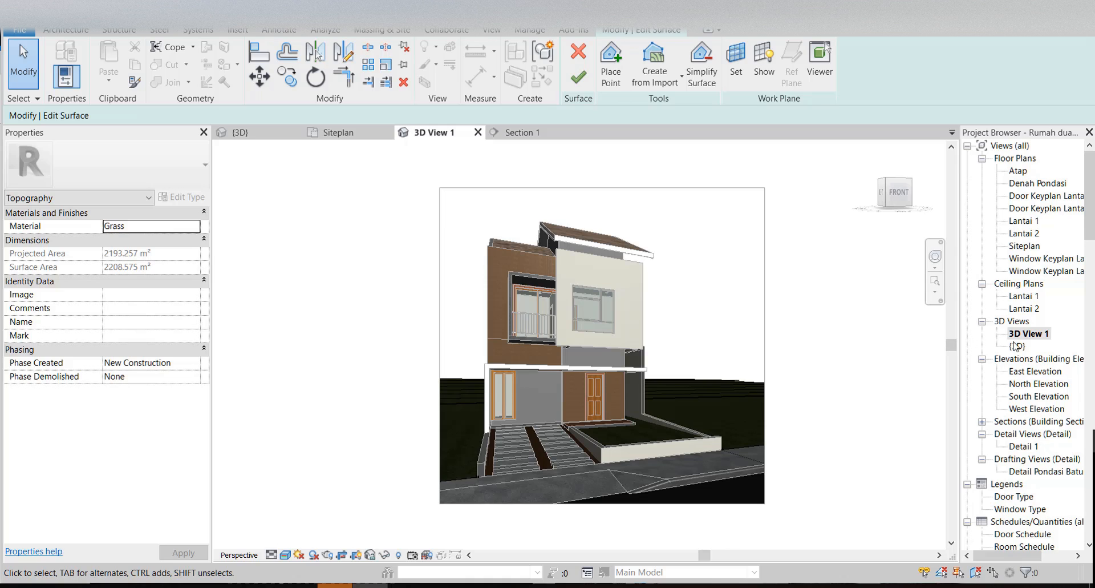
click(271, 132)
click(323, 133)
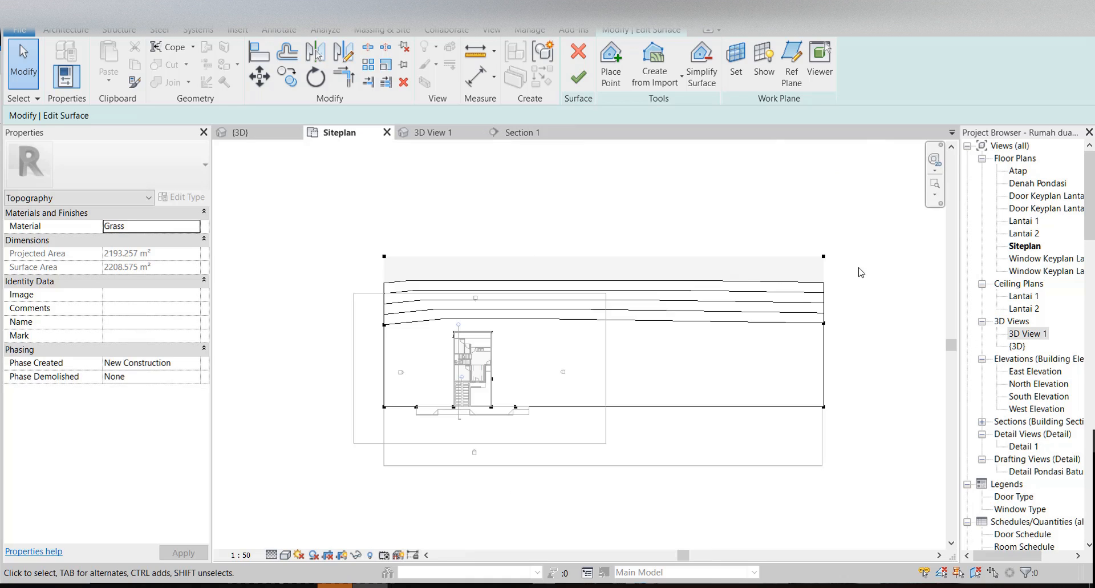
- Set the elevation of the intermediate point on the grass surface's east edge to 100 and finish the surface edit
drag(817, 311, 854, 336)
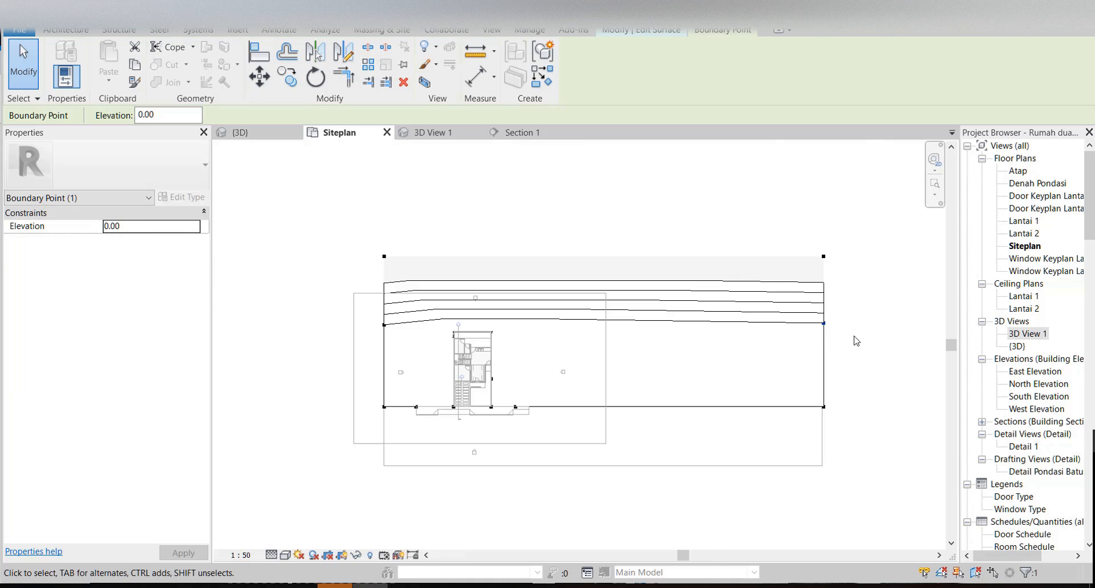
click(135, 226)
text(100)
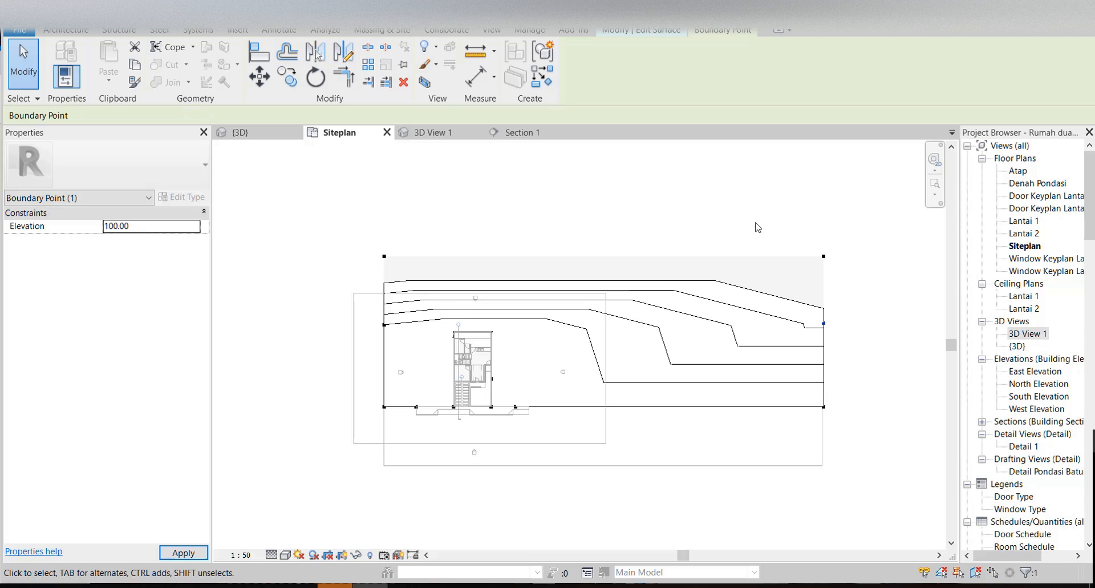
click(795, 198)
double_click(1030, 334)
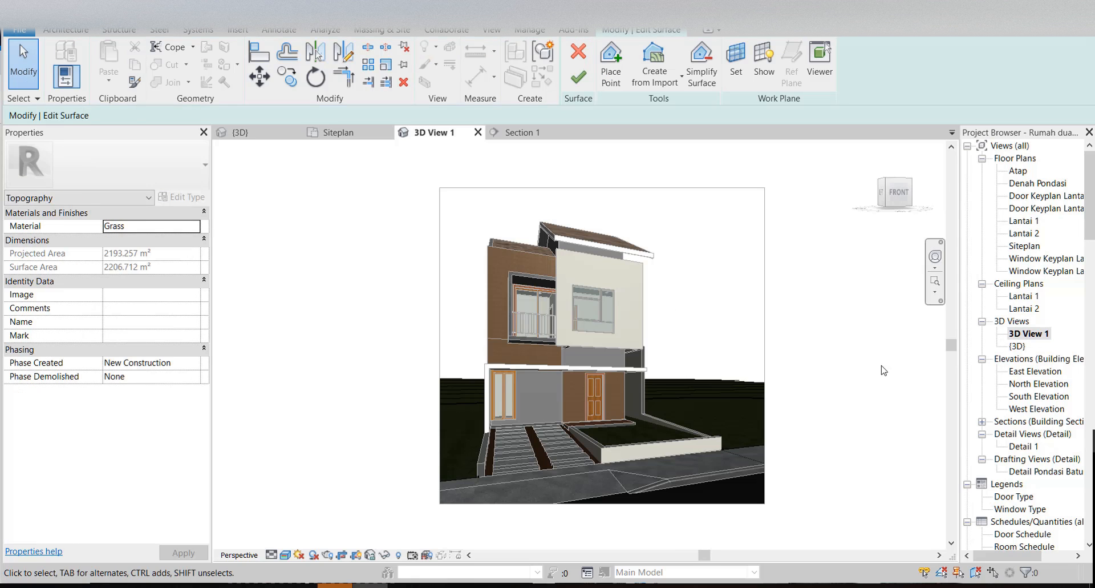
click(577, 79)
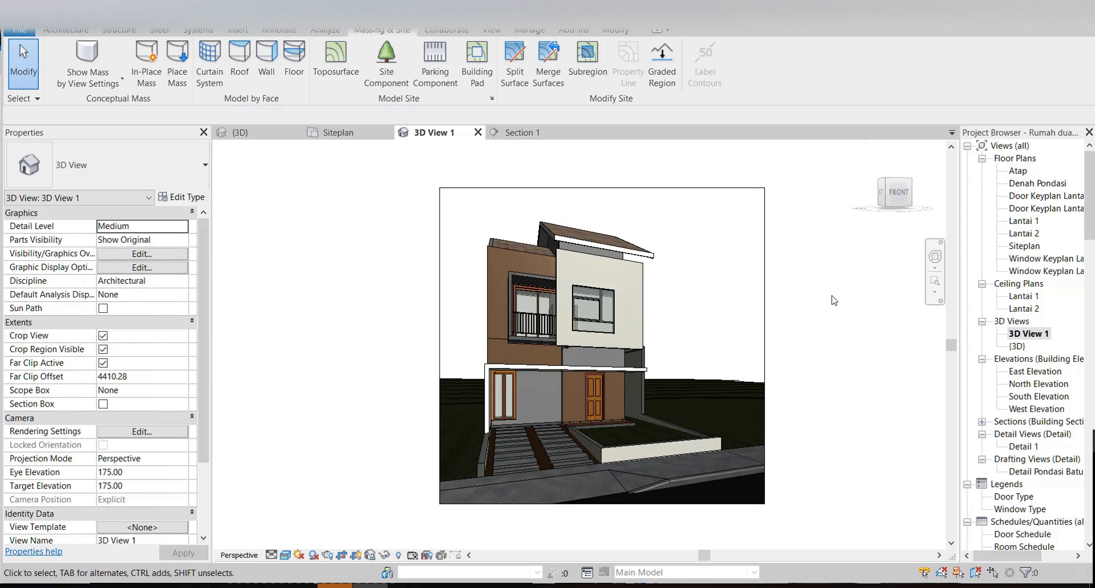
- Examine the sloped terrain and the extended street around the house in the {3D} view
double_click(1019, 346)
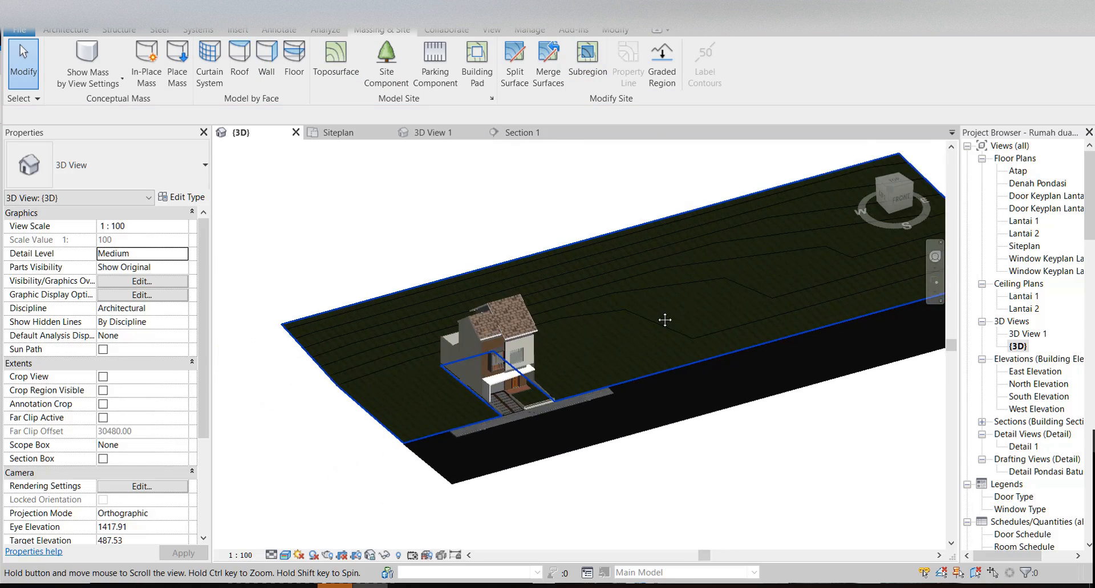
middle_drag(662, 327, 634, 330)
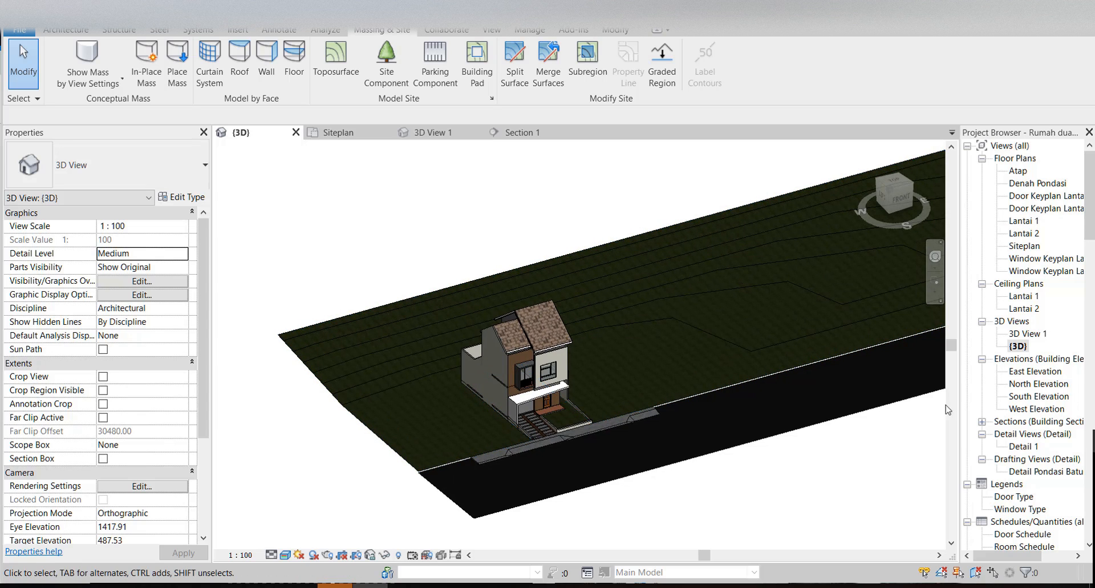
scroll(787, 409, down, 3)
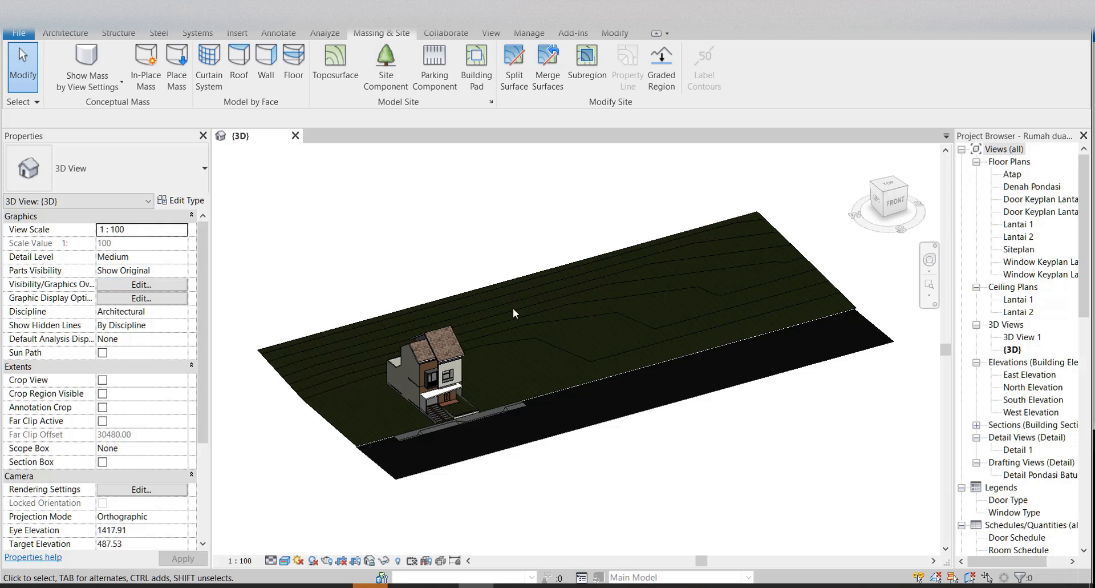
- Load the RPC Shrub and RPC Plant - Tropical families from the US Imperial Planting library for use as site components
drag(1084, 293, 1084, 521)
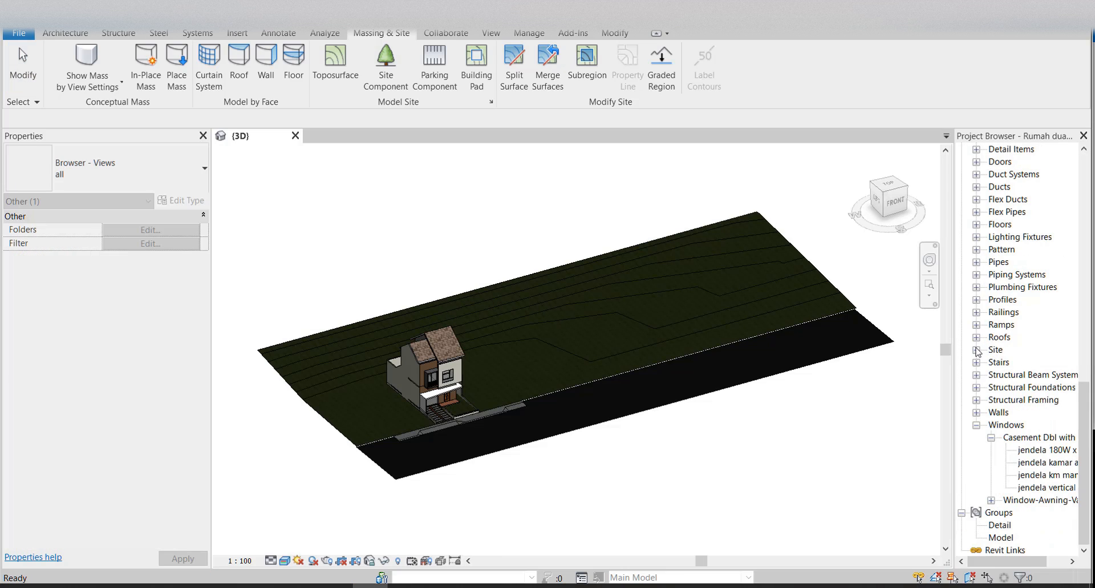
click(977, 350)
click(977, 350)
click(400, 78)
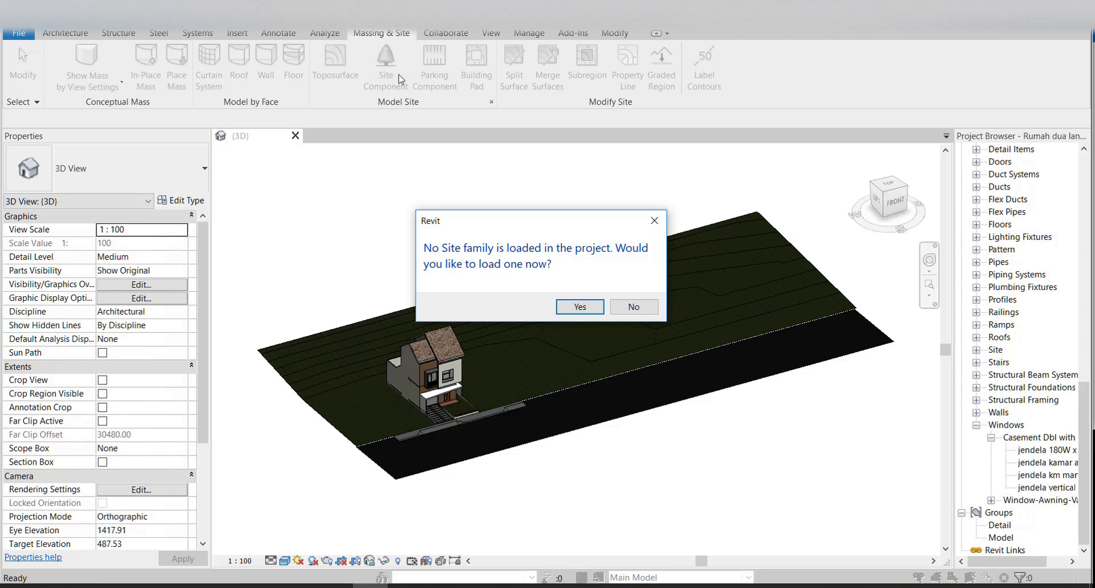
click(579, 306)
drag(675, 239, 671, 307)
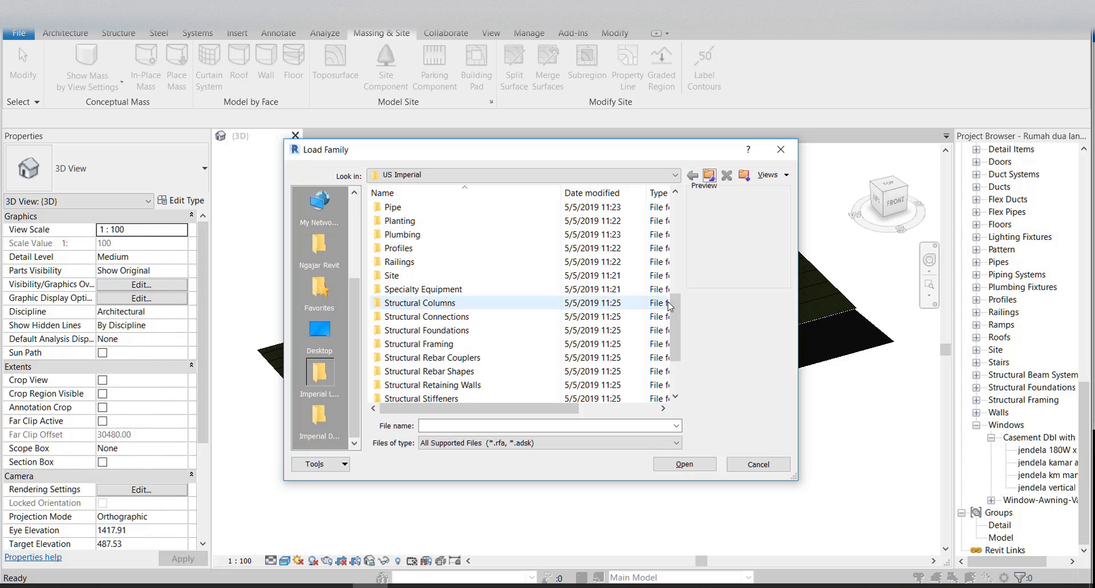
double_click(414, 222)
click(411, 220)
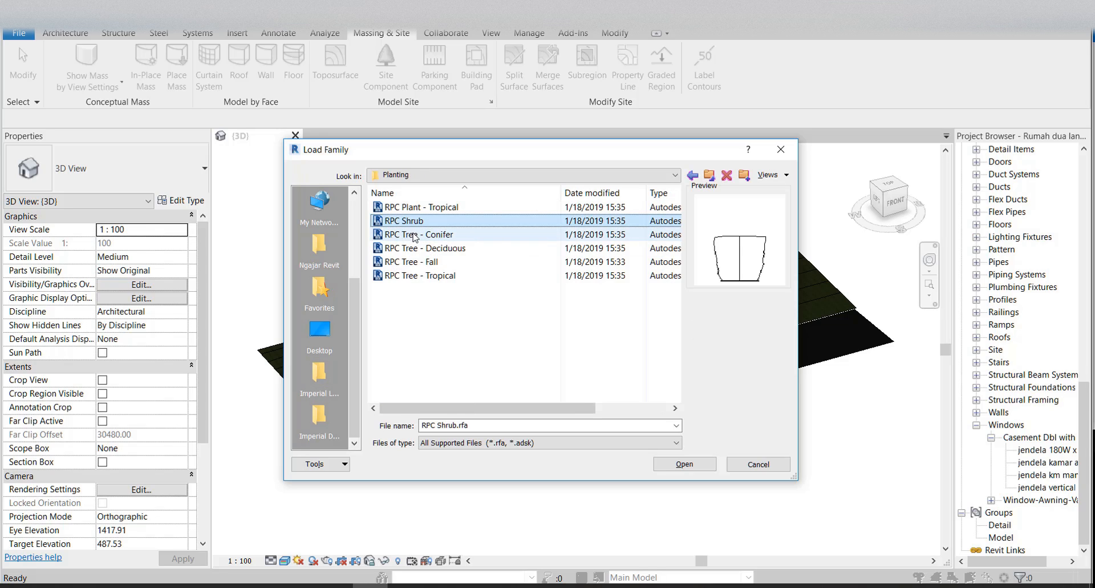
click(437, 207)
click(686, 464)
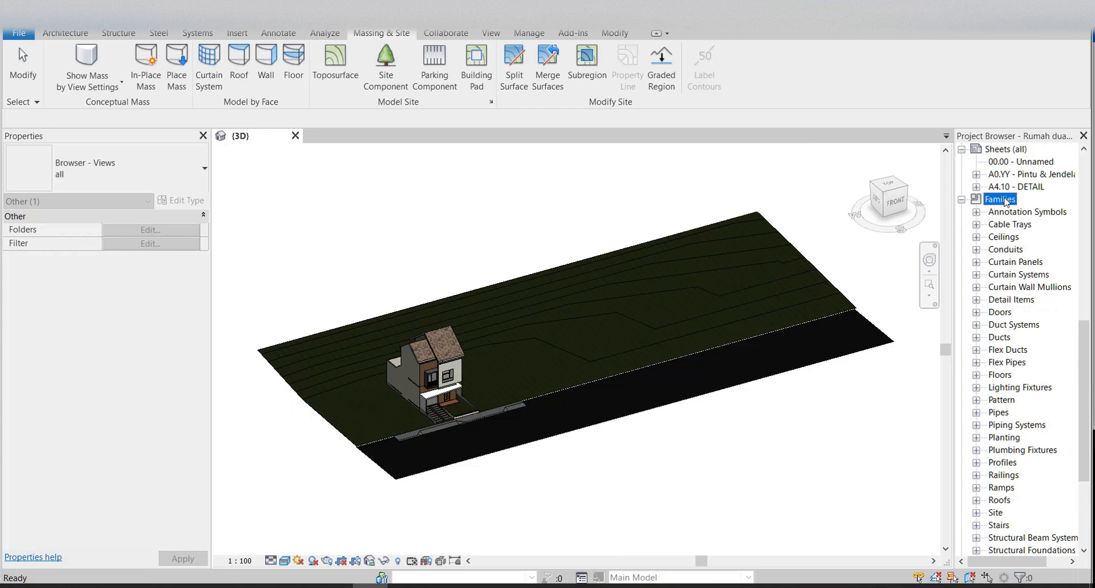
- Place a Honey Myrtle - 4.5' tropical plant on the grass beside the rear corner of the house in the {3D} view
scroll(1008, 342, down, 3)
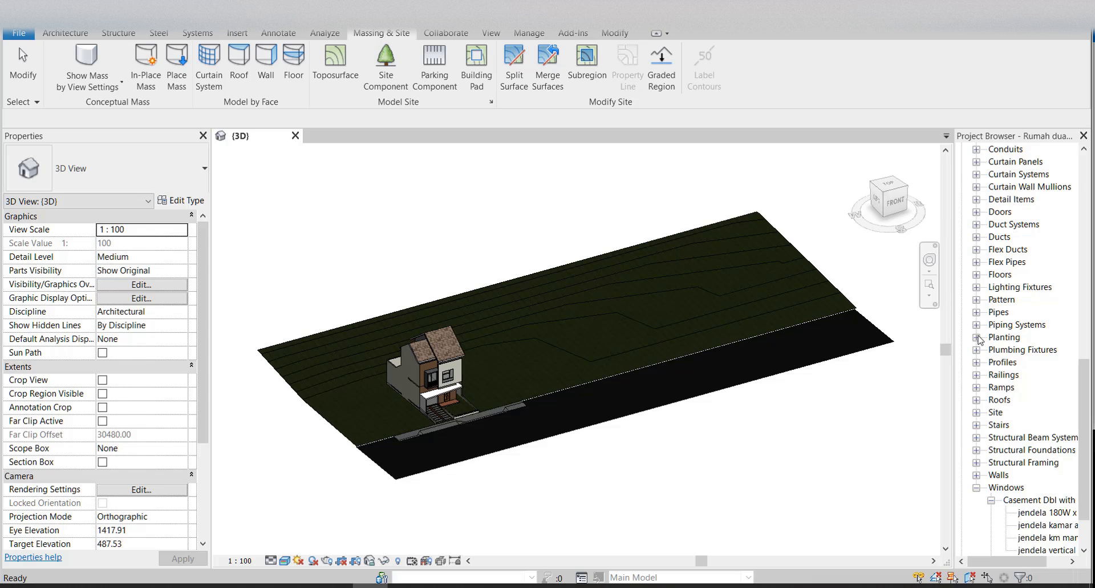
click(977, 337)
click(992, 349)
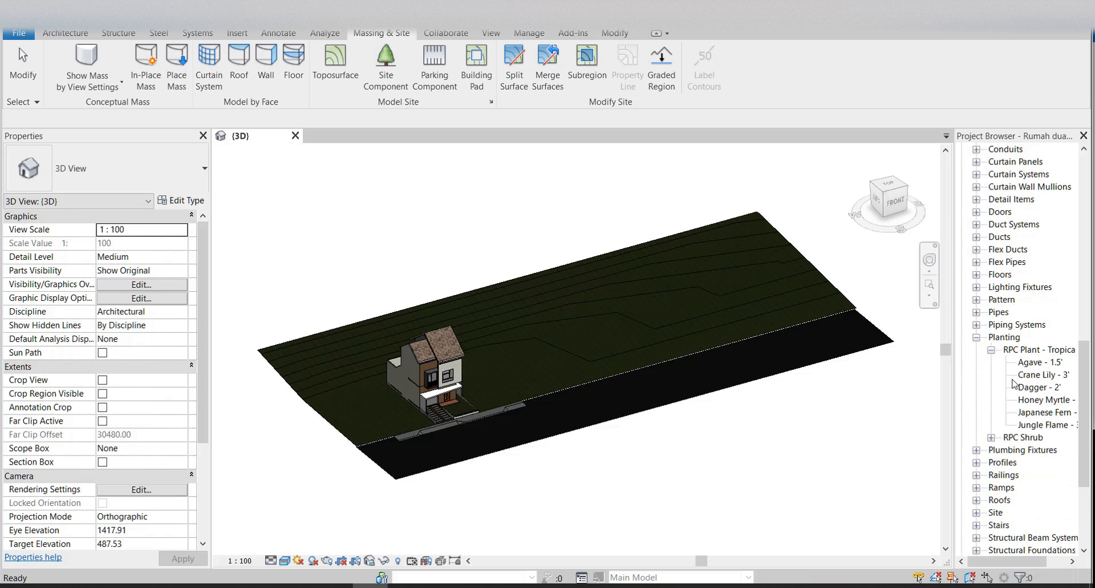
click(992, 437)
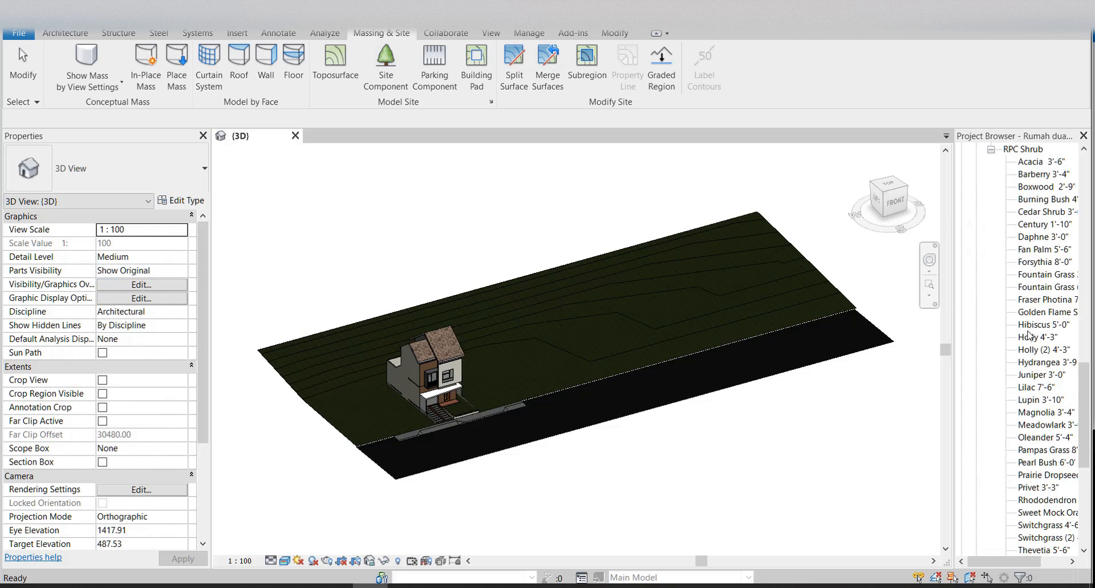
scroll(1029, 335, up, 4)
mouse_move(998, 560)
mouse_down()
mouse_move(1024, 561)
mouse_move(1002, 560)
mouse_up()
click(1027, 251)
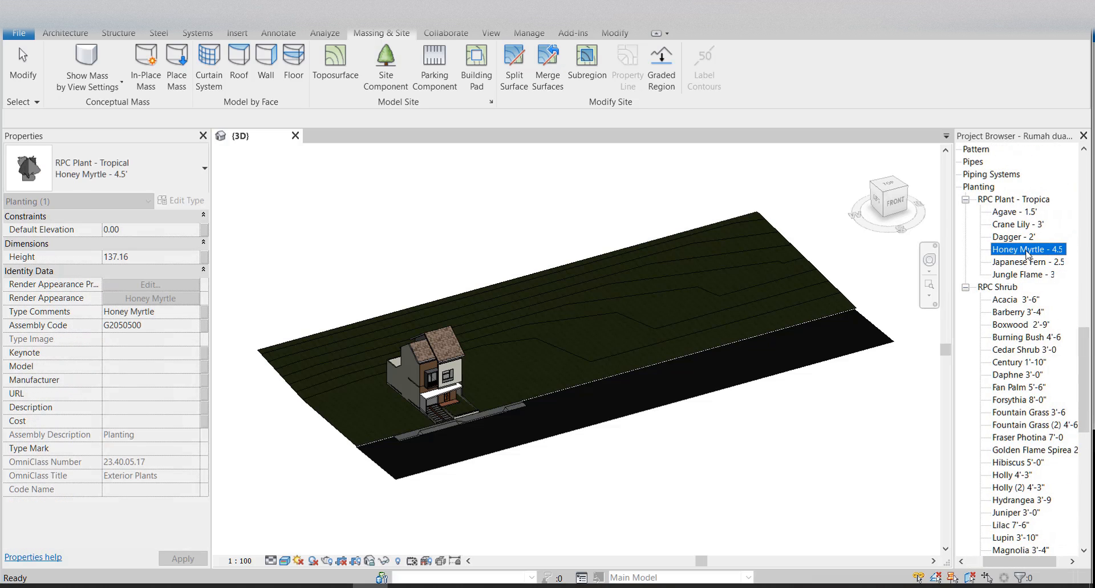
drag(1032, 261, 375, 379)
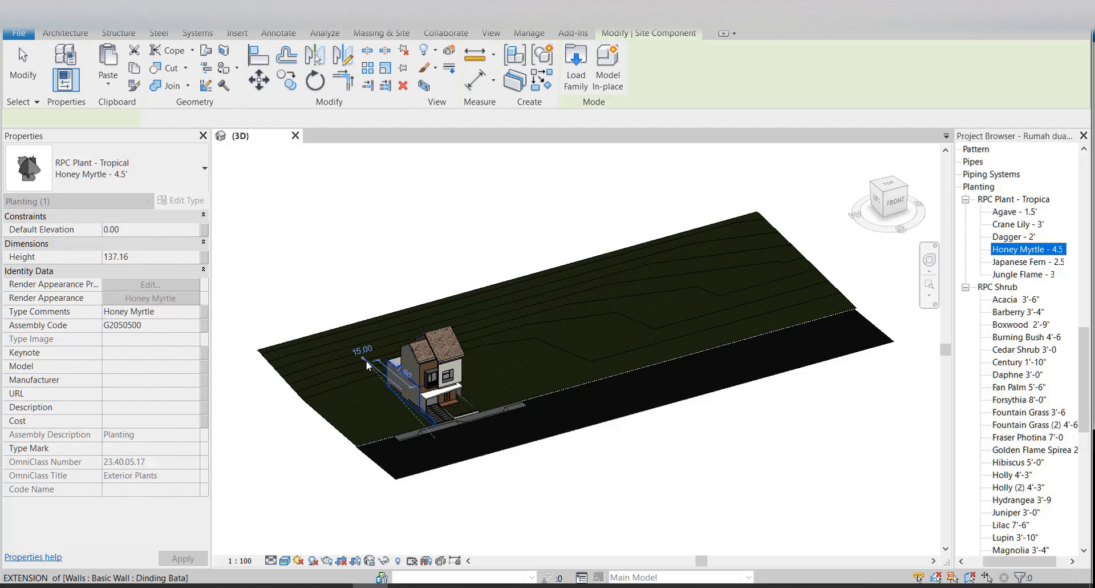
scroll(370, 366, up, 4)
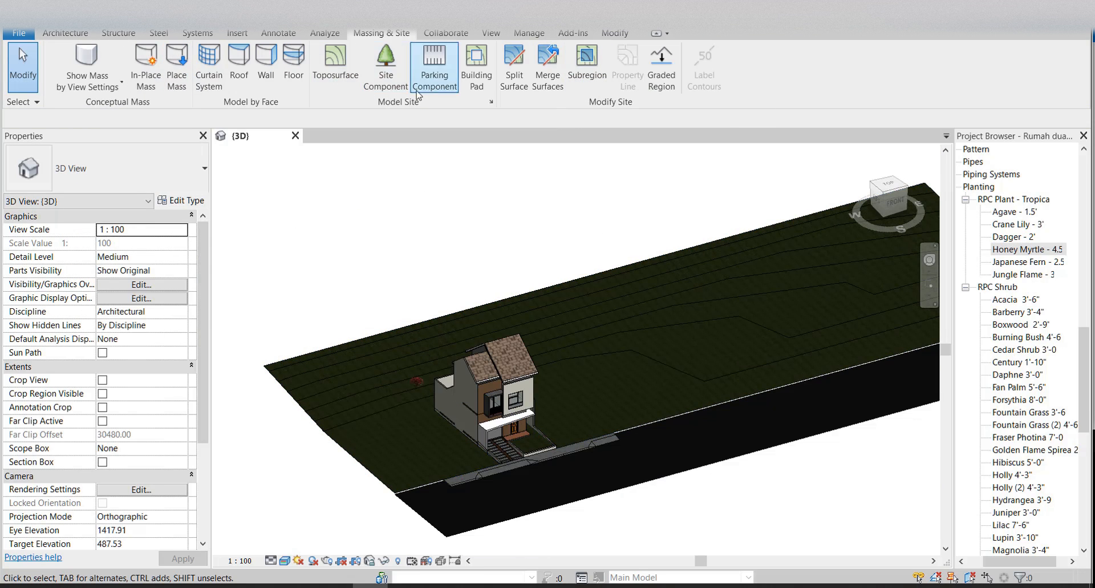
- Load the RPC Tree - Fall family from the Planting library for the Site Component command
click(386, 66)
click(576, 66)
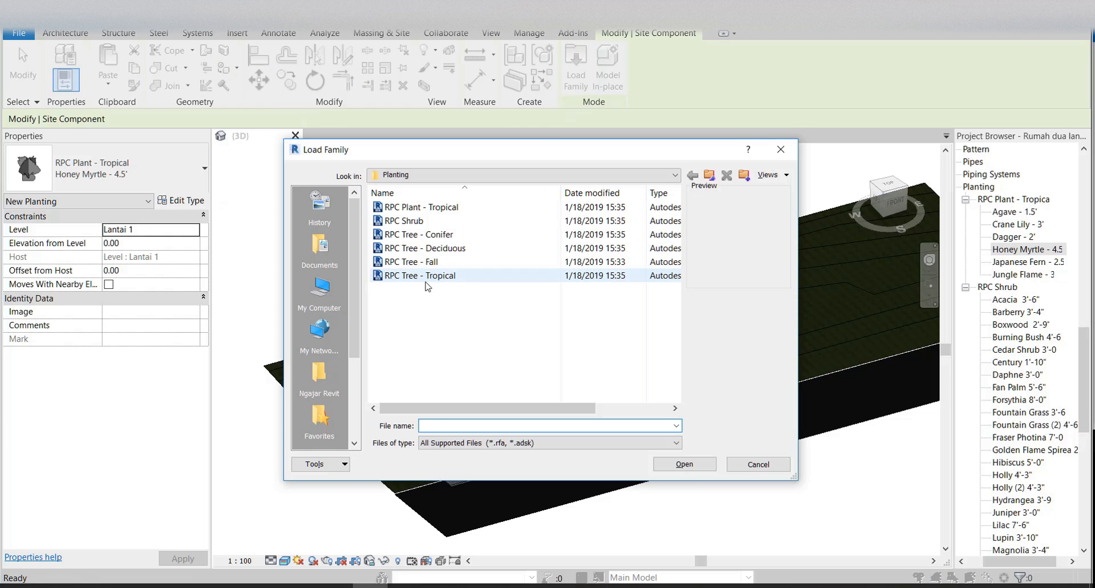
click(425, 249)
click(415, 263)
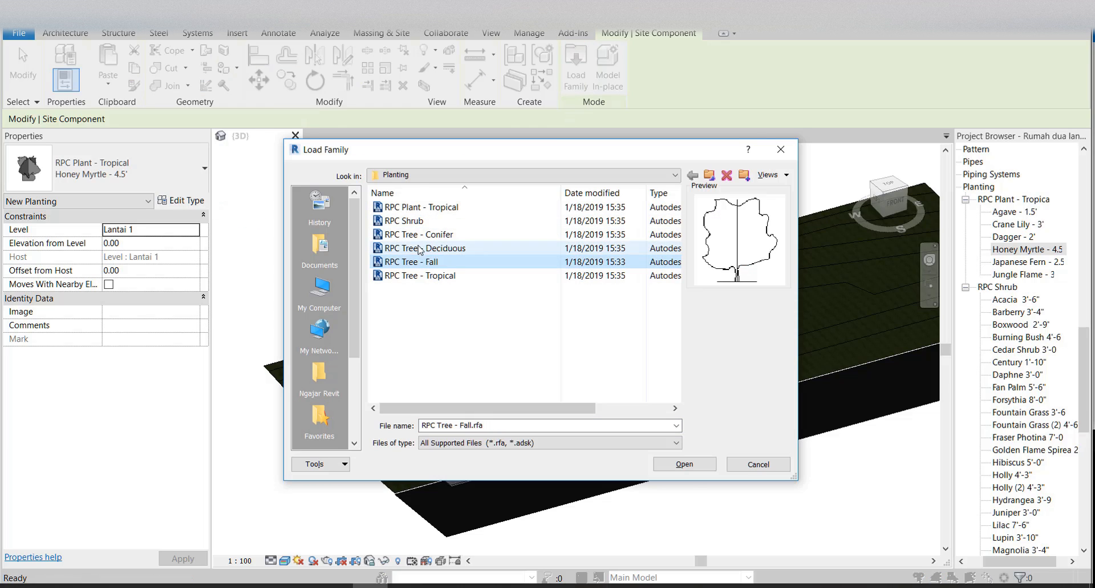
click(418, 247)
click(427, 221)
click(425, 276)
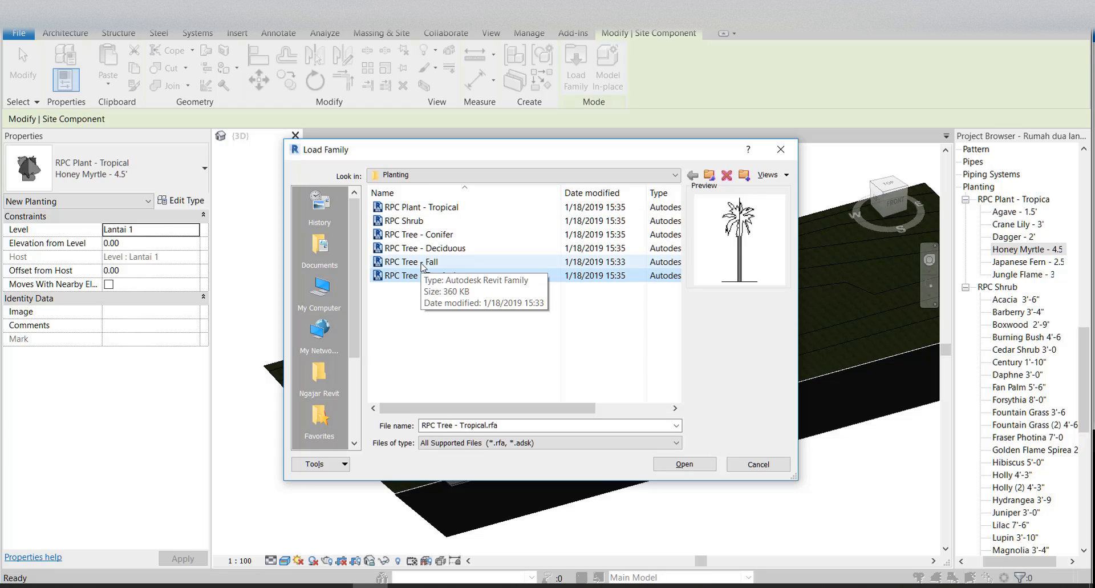
click(422, 264)
click(685, 463)
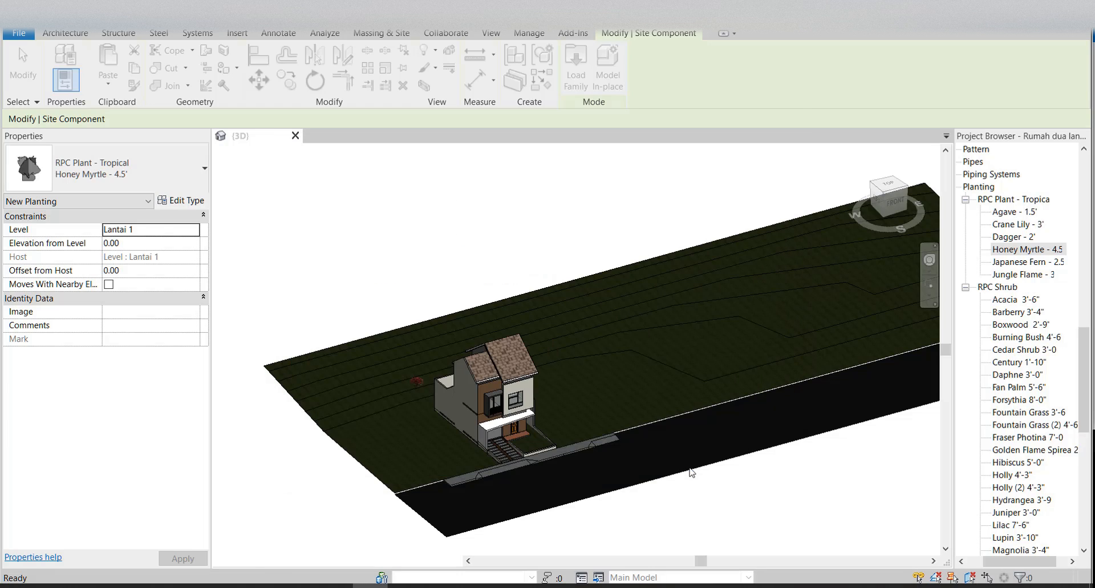
- Place a line of American Beech - 20' trees on the grass slope behind the house and check it in 3D View 1
scroll(424, 405, up, 4)
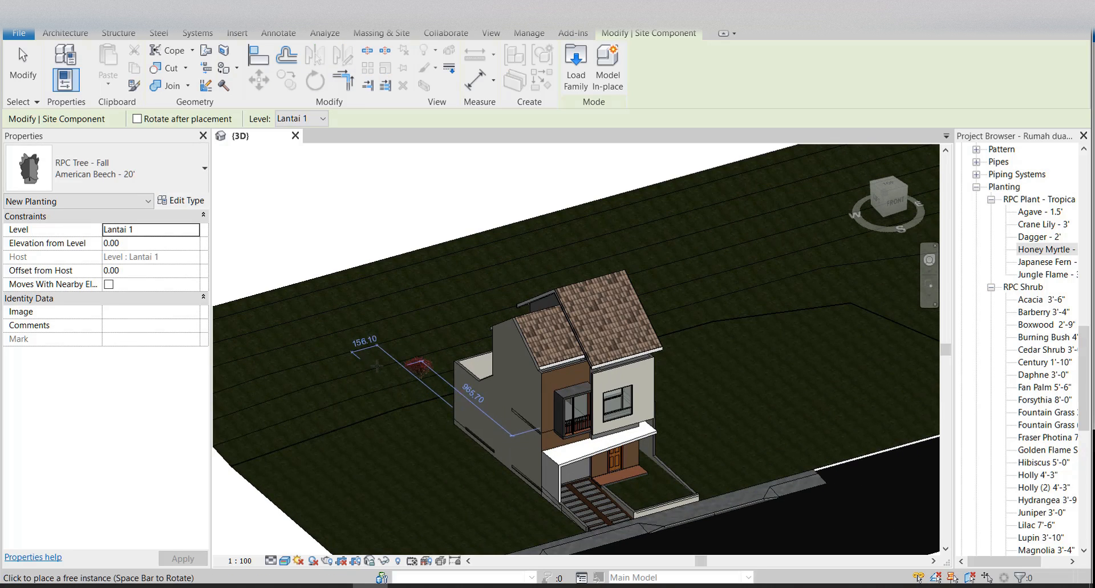
click(330, 374)
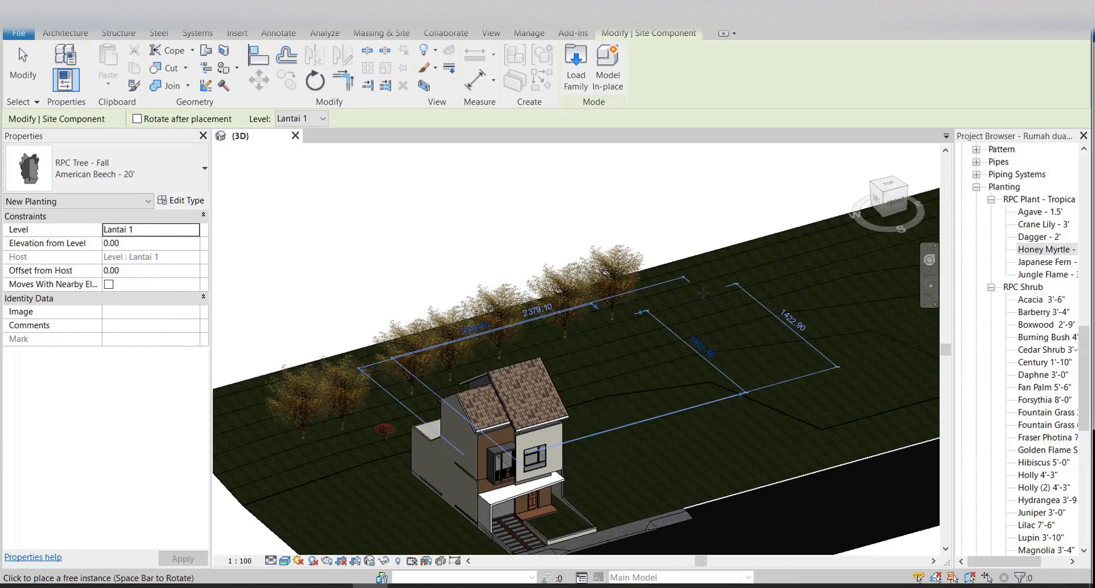
click(703, 292)
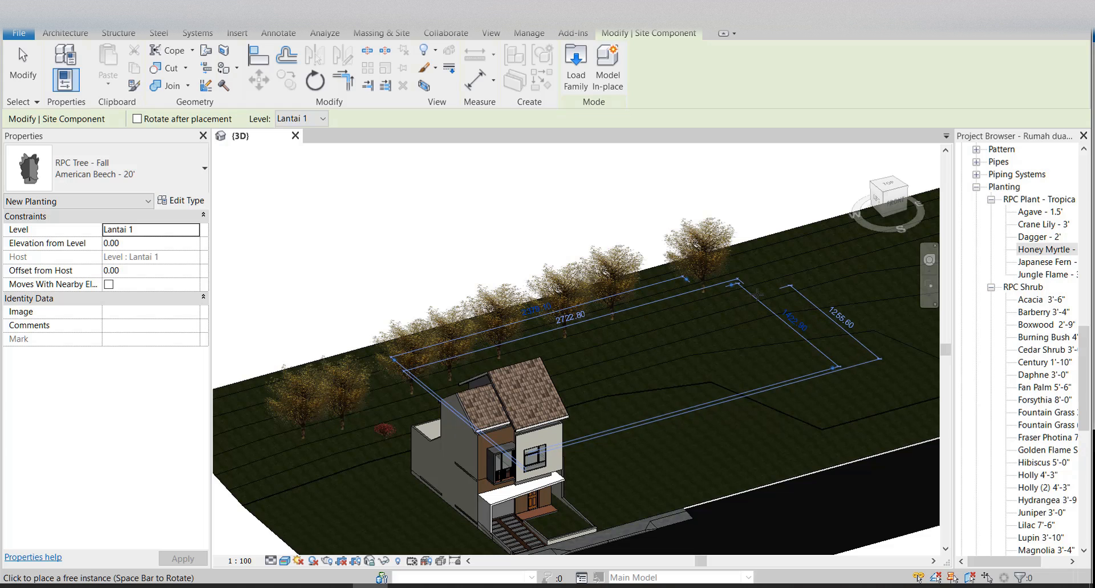
click(755, 282)
click(662, 299)
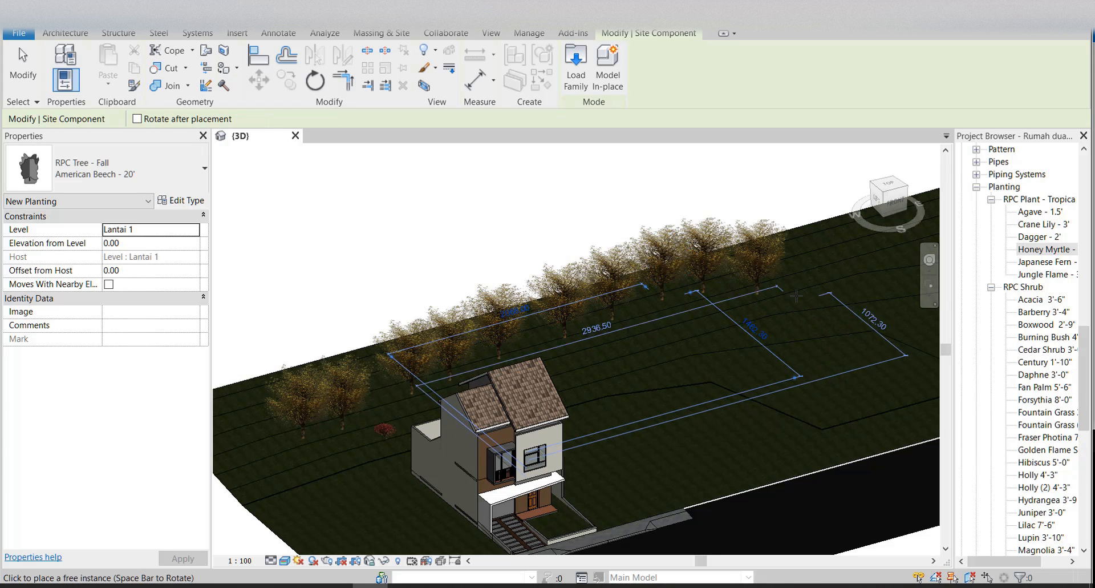
click(800, 287)
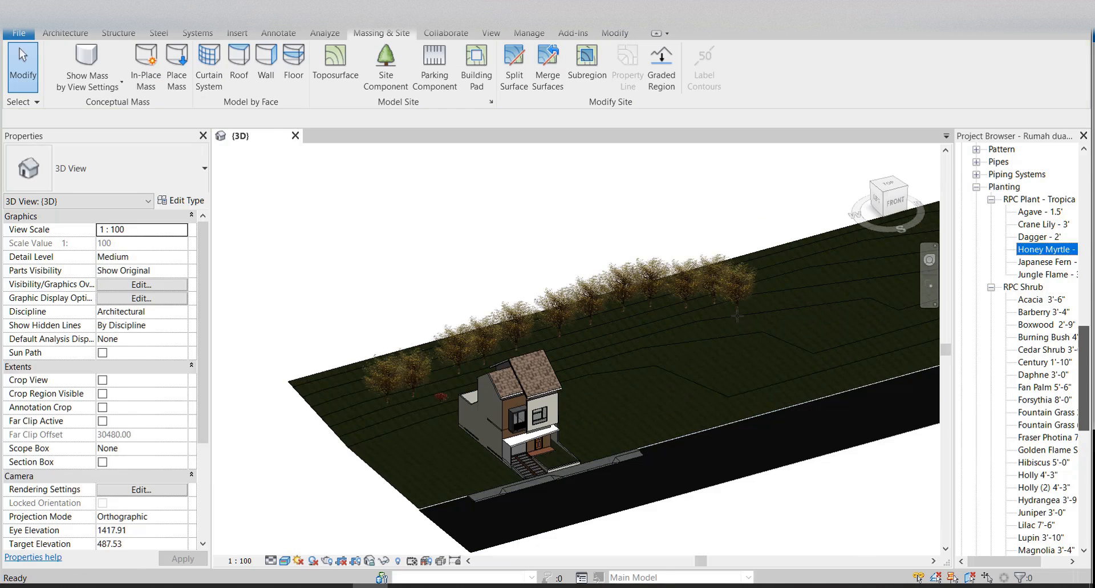
scroll(1027, 303, up, 10)
double_click(1024, 300)
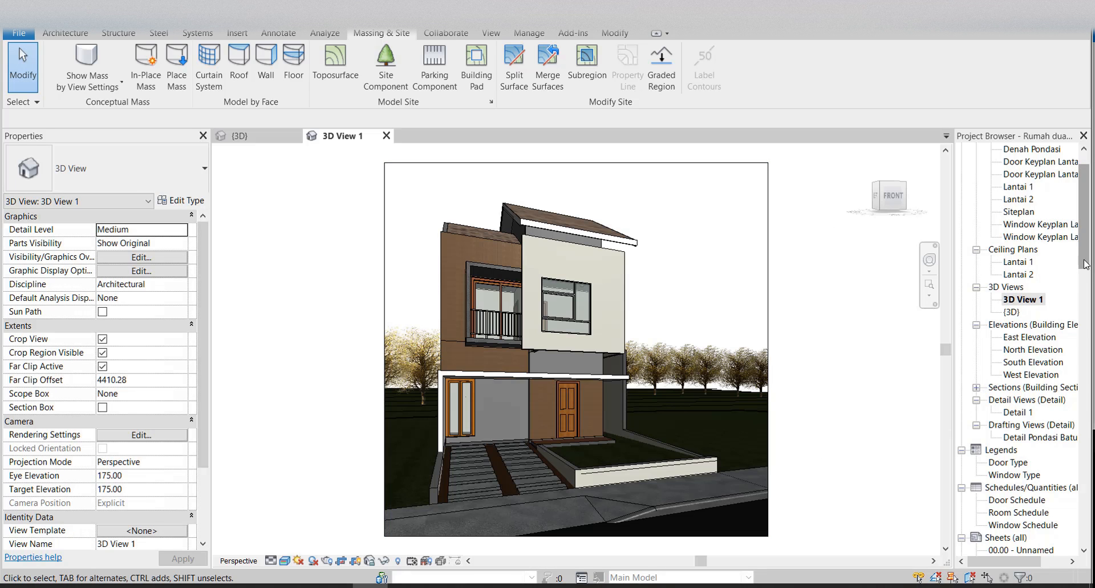
- Move the scattered beech trees in the Siteplan view into one closely spaced row behind the house
scroll(1024, 183, up, 1)
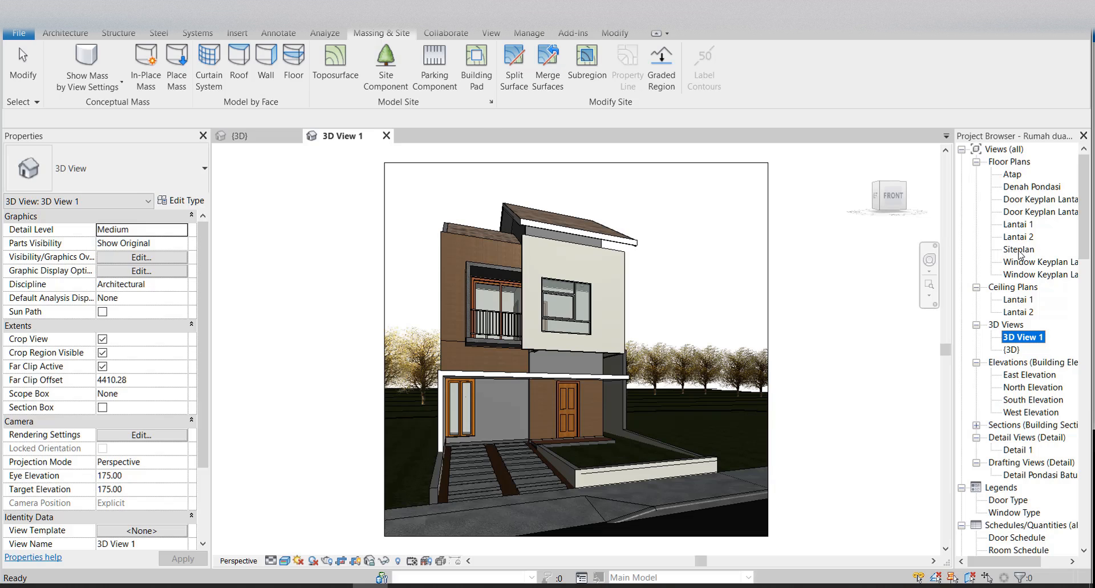
double_click(1019, 250)
click(494, 245)
drag(495, 245, 503, 271)
click(600, 233)
drag(601, 233, 574, 272)
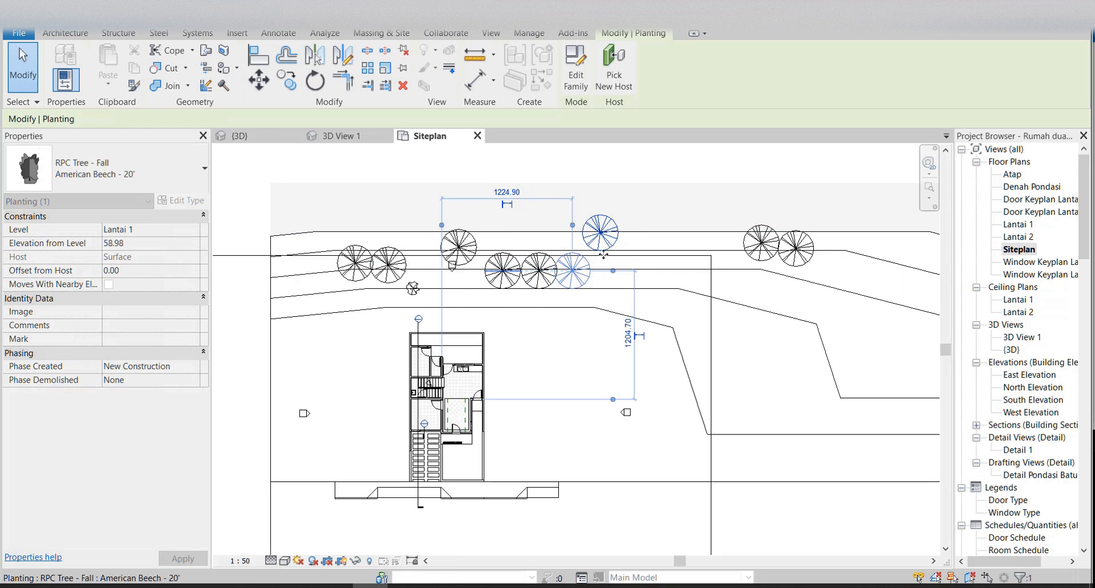
click(763, 243)
drag(763, 243, 613, 278)
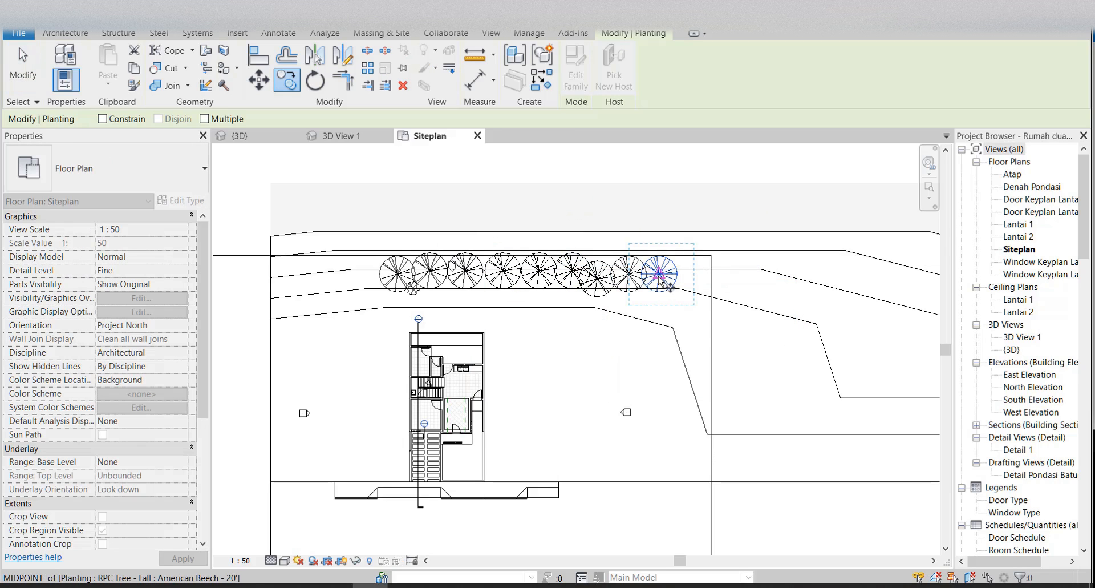
- Copy beech trees to extend the row at both ends, and check the background in 3D View 1
click(696, 278)
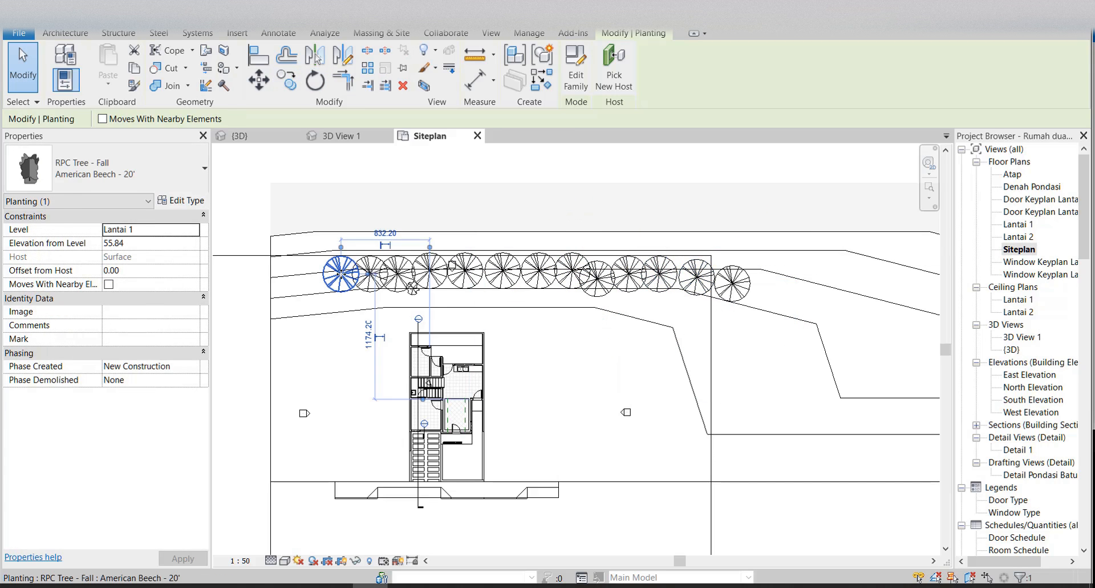
key(Escape)
double_click(1013, 350)
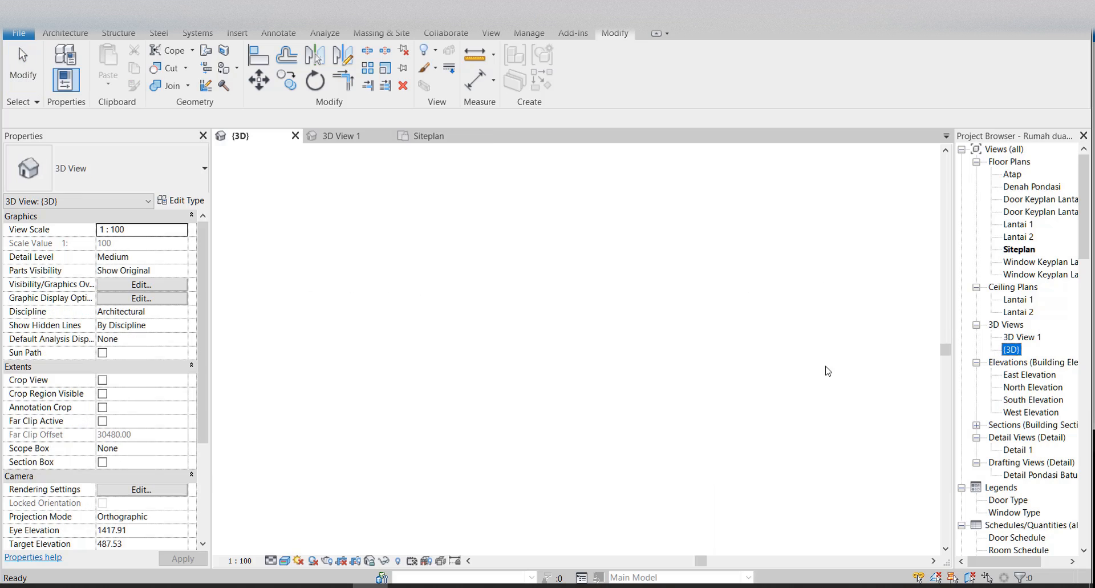
double_click(1032, 339)
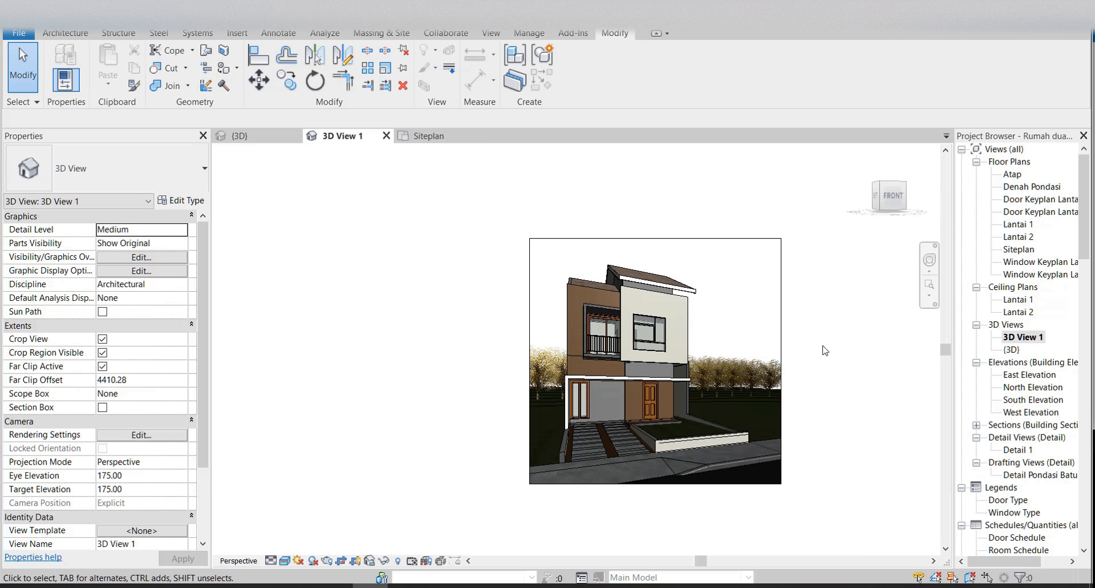
- Reopen the Siteplan view and load the RPC Male and RPC Female families from the Entourage library as site components
click(1027, 249)
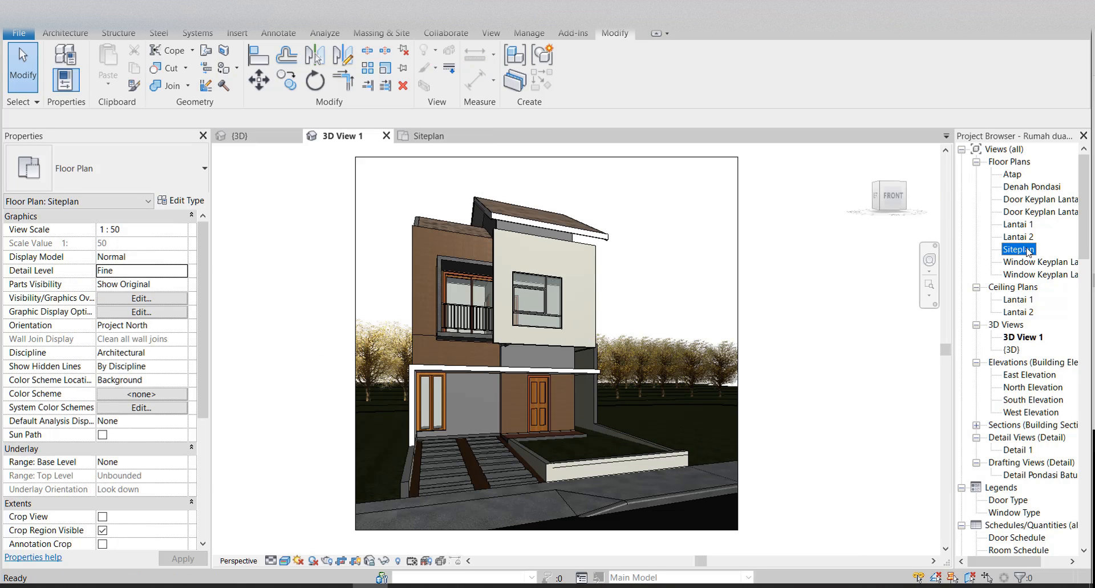
double_click(1027, 250)
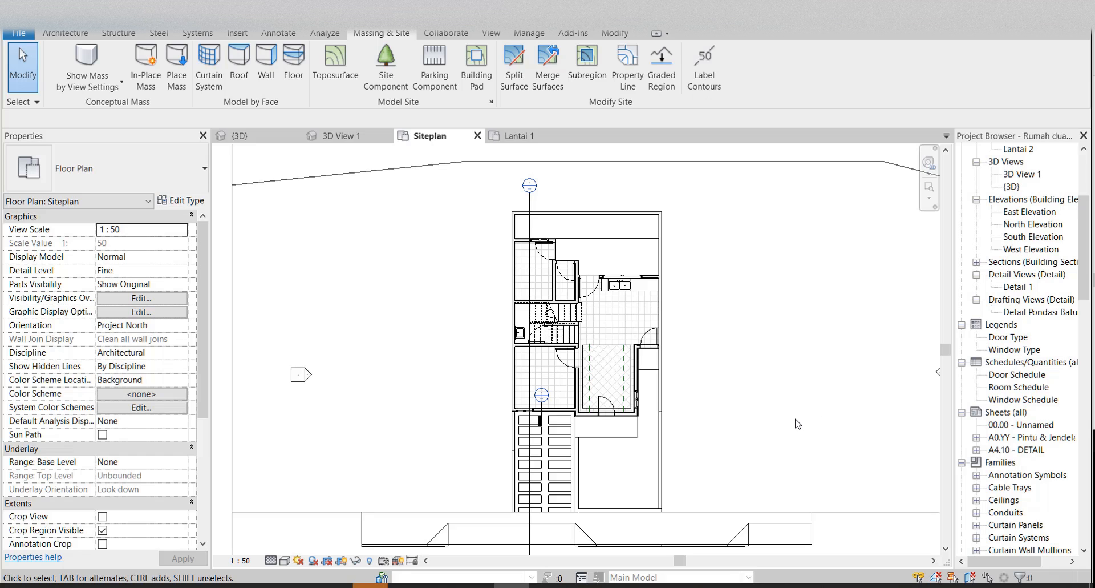
scroll(1013, 341, down, 2)
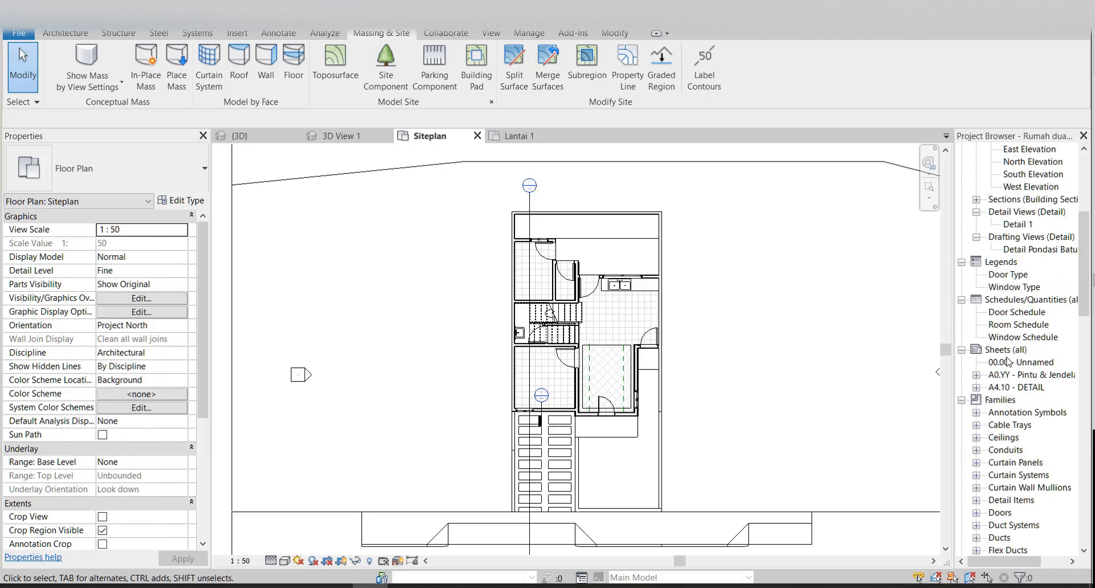
scroll(1070, 316, down, 7)
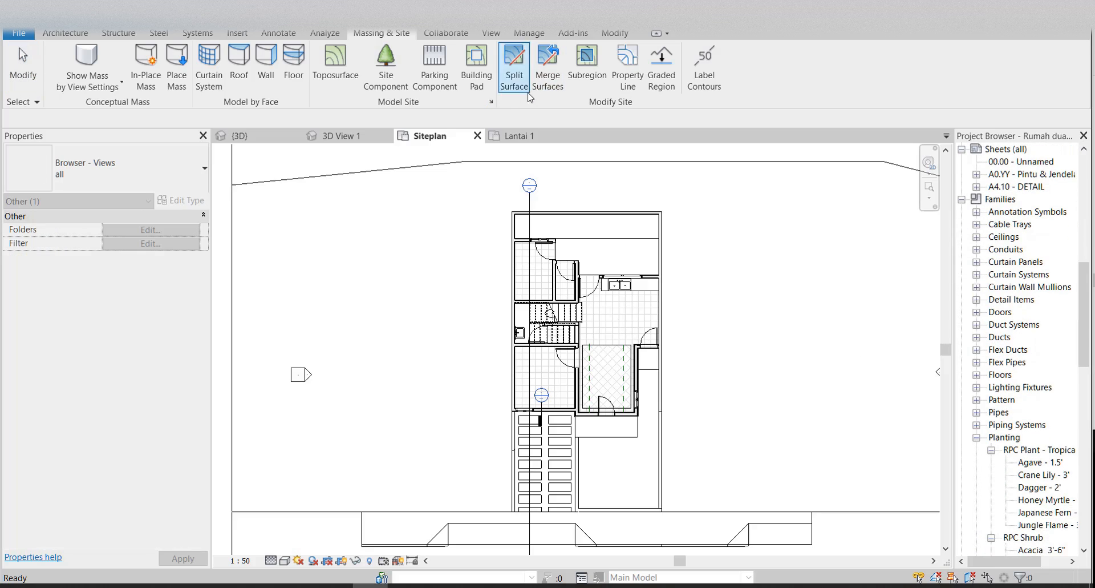
click(388, 71)
click(576, 77)
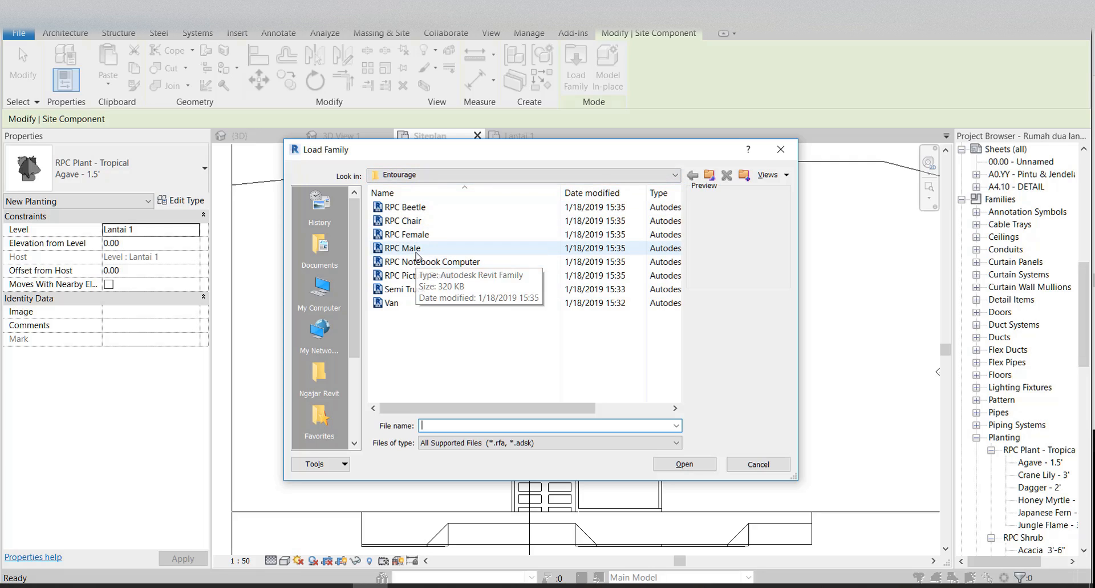
click(403, 248)
ctrl+click(406, 234)
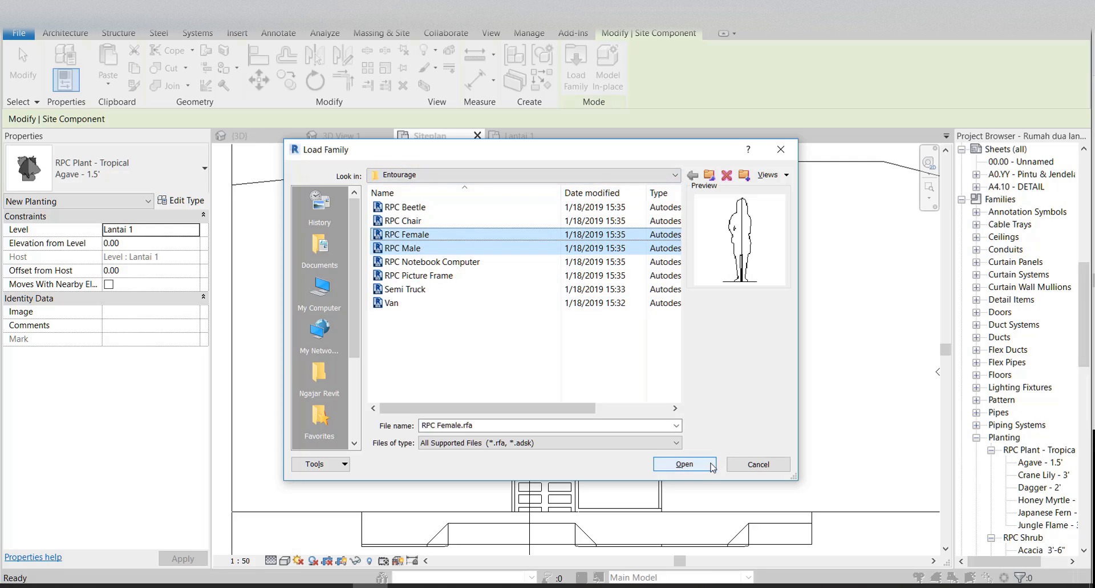
click(684, 462)
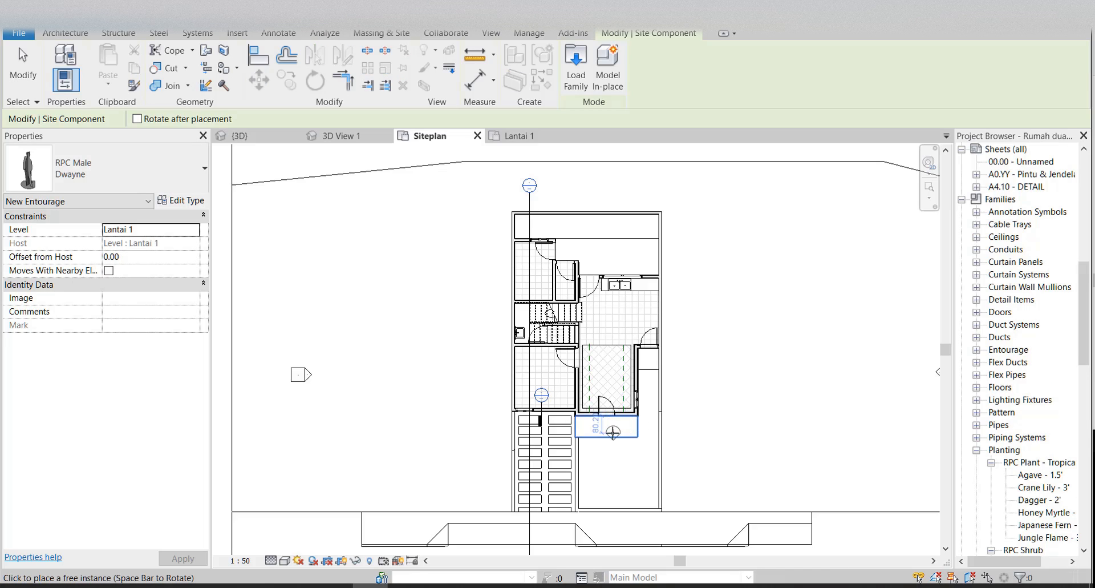
- Place an RPC Male figure on the terrace just outside the front door in the Siteplan view
scroll(613, 431, up, 2)
middle_drag(613, 431, 611, 331)
click(597, 323)
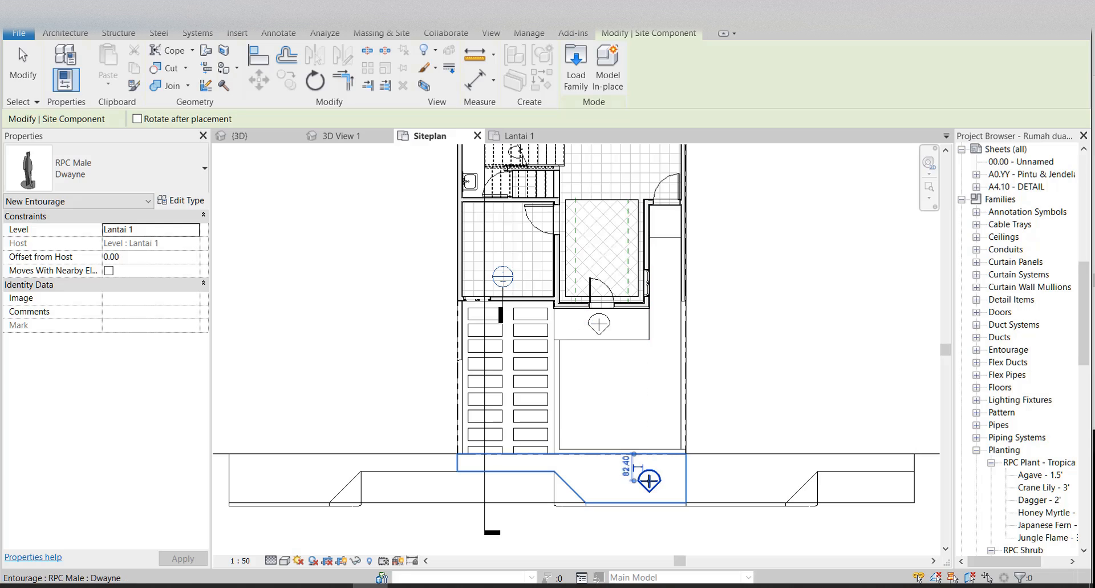
- Rotate the RPC Male figure on the terrace in front of the door clockwise so it faces diagonally toward the driveway and street
key(Escape)
click(599, 324)
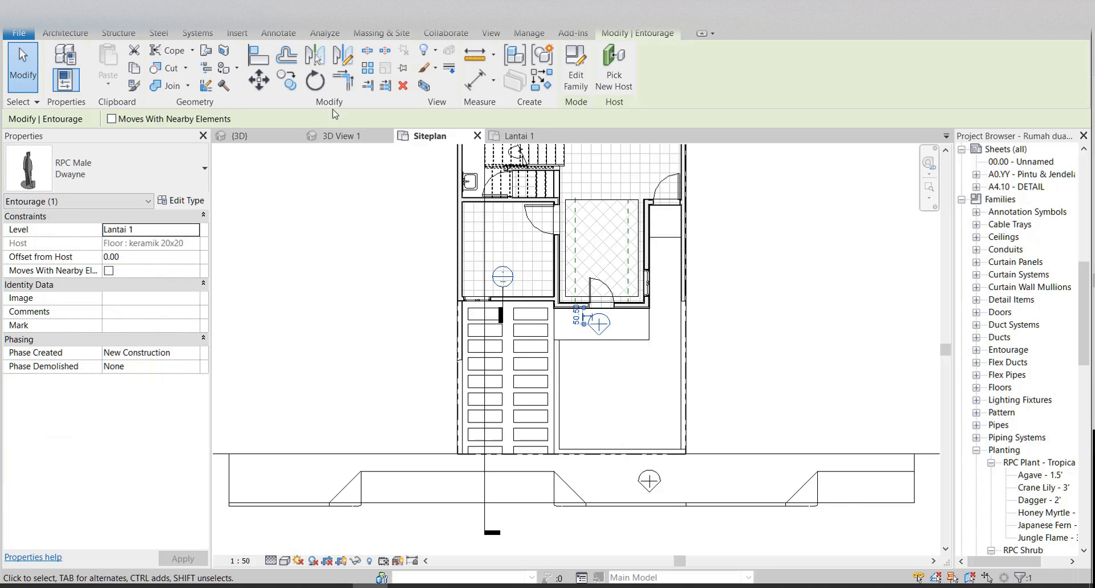
key(r)
key(o)
click(599, 411)
click(519, 397)
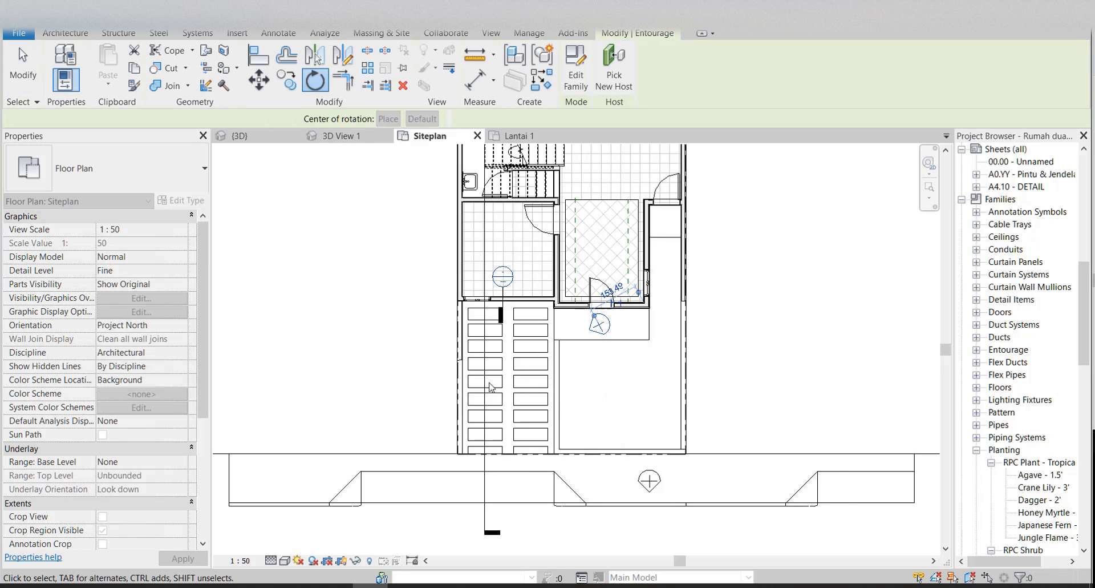
- Rotate the RPC Male figure on the sidewalk a quarter turn clockwise so it faces along the sidewalk toward the driveway side
key(Escape)
click(644, 476)
key(r)
key(o)
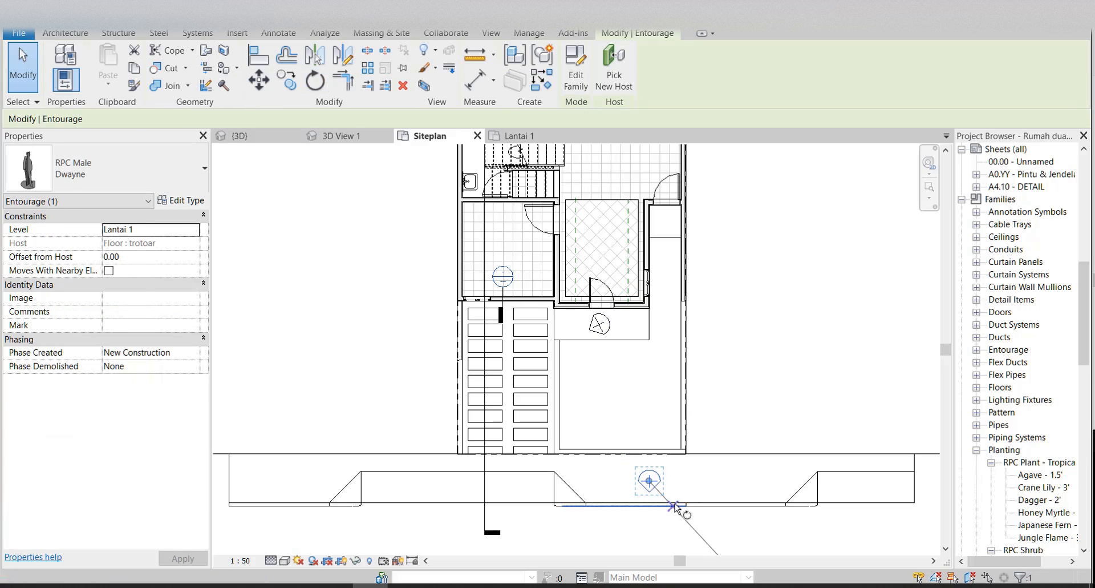
click(648, 533)
click(561, 481)
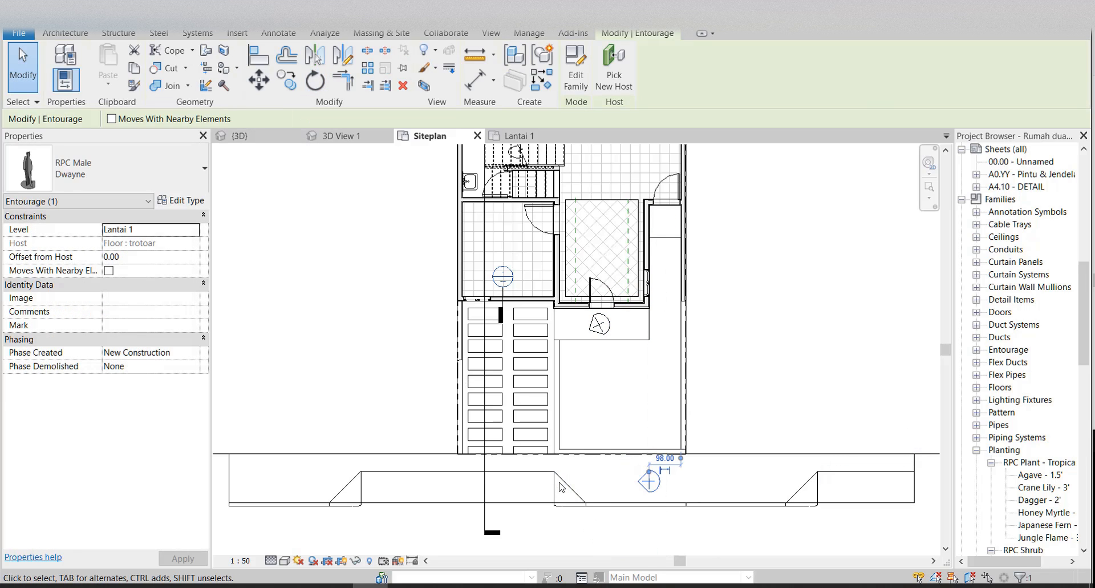
key(Escape)
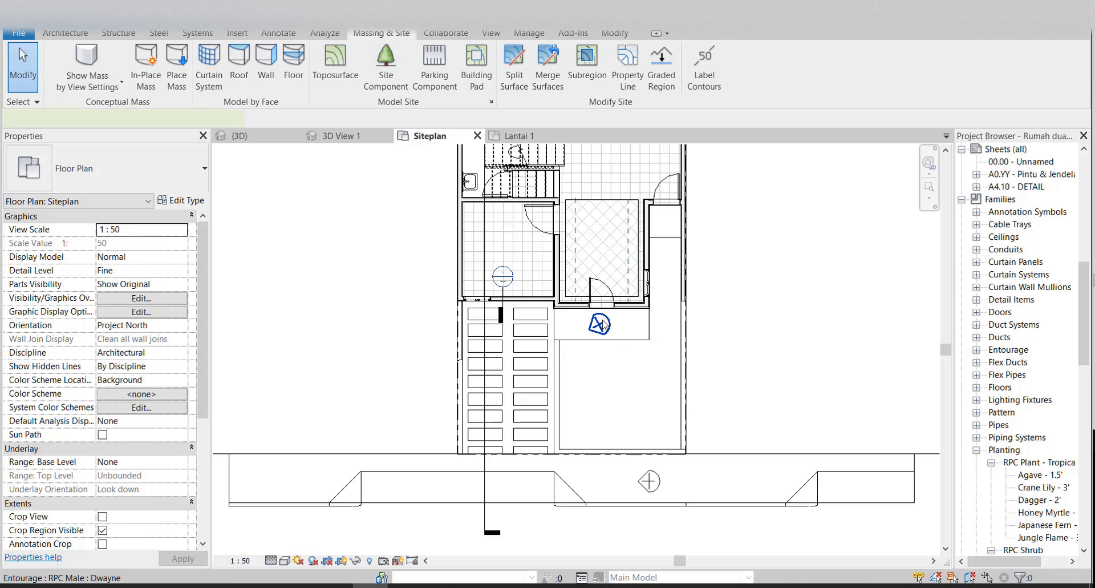
- Change the figure on the terrace to the RPC Female type Lisa
click(603, 320)
scroll(602, 320, up, 1)
middle_drag(602, 320, 598, 356)
click(182, 174)
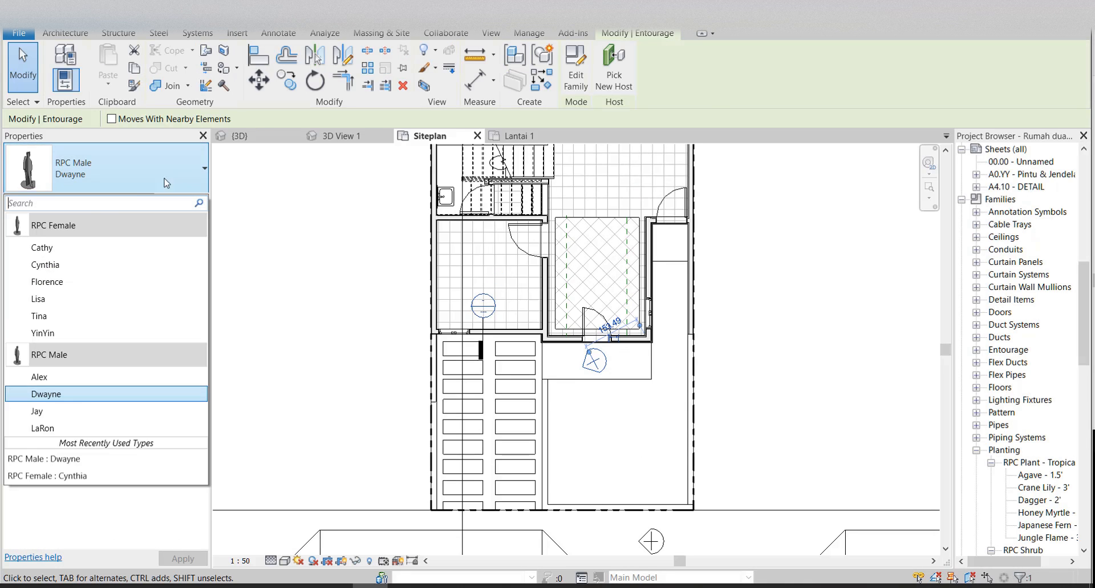
click(85, 299)
middle_drag(695, 460, 700, 425)
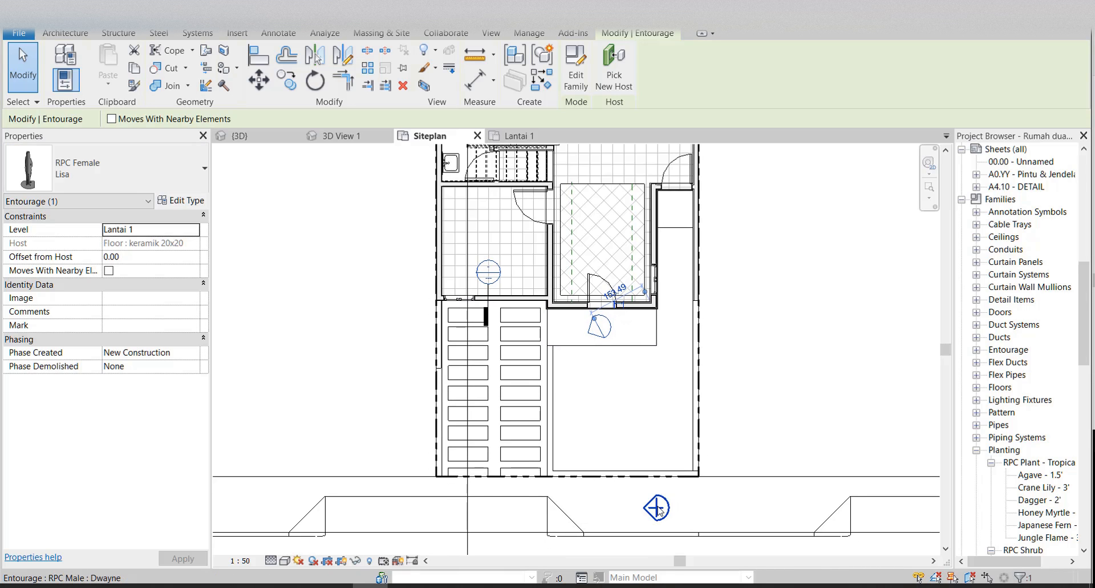
click(657, 507)
click(782, 367)
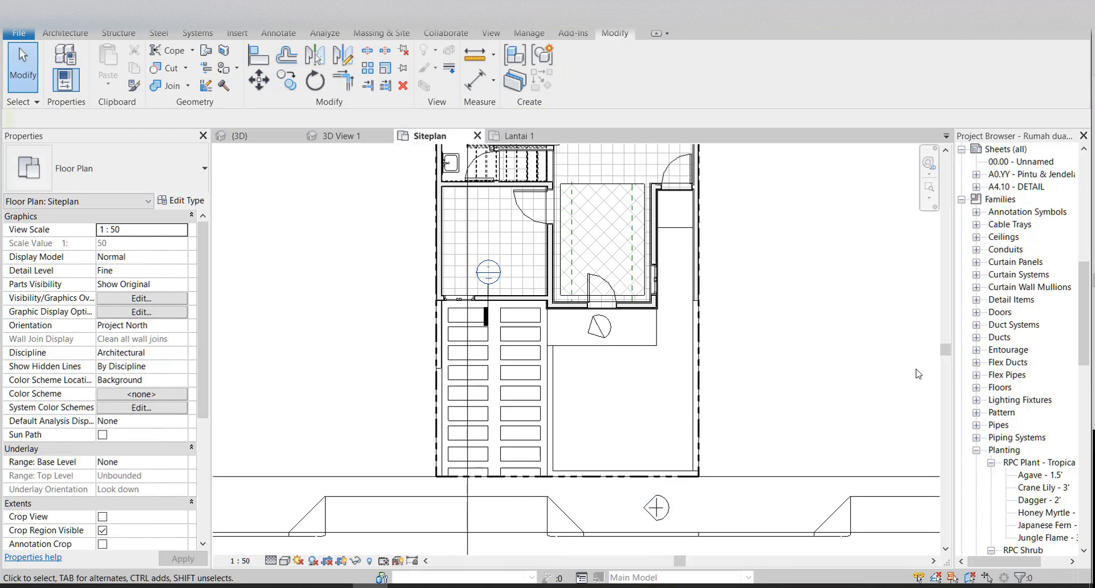
- Open 3D View 1 to check the people placed in front of the house
drag(1085, 293, 1084, 181)
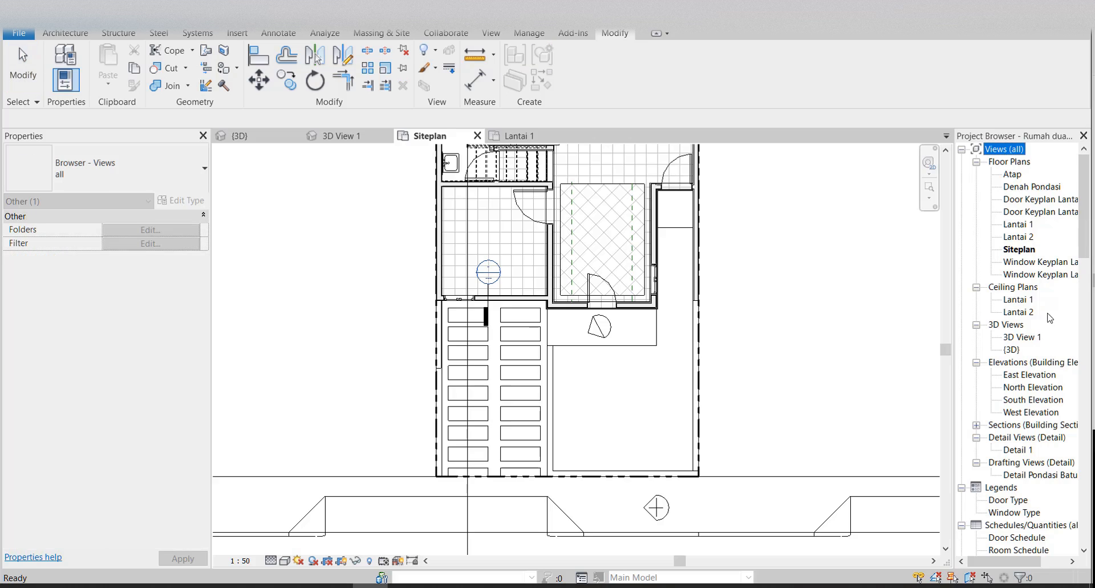
double_click(1021, 337)
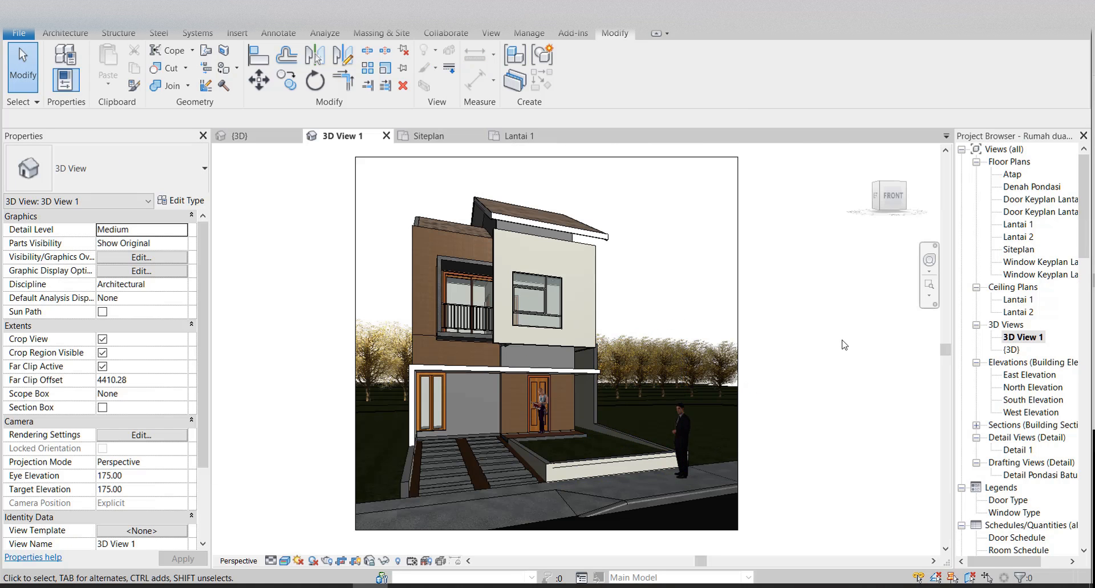
right_click(812, 395)
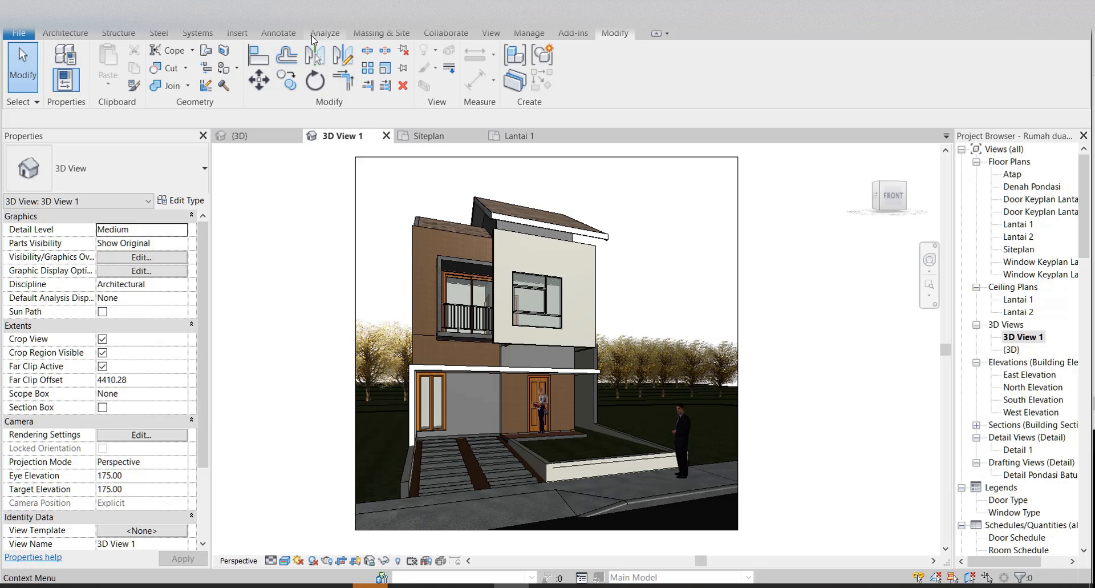
- Load the BMW_M3_2008_8037 car family from the cars folder into the project
click(236, 33)
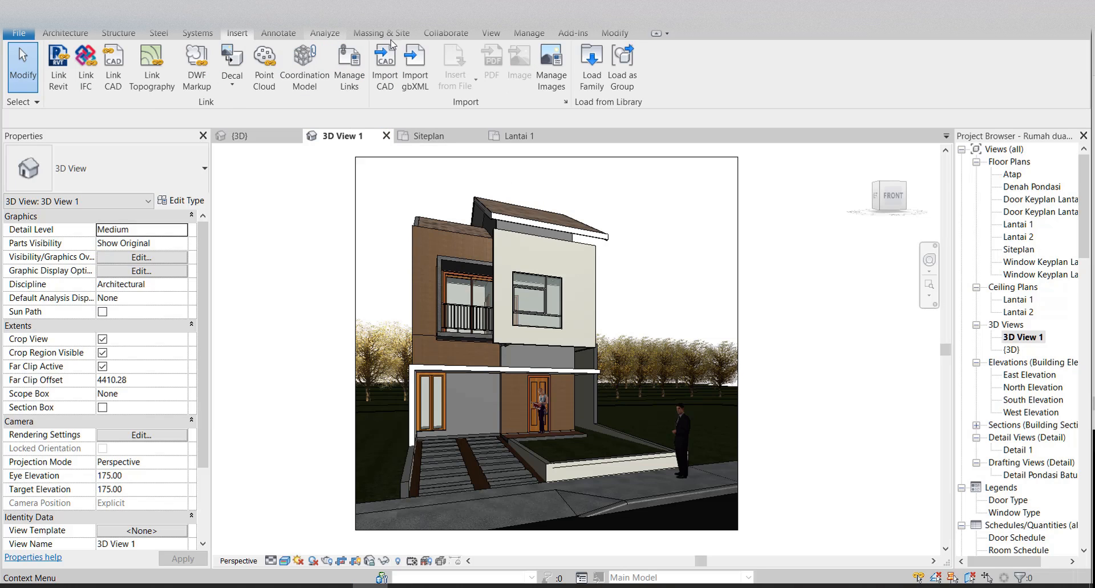
click(591, 73)
double_click(409, 207)
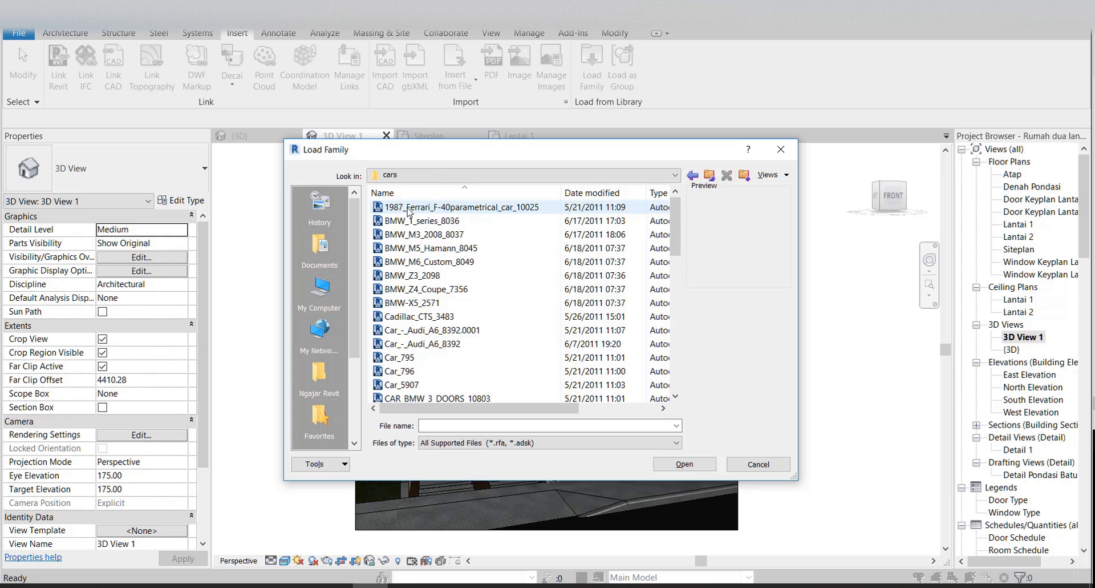
click(459, 238)
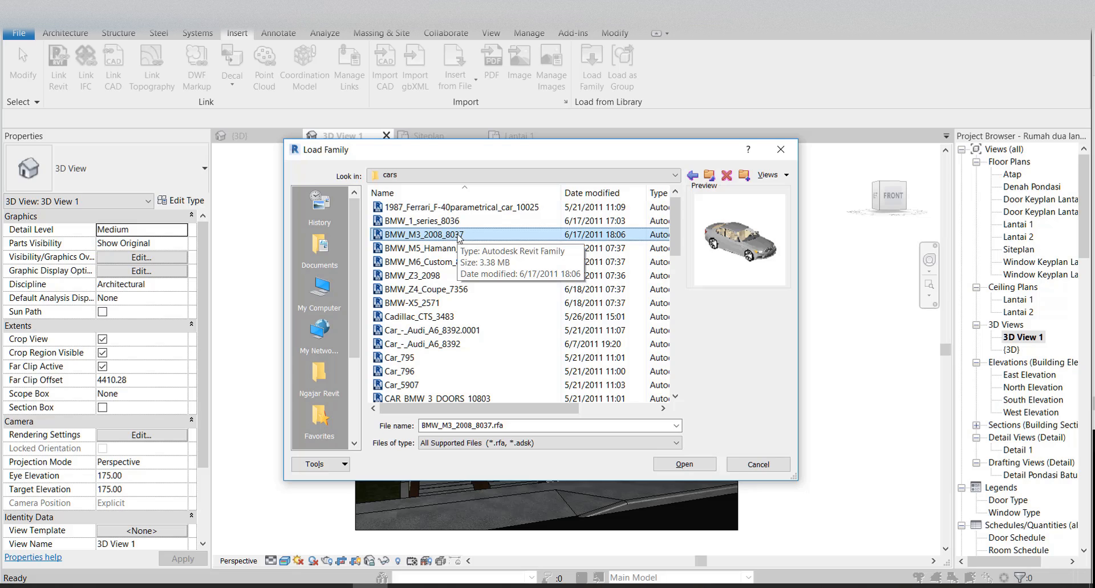
click(690, 467)
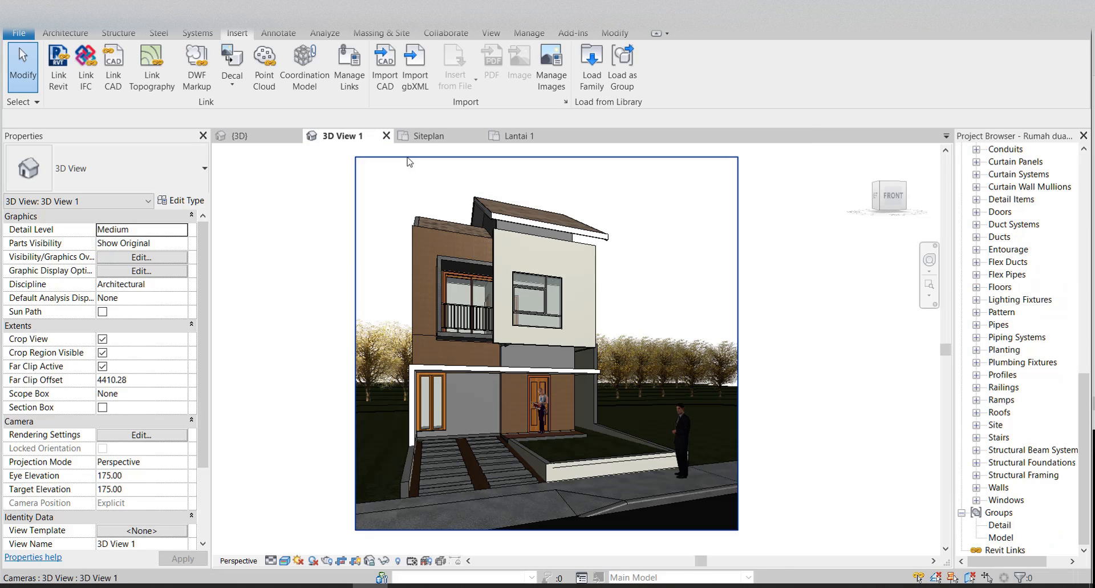
- Place the BMW_M3_2008_8037 site component on the driveway pavers in the Siteplan view, in line with the driveway
click(429, 135)
middle_drag(634, 380, 657, 387)
scroll(1005, 302, up, 5)
click(1005, 302)
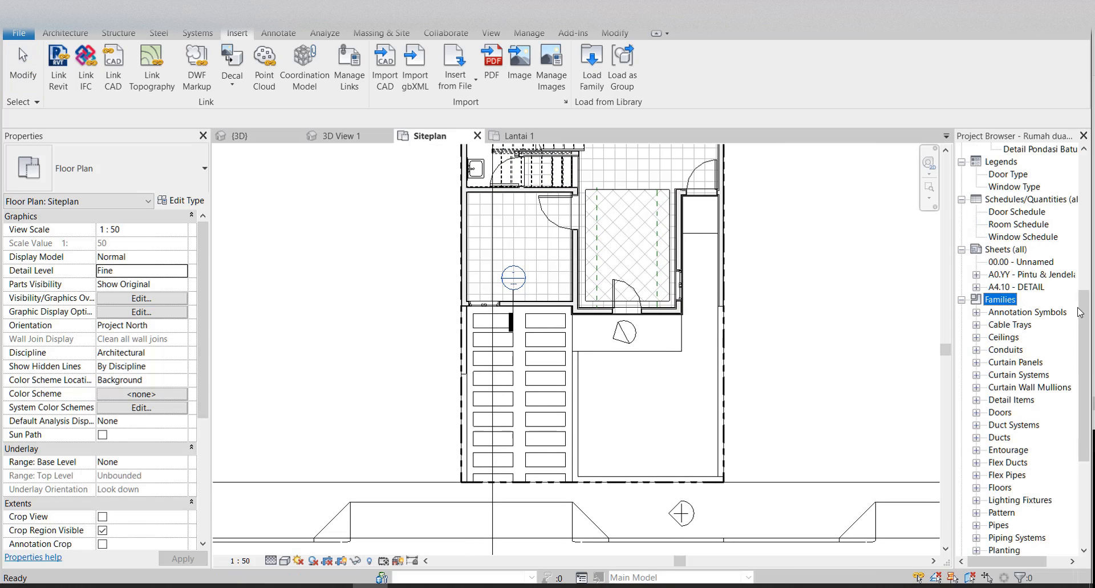
drag(1085, 313, 1084, 394)
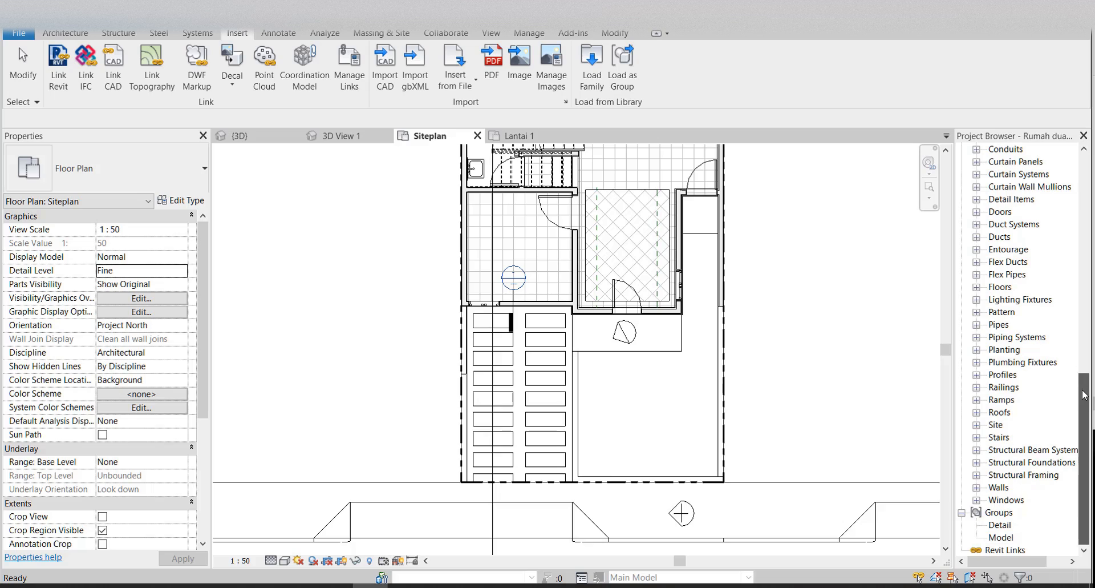
click(977, 425)
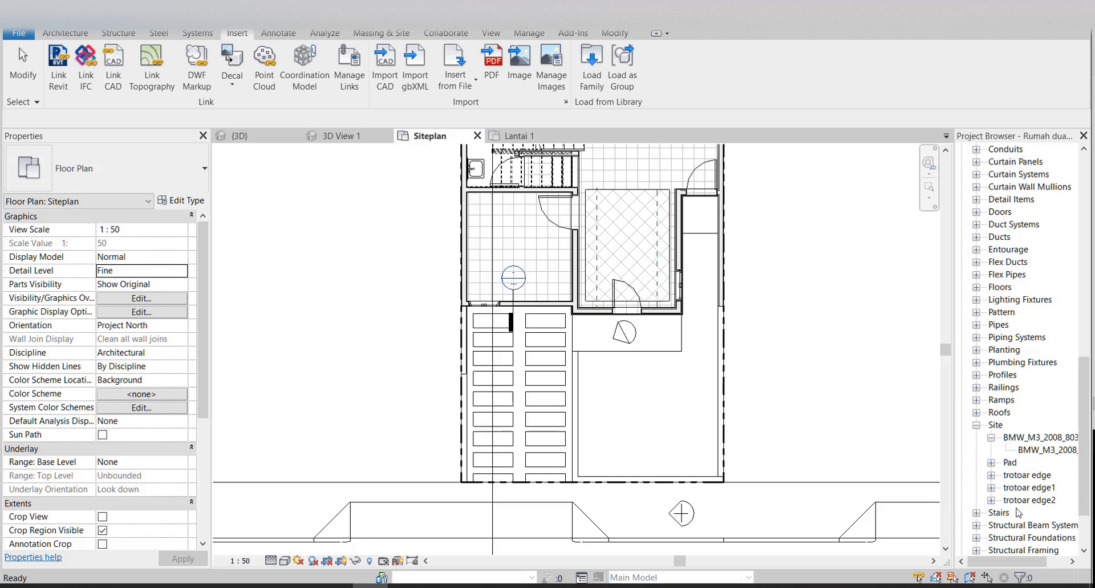
drag(1027, 565, 1041, 565)
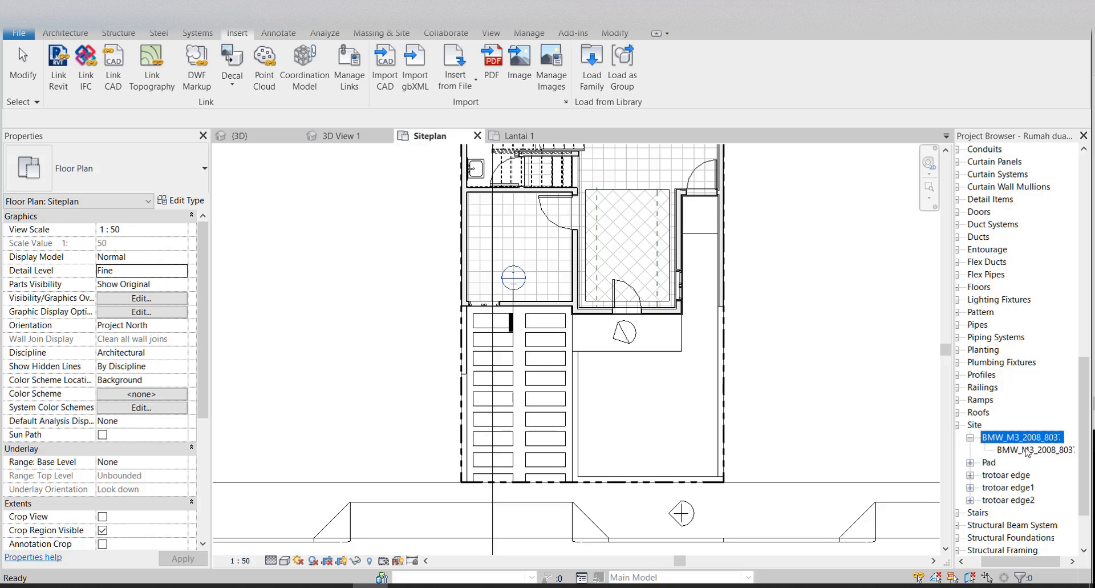
click(1032, 449)
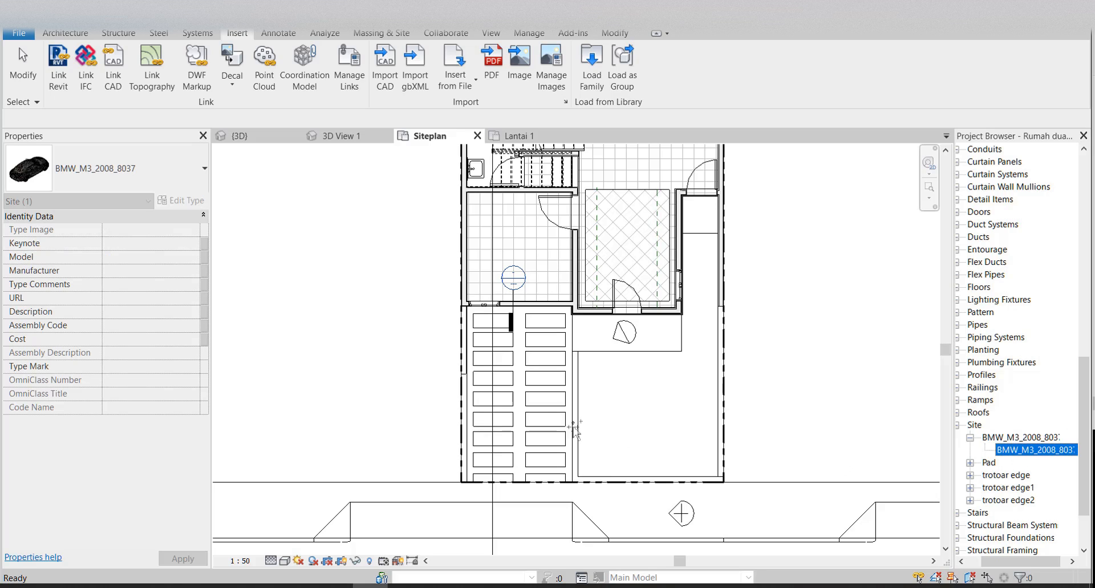
drag(575, 431, 524, 399)
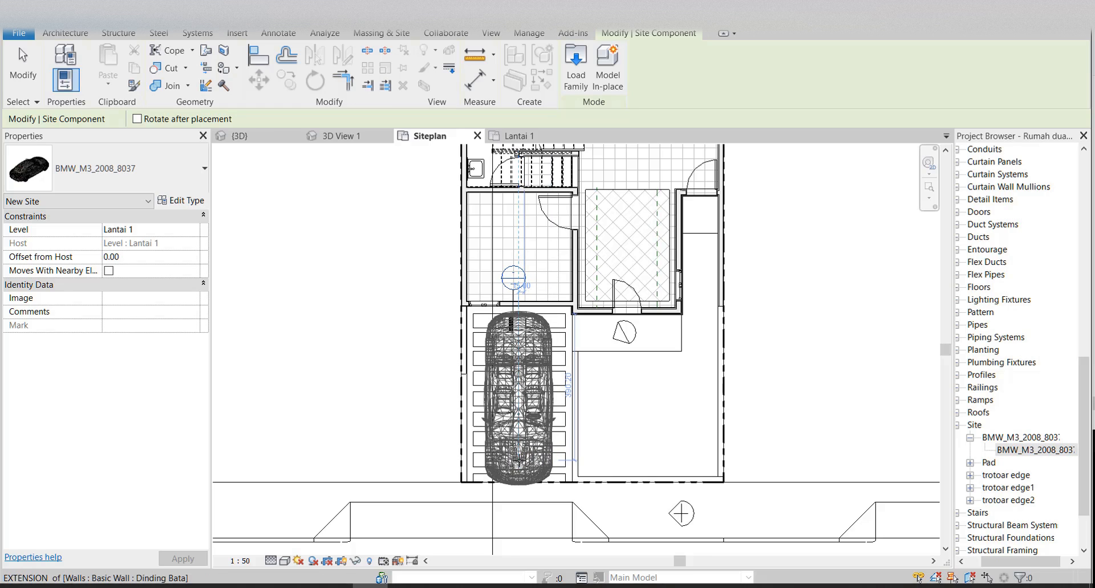
click(519, 460)
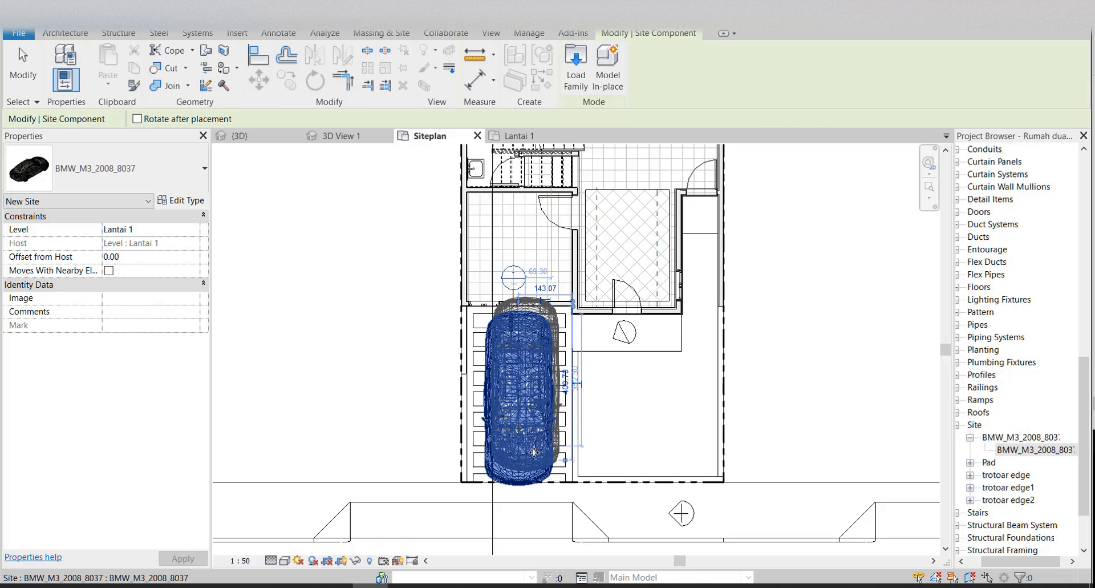
key(Escape)
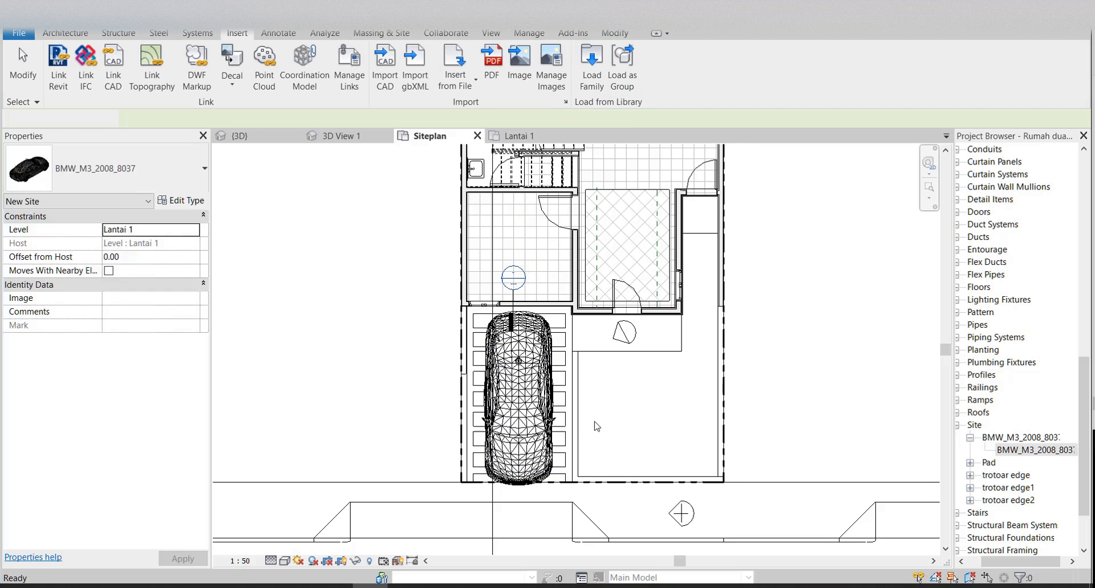
- Open the Section 1 view and examine how the car's wheels sit on the sloping driveway
scroll(592, 370, down, 1)
middle_drag(592, 371, 575, 427)
scroll(577, 427, down, 2)
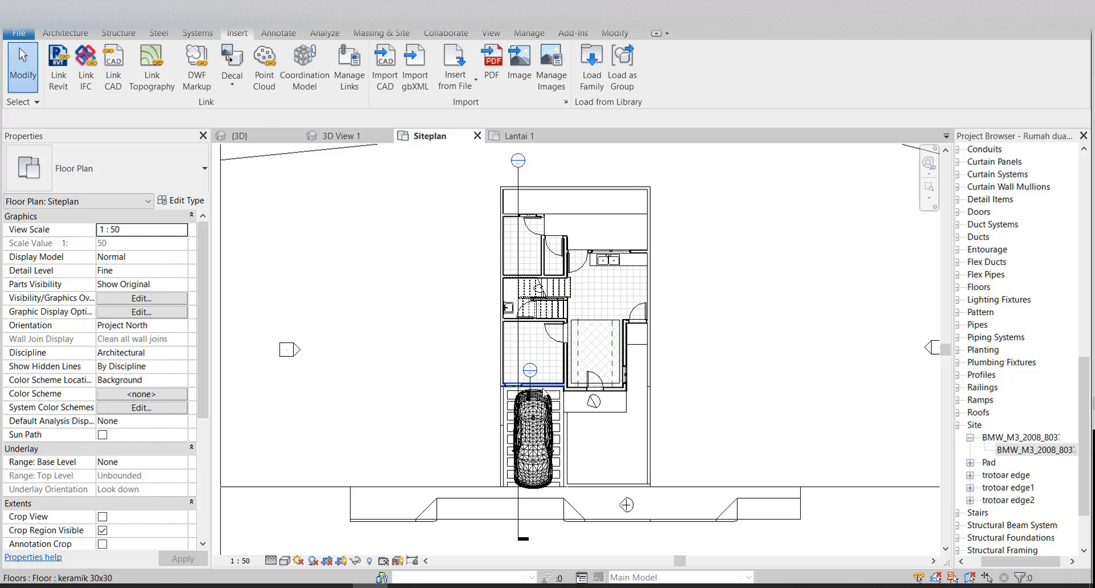
double_click(522, 162)
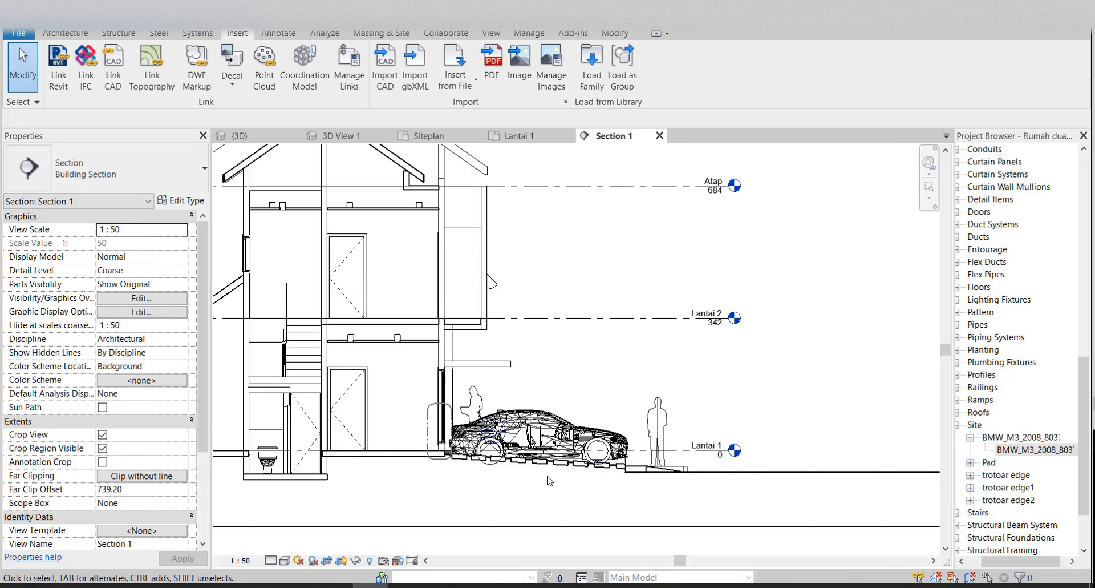
scroll(549, 481, up, 4)
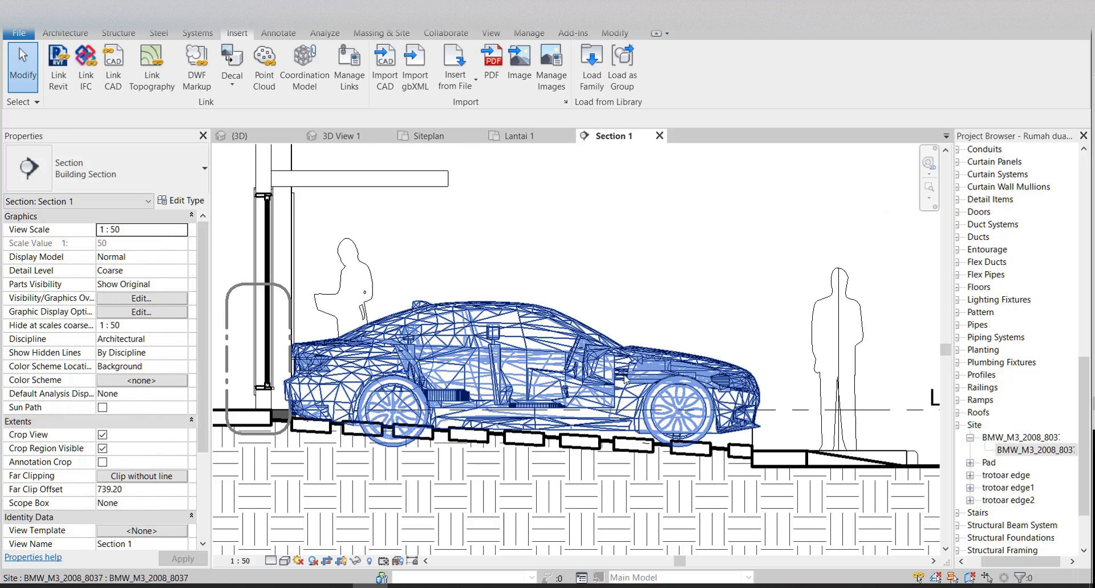
click(631, 366)
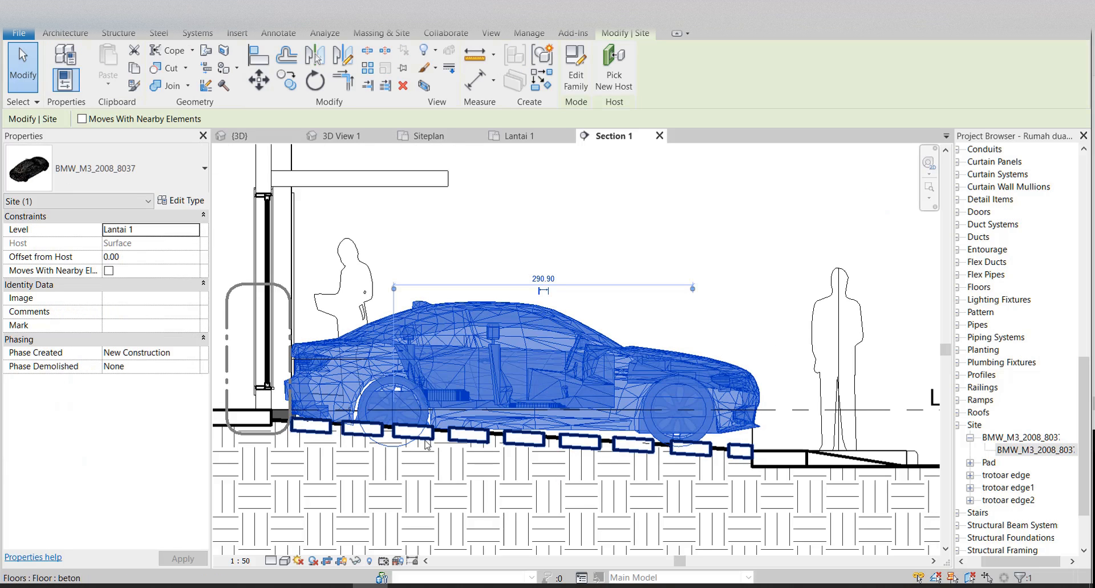
scroll(537, 411, up, 4)
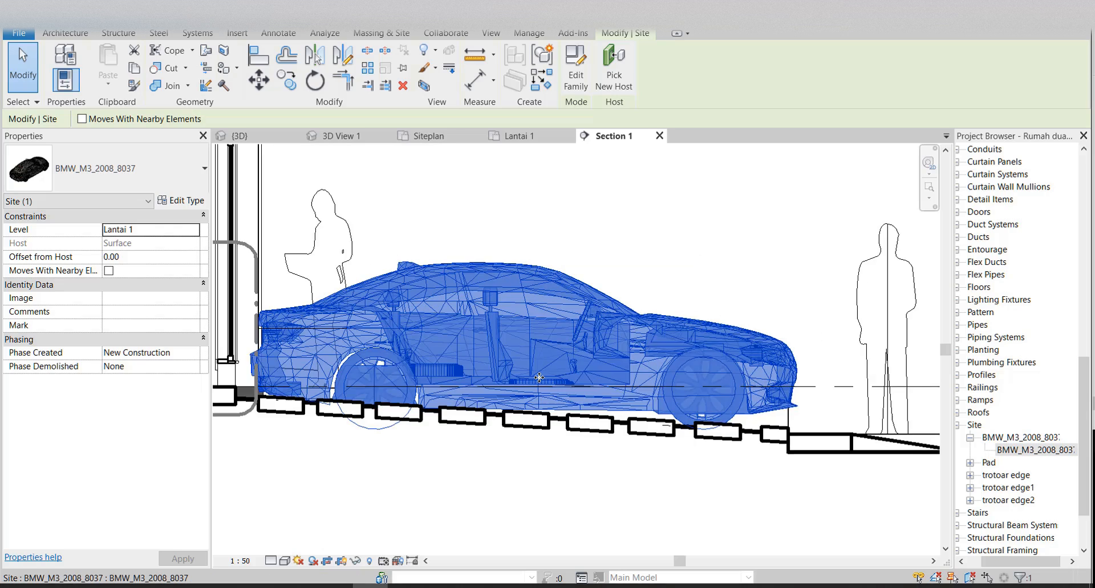
scroll(530, 378, down, 1)
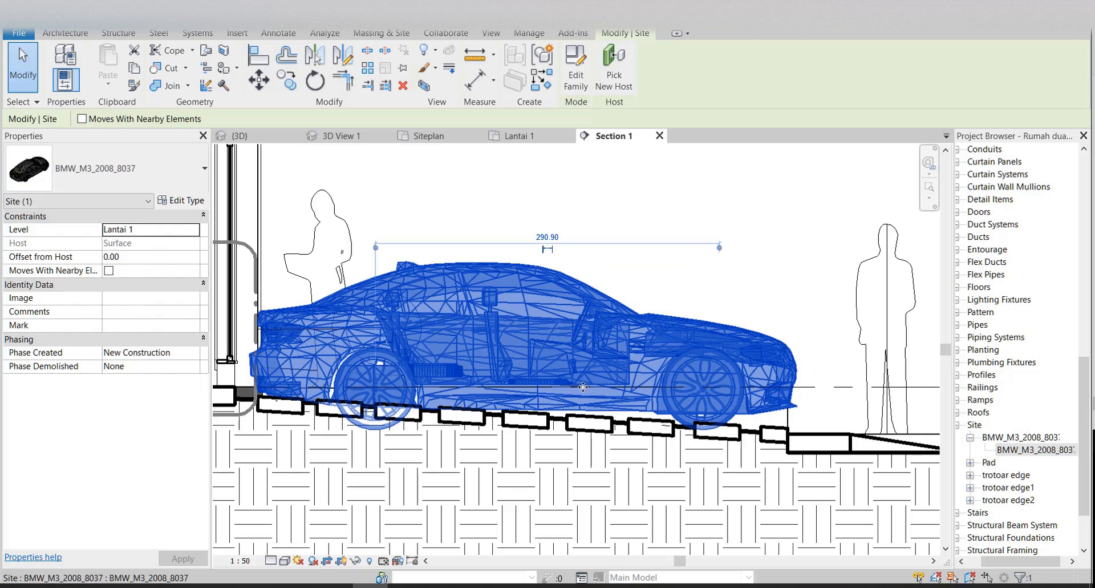
key(Escape)
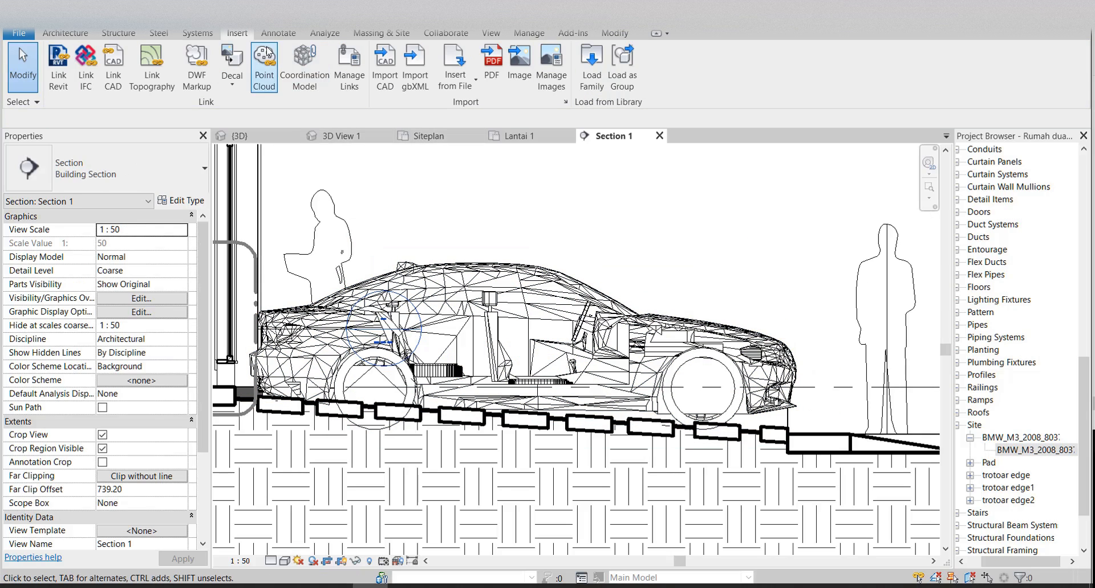
- Measure the slope angle between the driveway pavers and the Lantai 1 level line with an angular dimension in Section 1
click(280, 33)
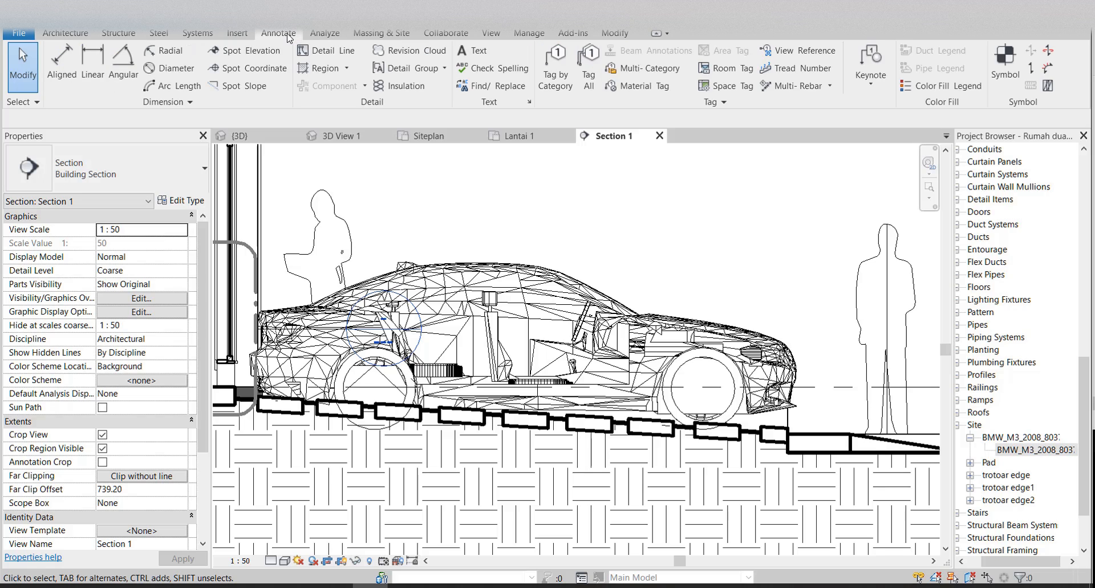
click(124, 69)
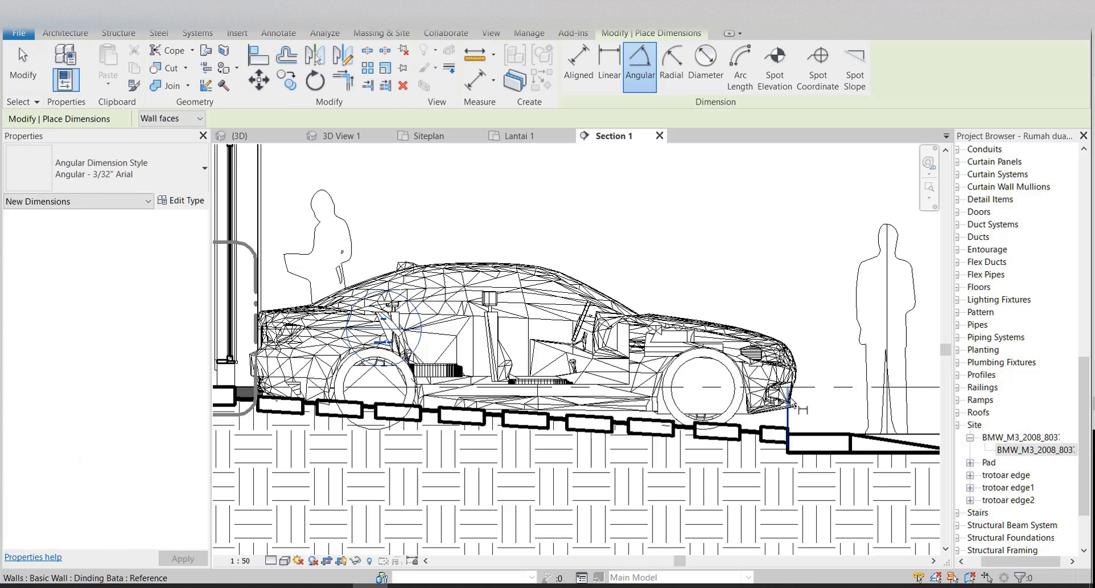
scroll(793, 404, up, 2)
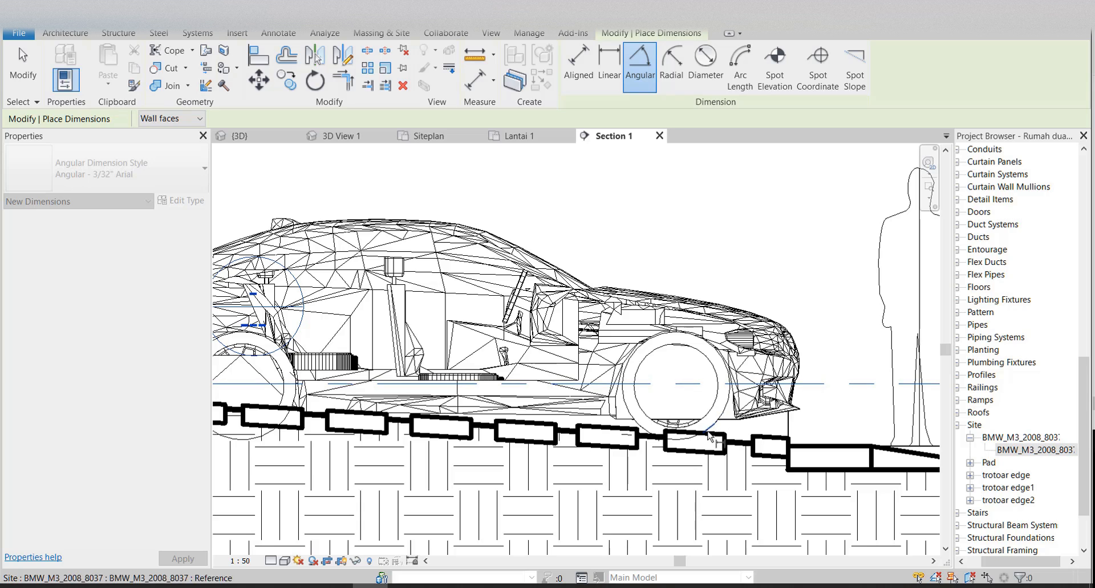
click(710, 437)
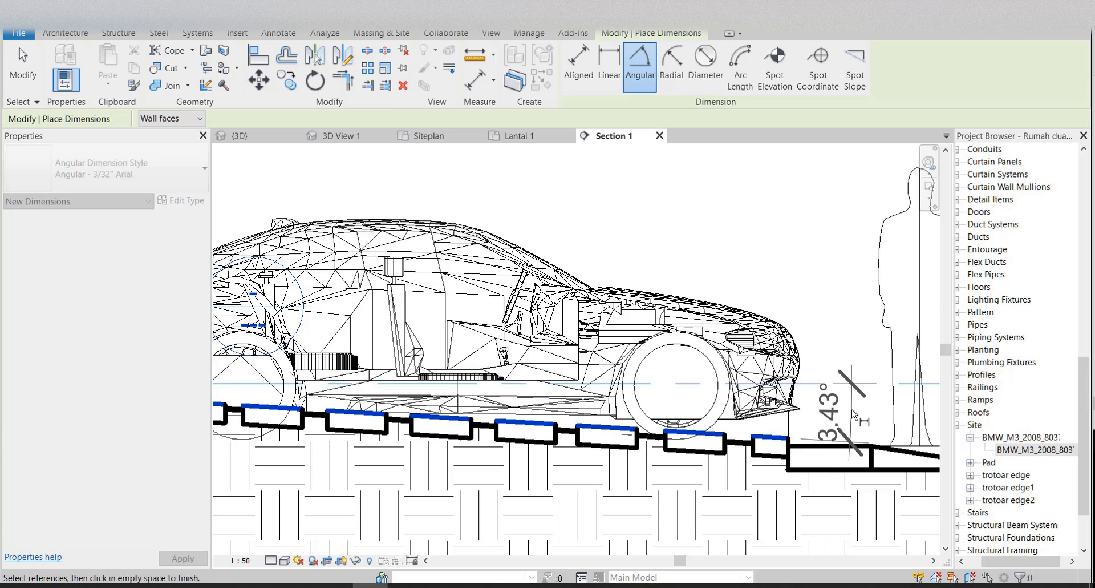
middle_drag(852, 410, 755, 407)
scroll(755, 406, up, 1)
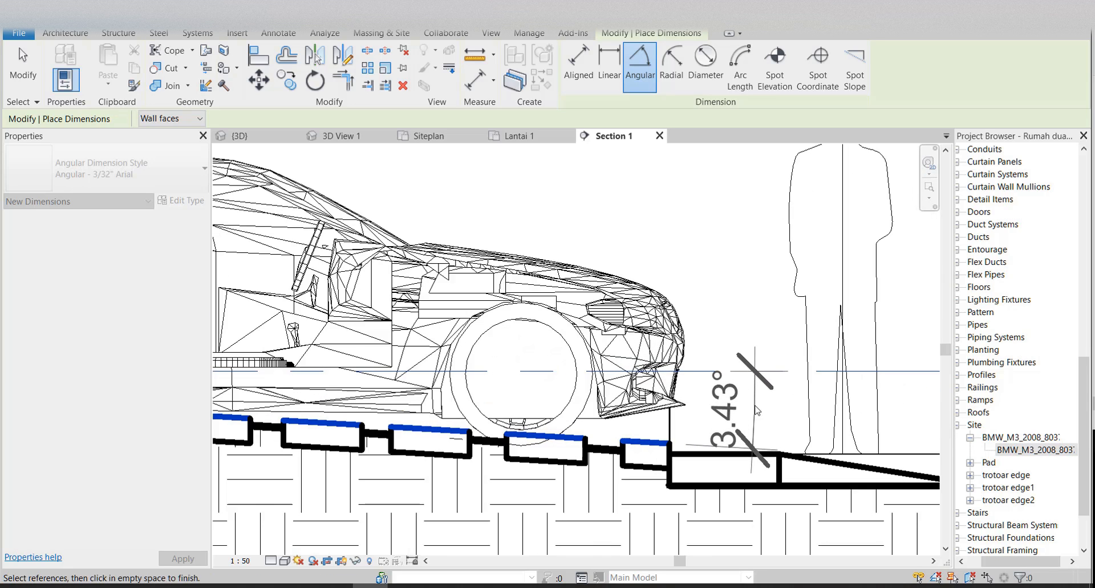
scroll(756, 409, down, 2)
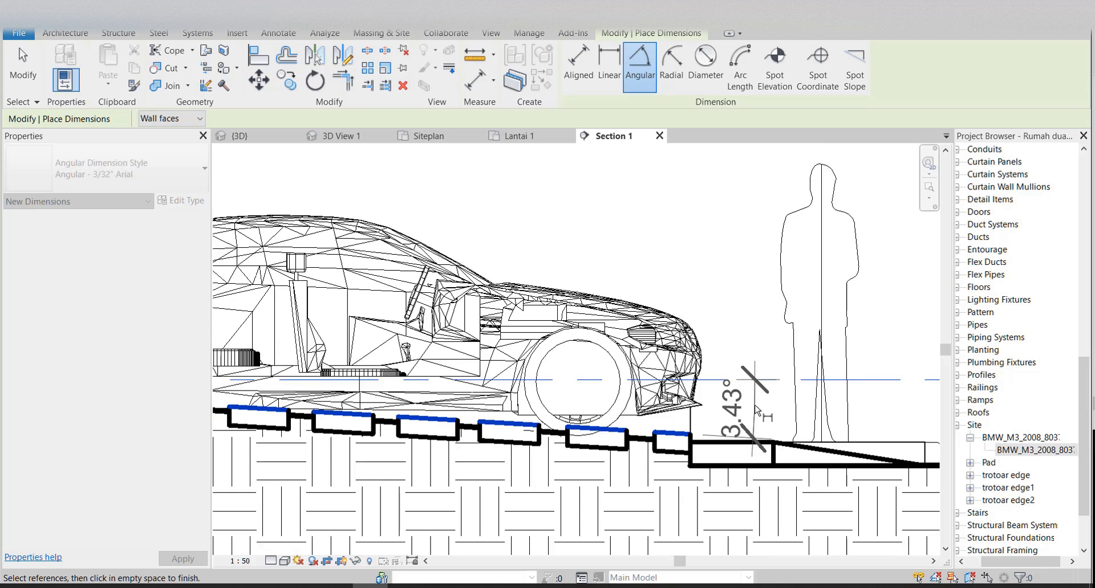
key(Escape)
key(Escape)
- Open the BMW_M3_2008_8037 family for editing from the placed car and show its Left elevation
middle_drag(756, 409, 854, 414)
click(662, 303)
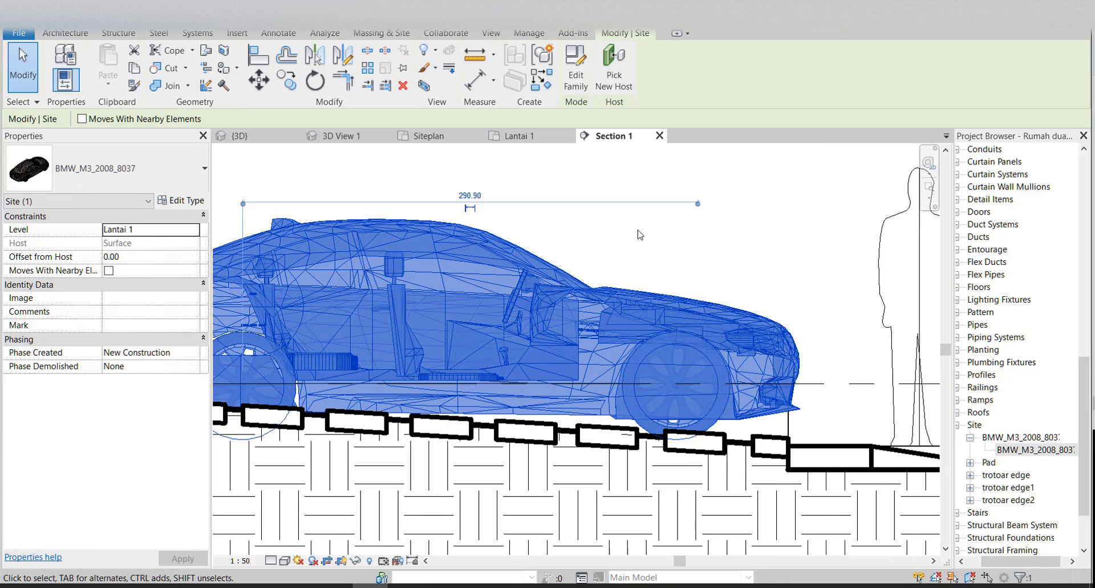
middle_drag(658, 244, 719, 268)
scroll(721, 268, down, 2)
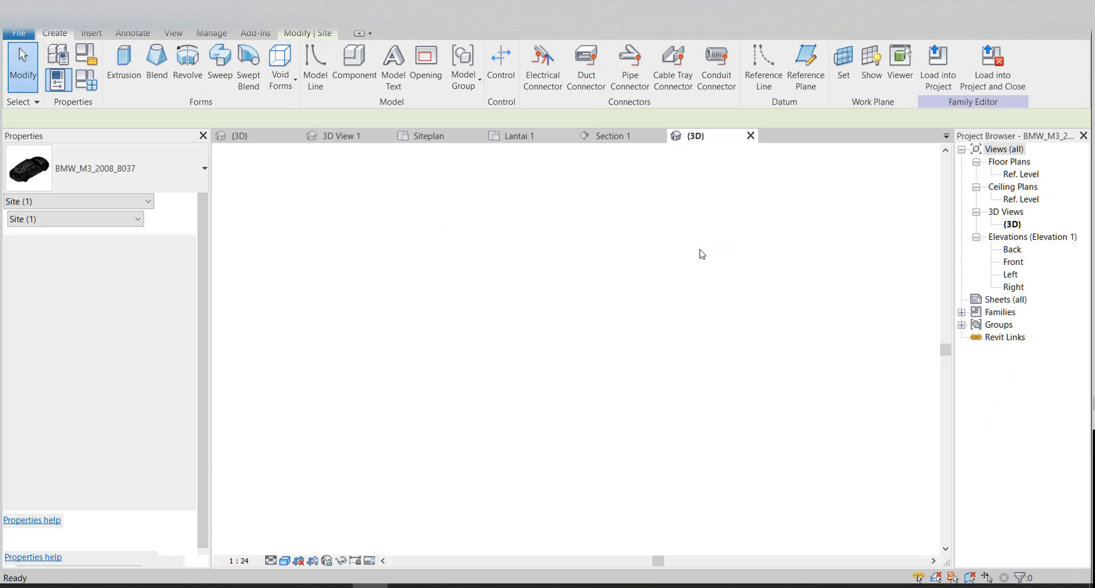
scroll(754, 246, down, 1)
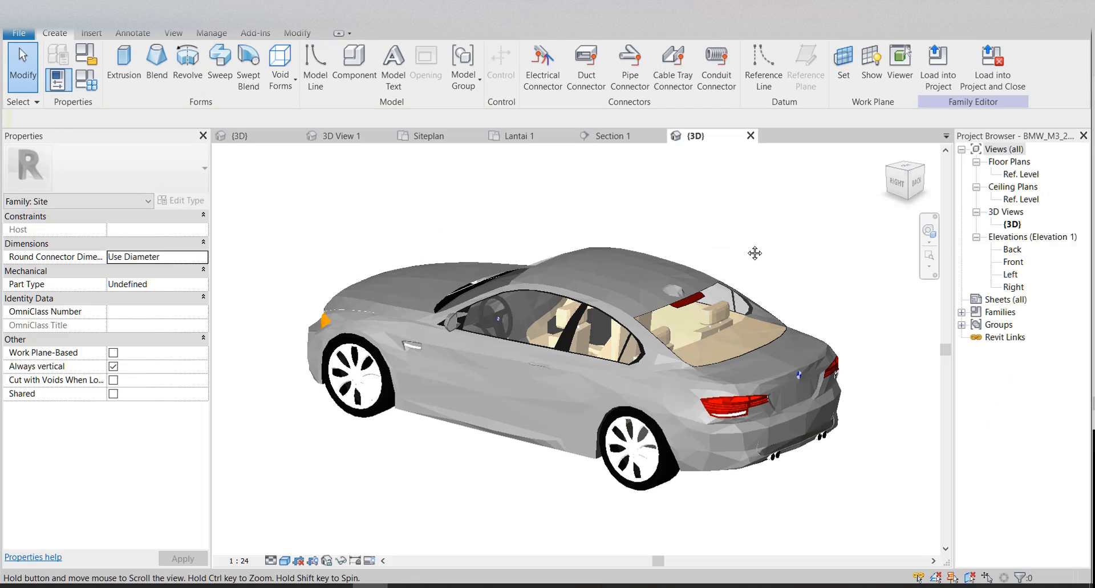
double_click(1011, 274)
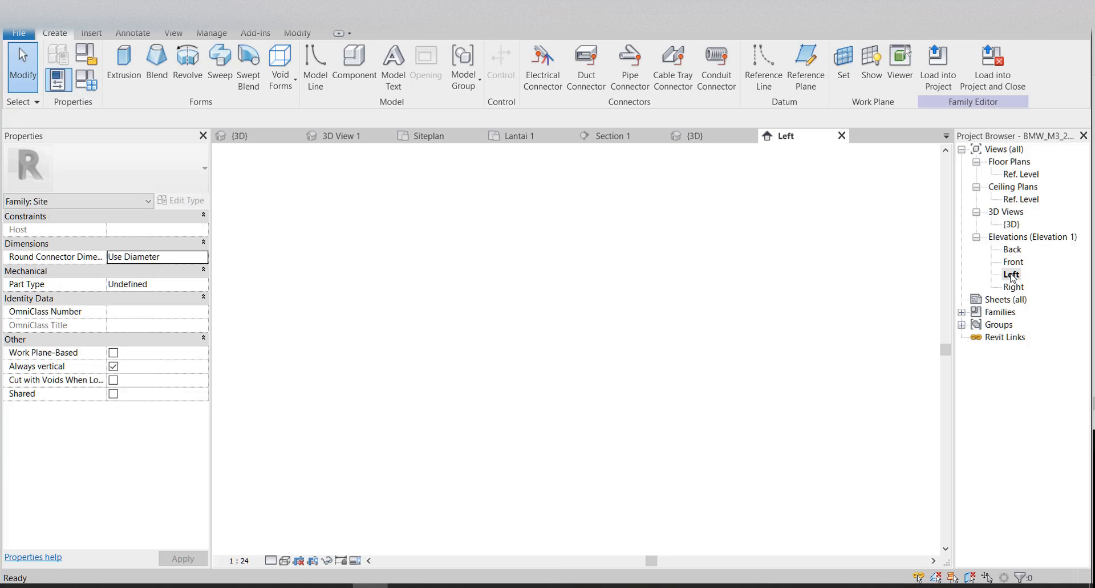
- Rotate the imported car 3.43° nose-down in the Left elevation and reload the family into the project, replacing the loaded version
click(562, 352)
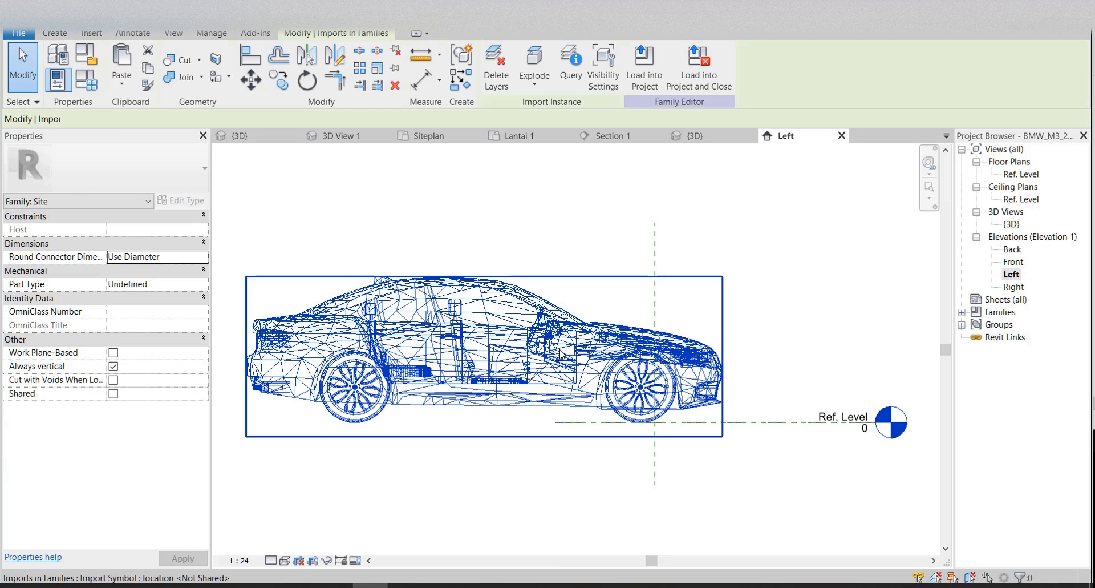
click(309, 85)
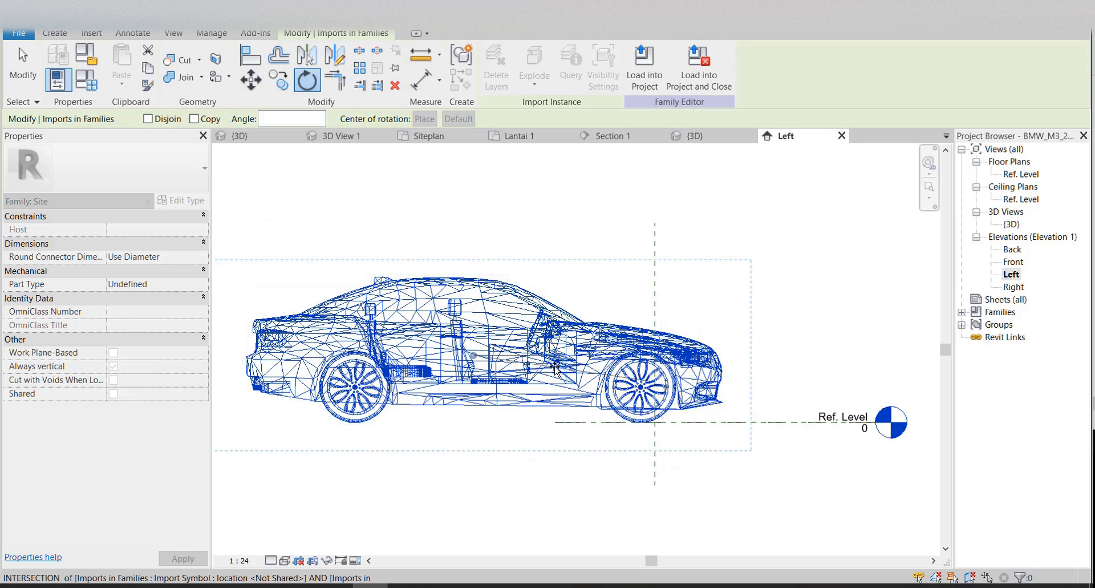
scroll(556, 370, up, 3)
scroll(556, 370, down, 5)
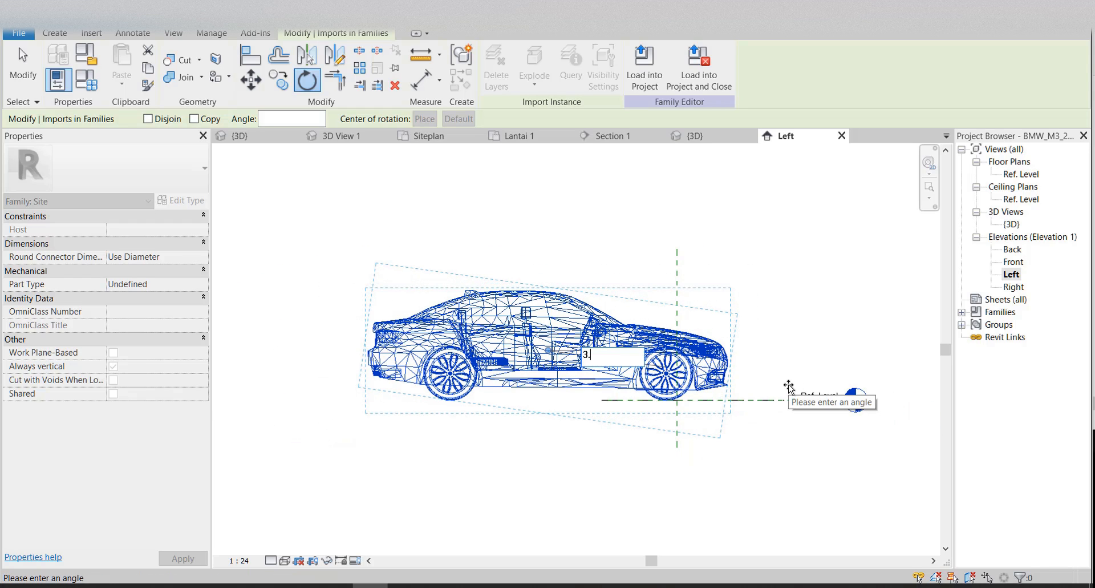
click(789, 387)
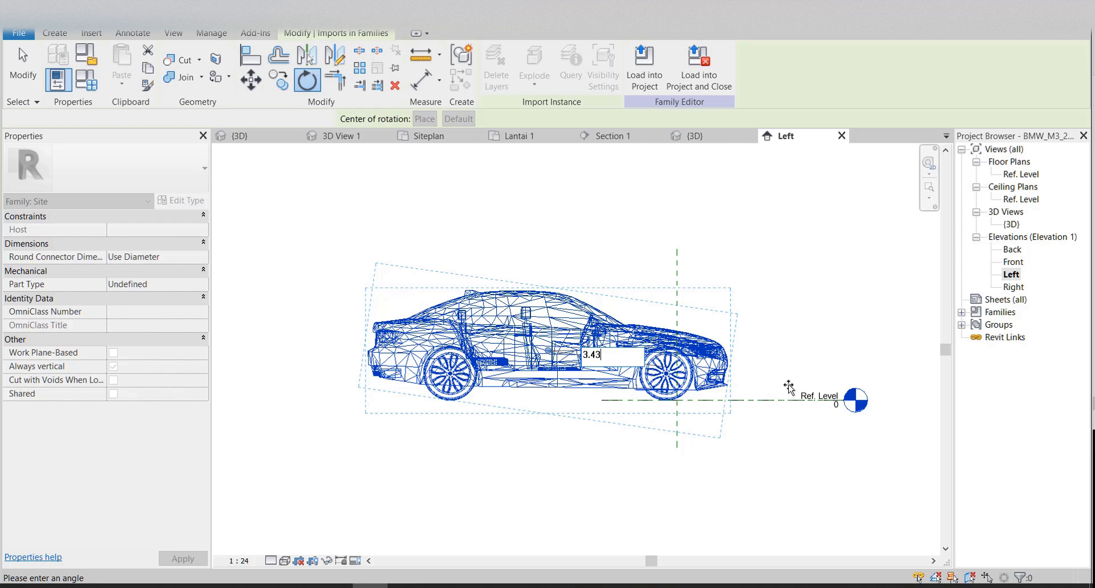
click(768, 344)
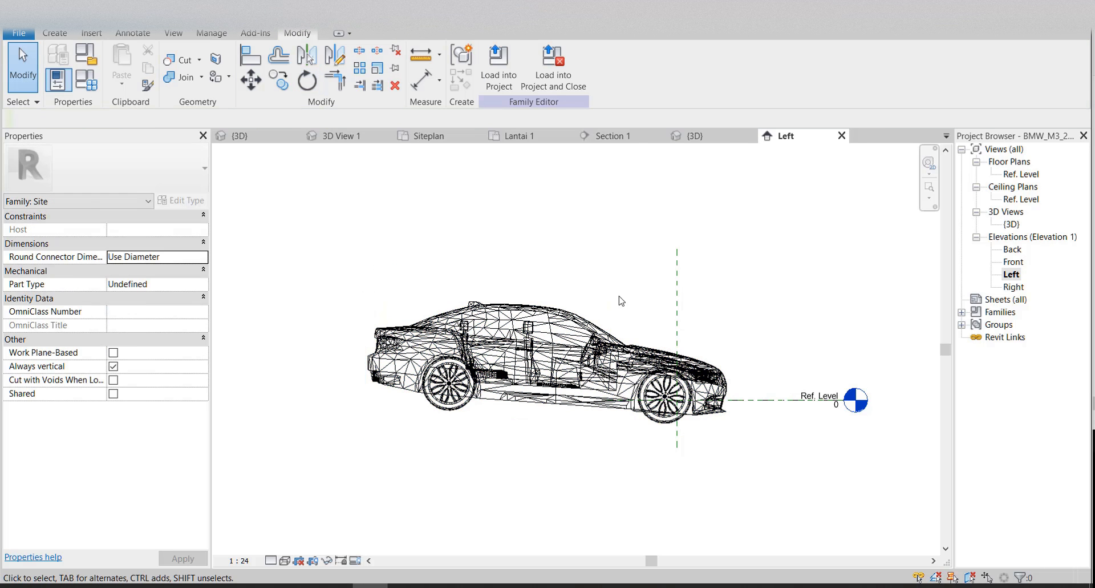
middle_drag(619, 298, 678, 331)
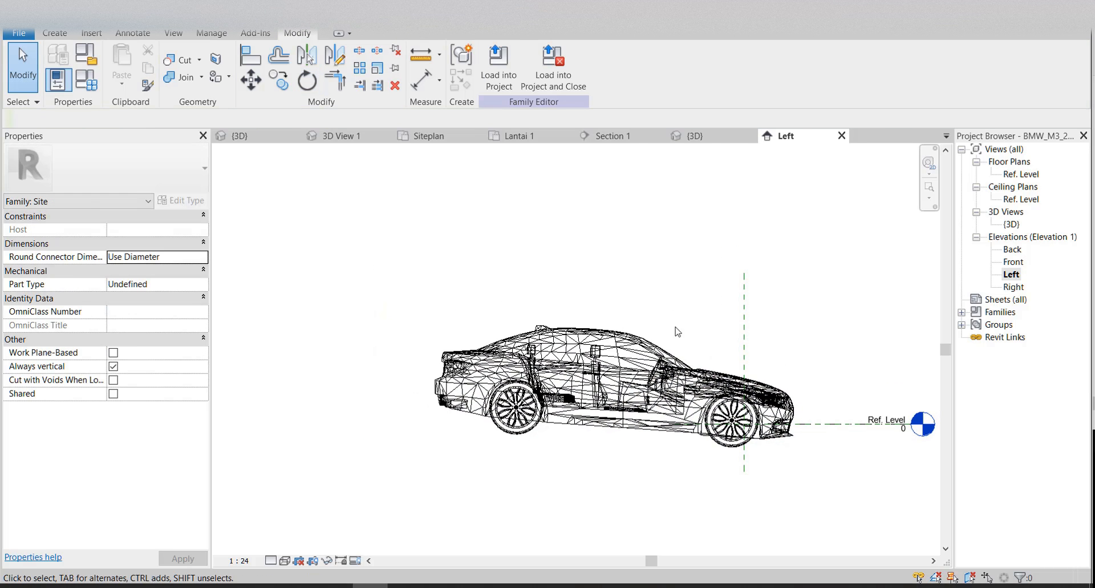
click(507, 74)
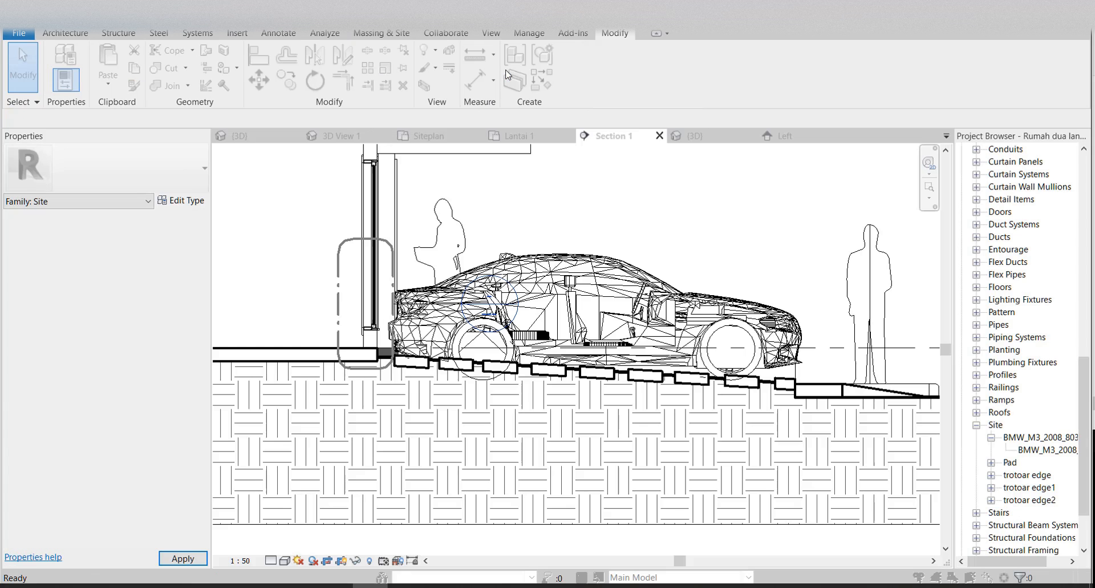
click(547, 265)
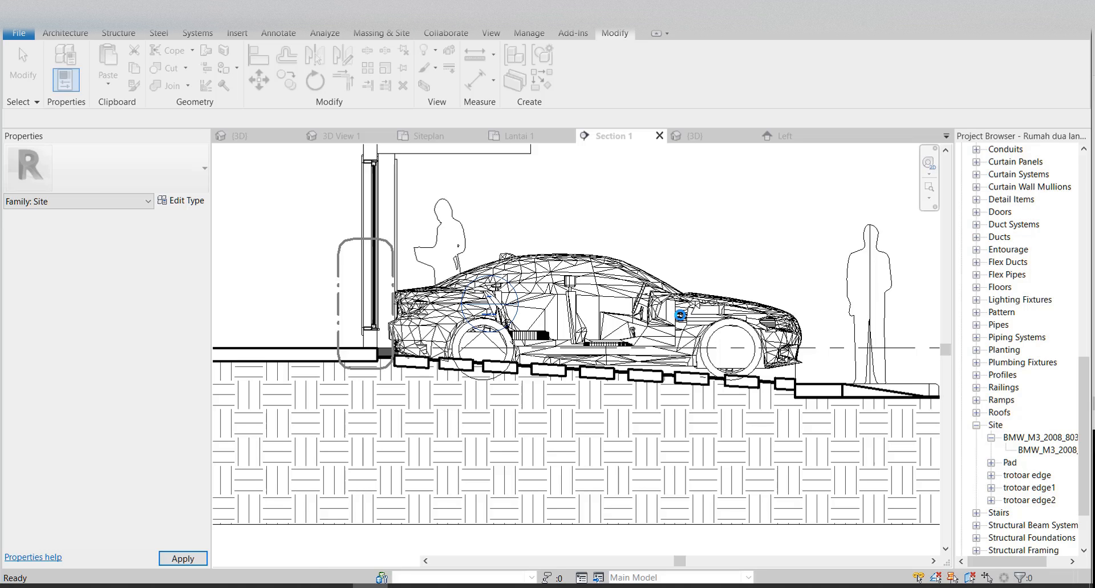
- Raise the tilted car in Section 1 to an offset from host of about 36.67 and shift it slightly toward the street
scroll(596, 315, up, 3)
click(604, 312)
drag(604, 312, 620, 258)
middle_drag(701, 271, 626, 308)
scroll(624, 312, down, 1)
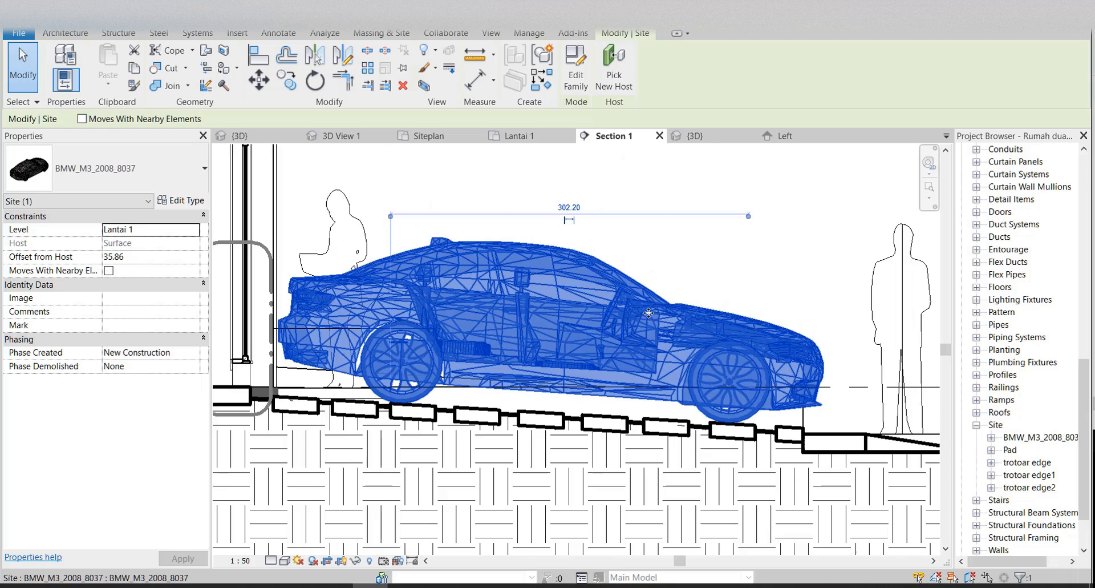
drag(631, 313, 655, 314)
click(717, 278)
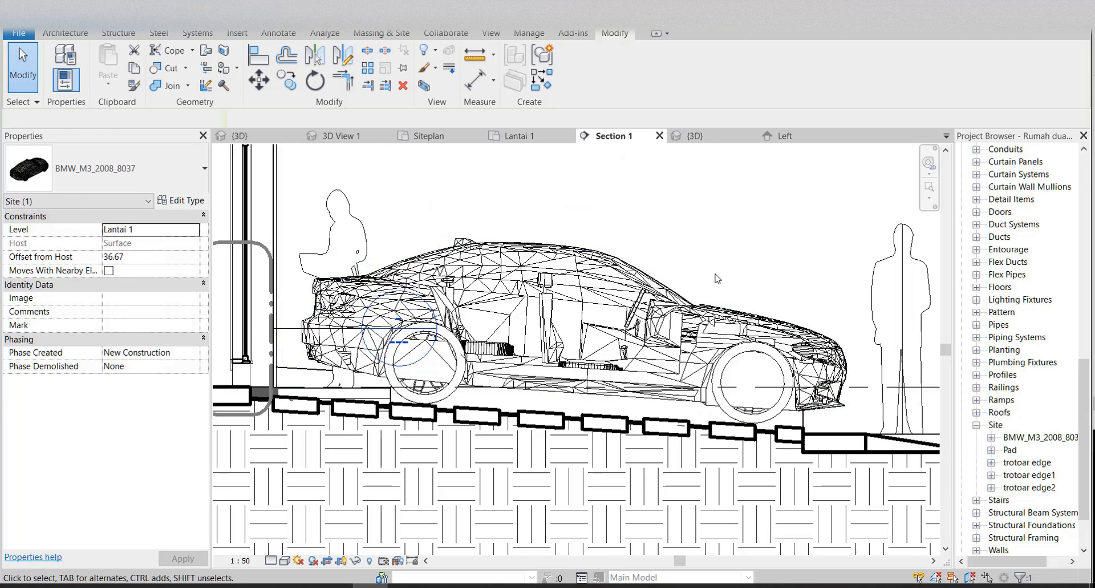
- Nudge the car down onto the sloping driveway pavers, to an offset from host of 34.07
click(686, 312)
key(Down)
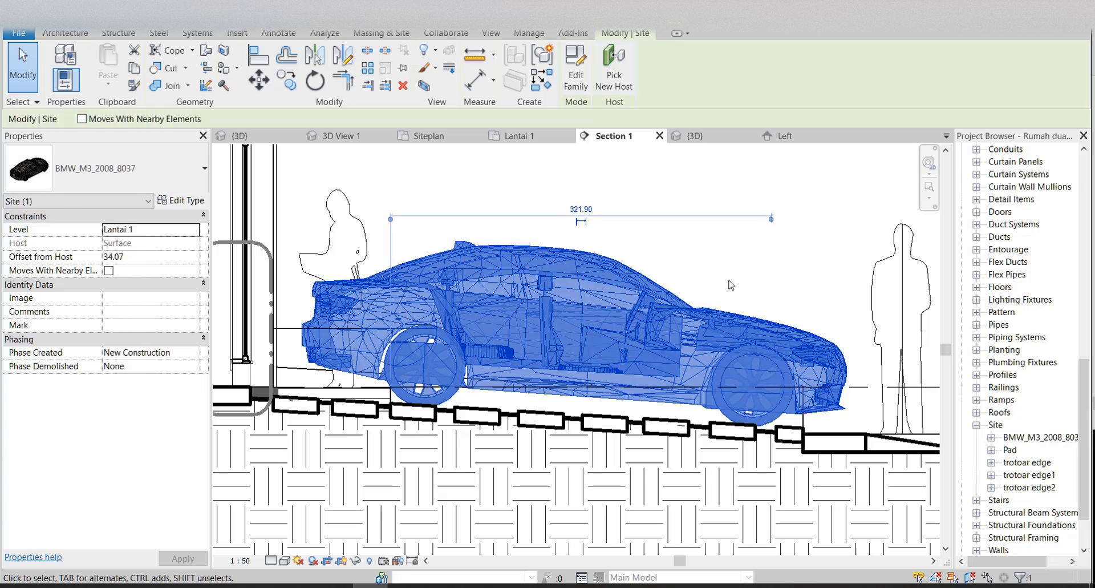
click(736, 274)
scroll(804, 339, down, 3)
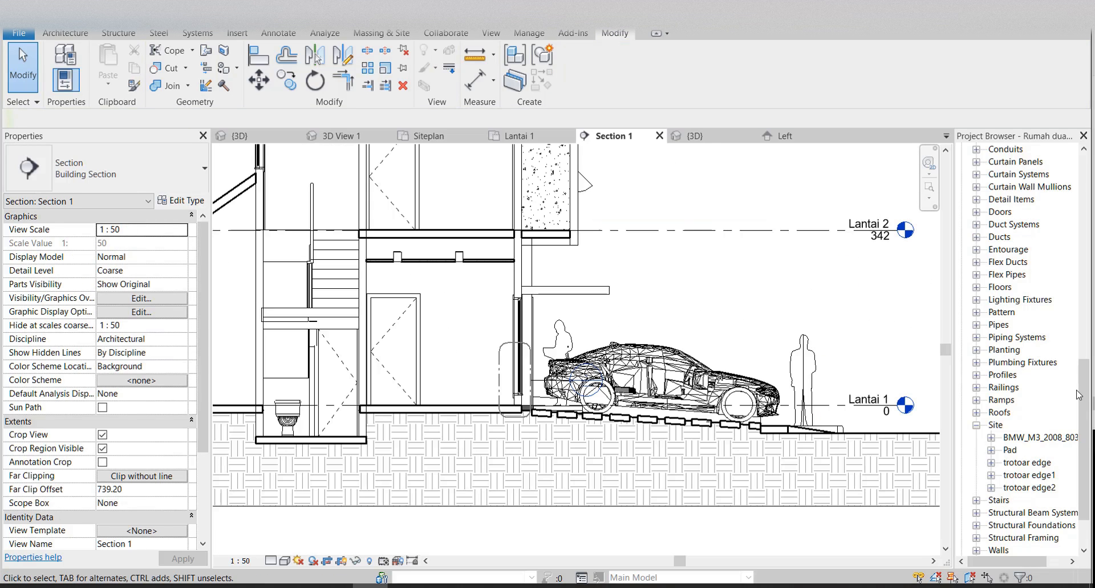
- Examine how the car sits on the driveway in 3D View 1 and from several angles in the {3D} view
drag(1082, 392, 1083, 165)
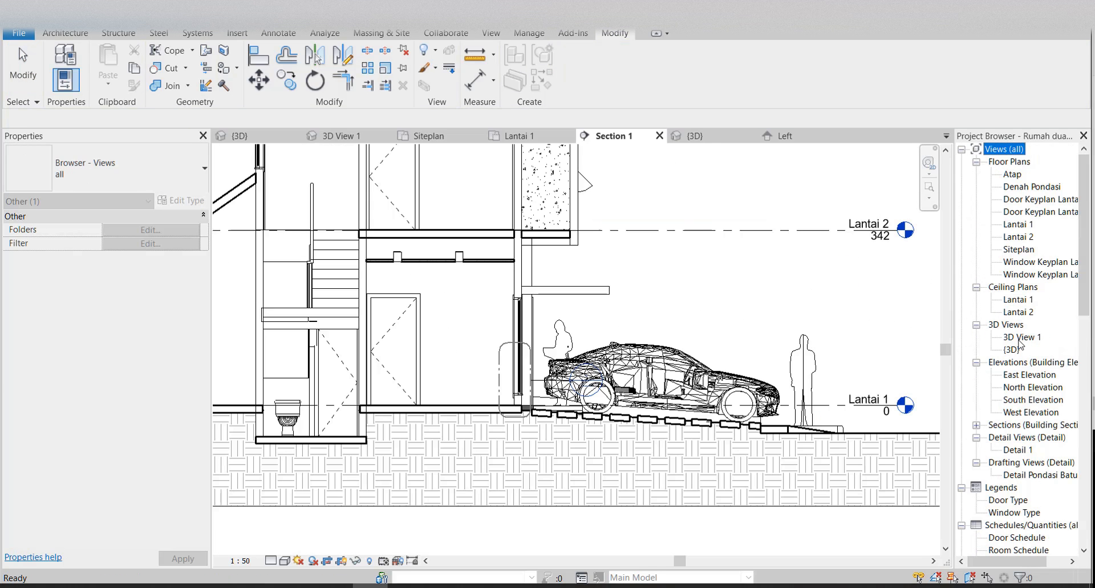
double_click(1022, 337)
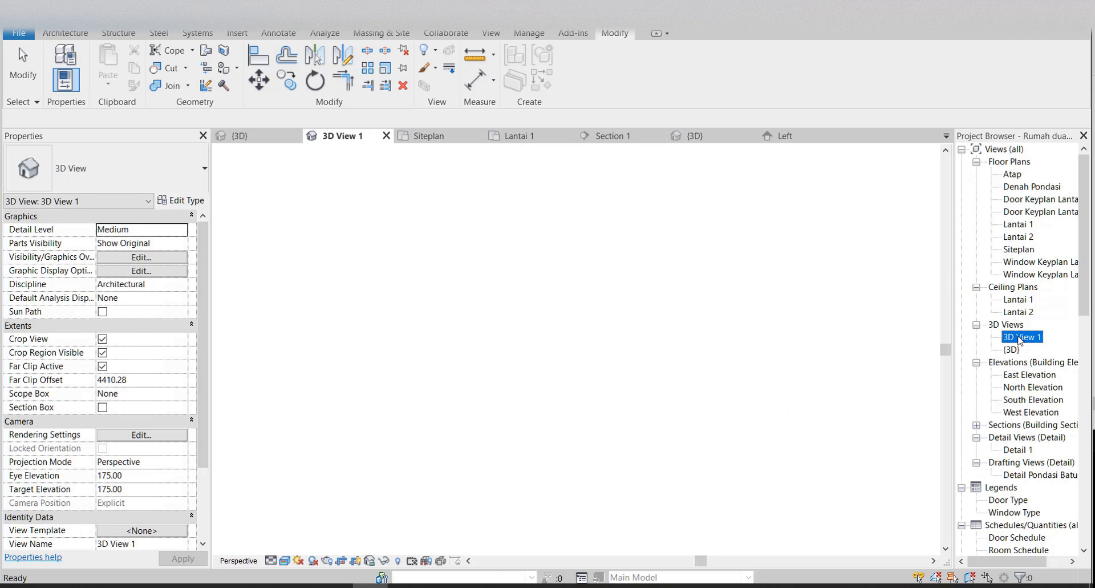
click(1012, 349)
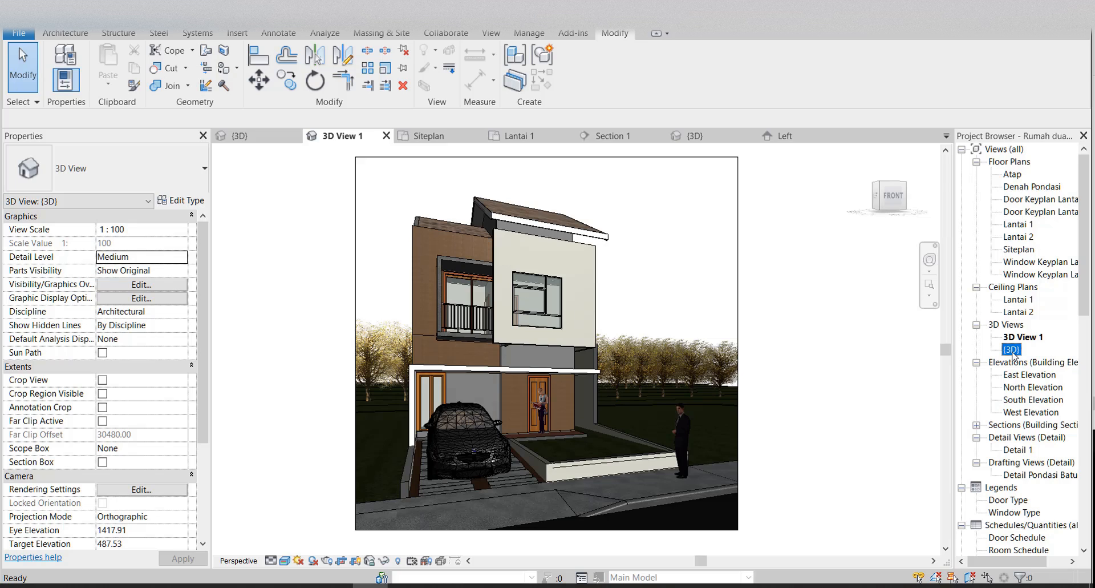
double_click(1013, 351)
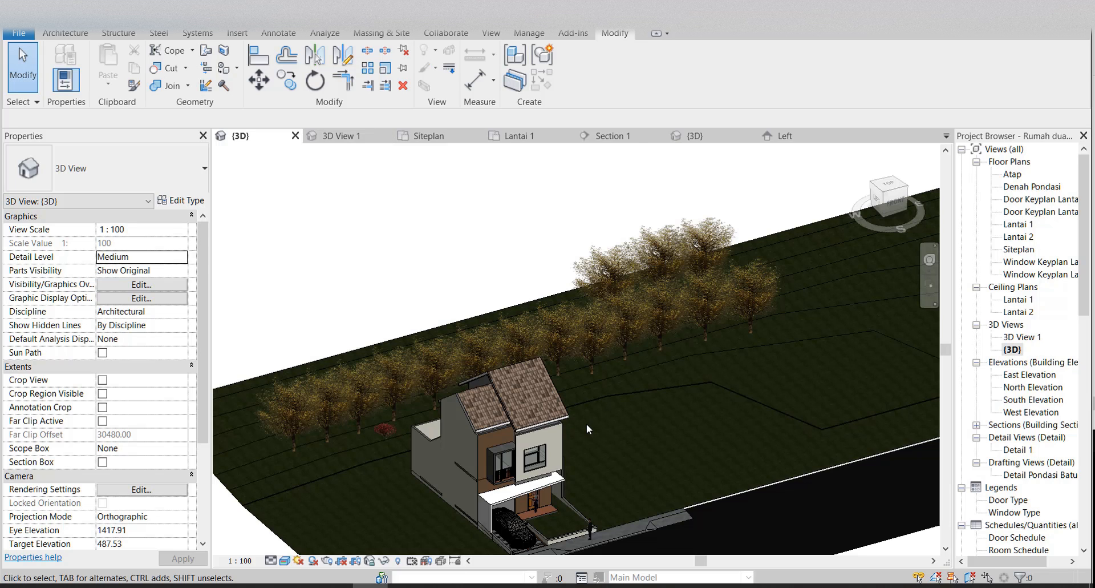
middle_drag(546, 372, 542, 363)
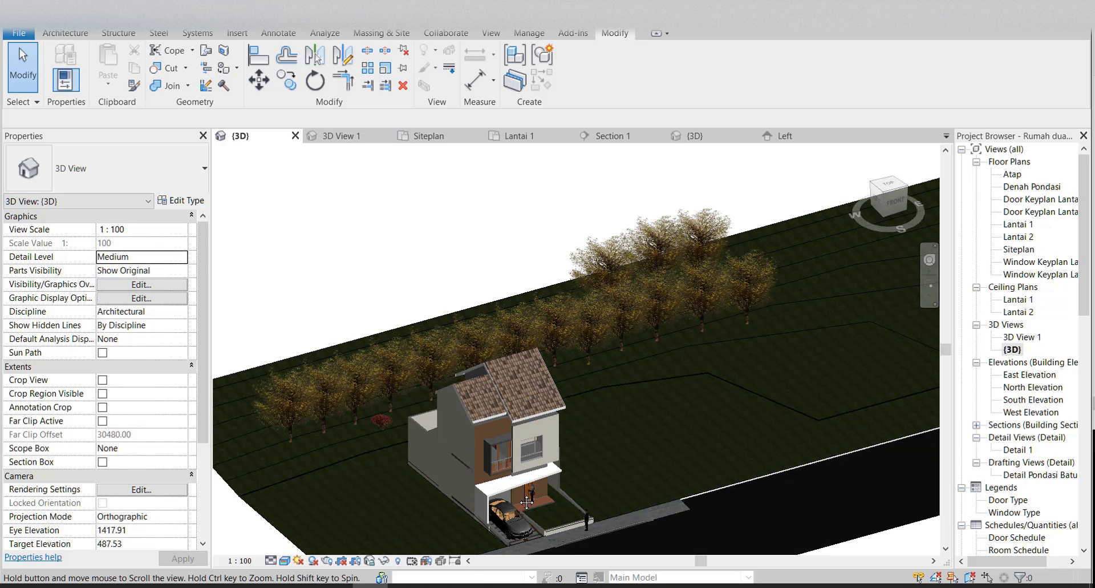
scroll(517, 500, up, 10)
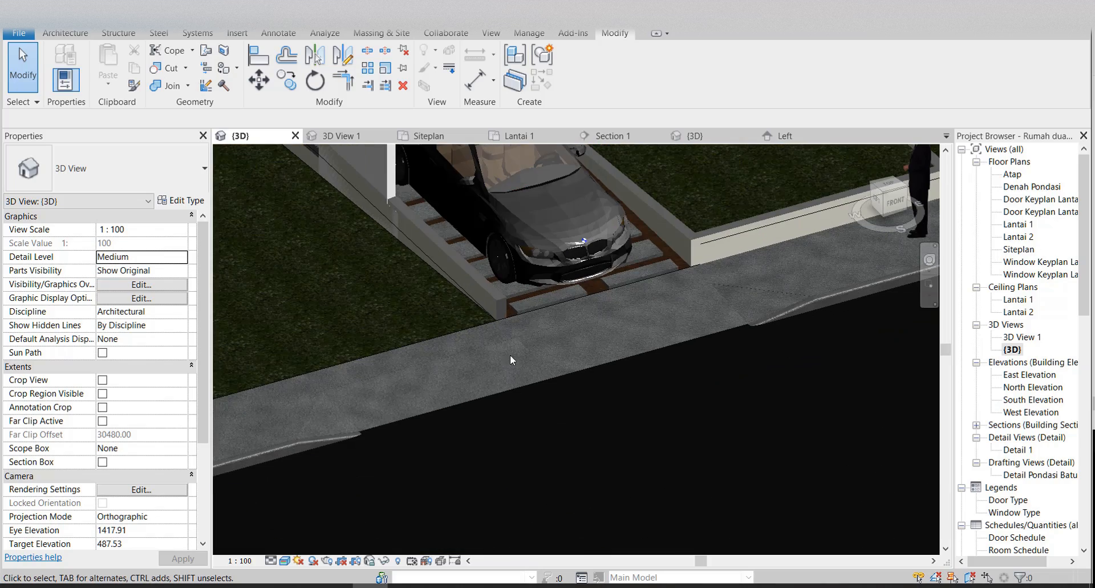
scroll(563, 316, down, 5)
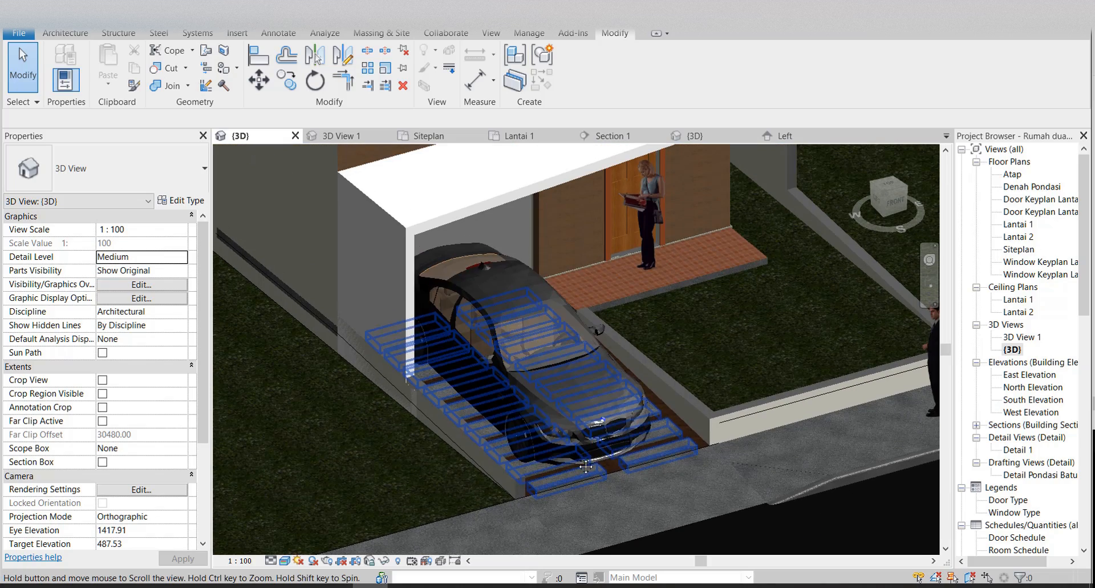
click(566, 348)
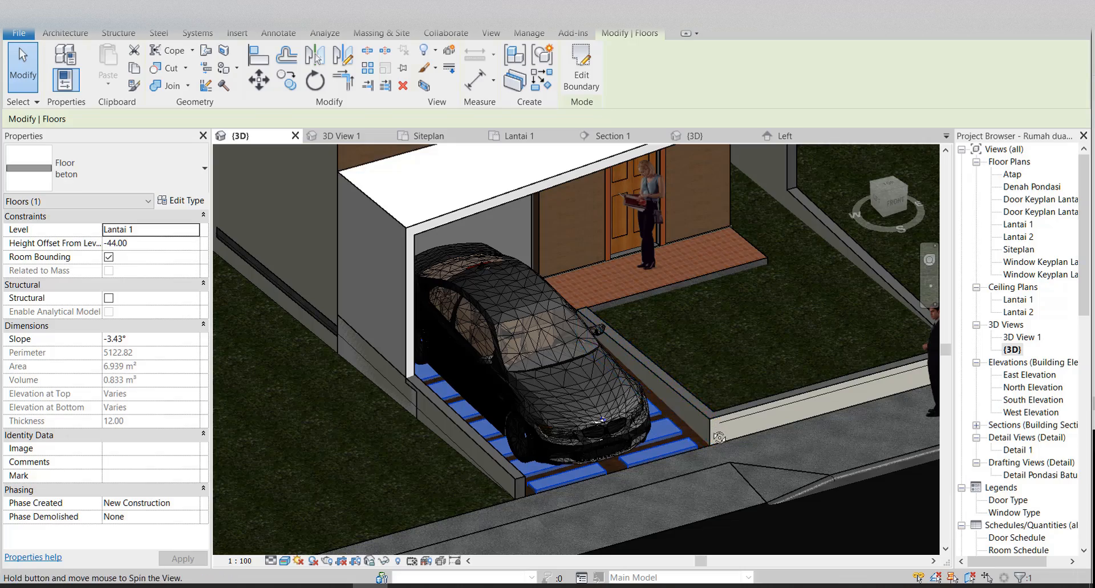
shift+middle_drag(719, 437, 666, 407)
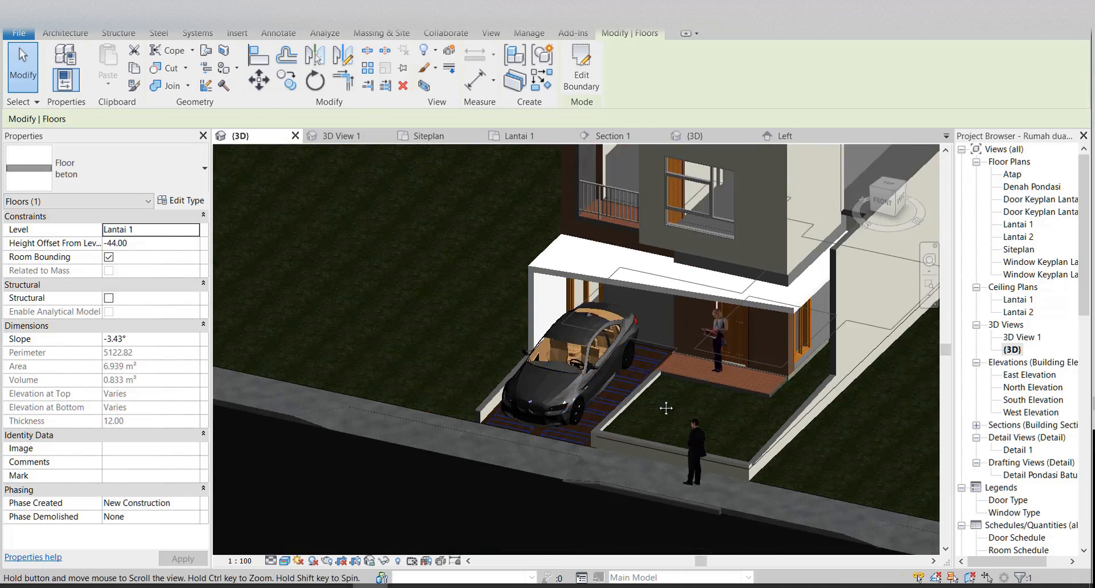
scroll(666, 407, down, 3)
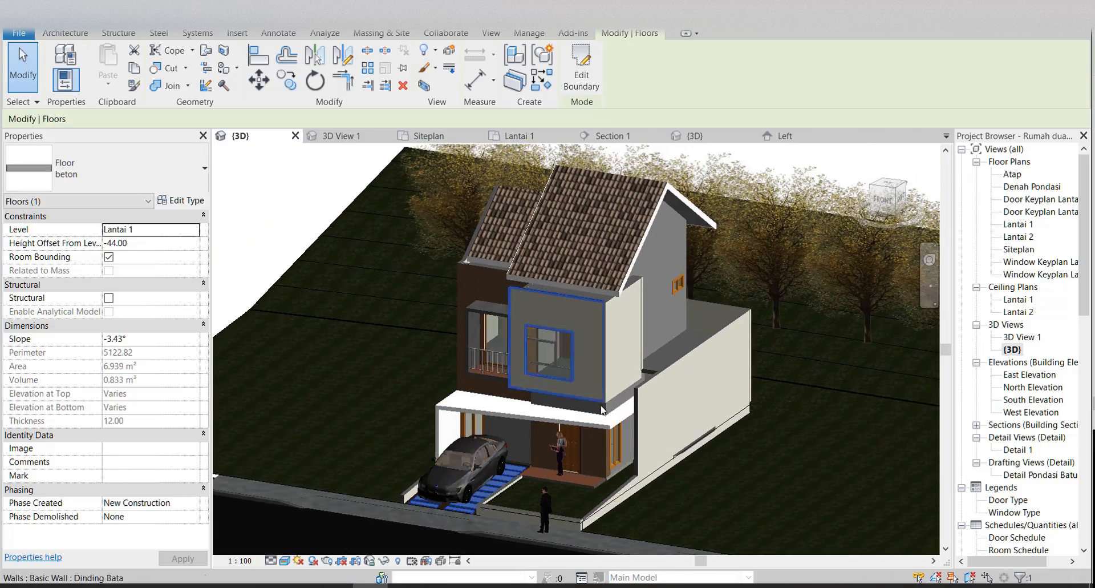
click(873, 192)
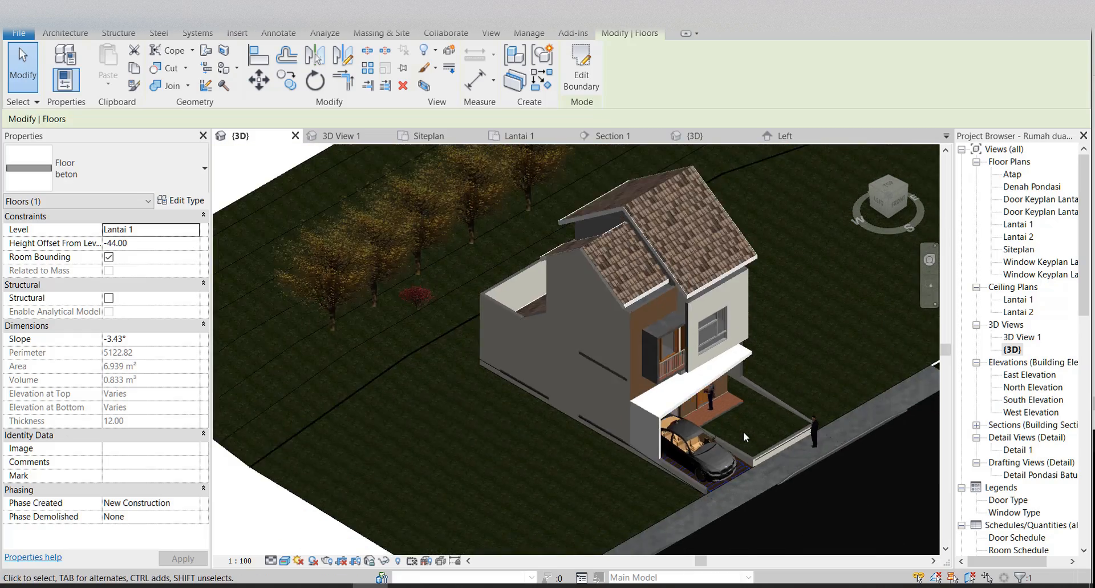
- Deselect the driveway paver floor and turn on the section box for the {3D} view
middle_drag(744, 431, 687, 399)
scroll(745, 392, down, 3)
key(Escape)
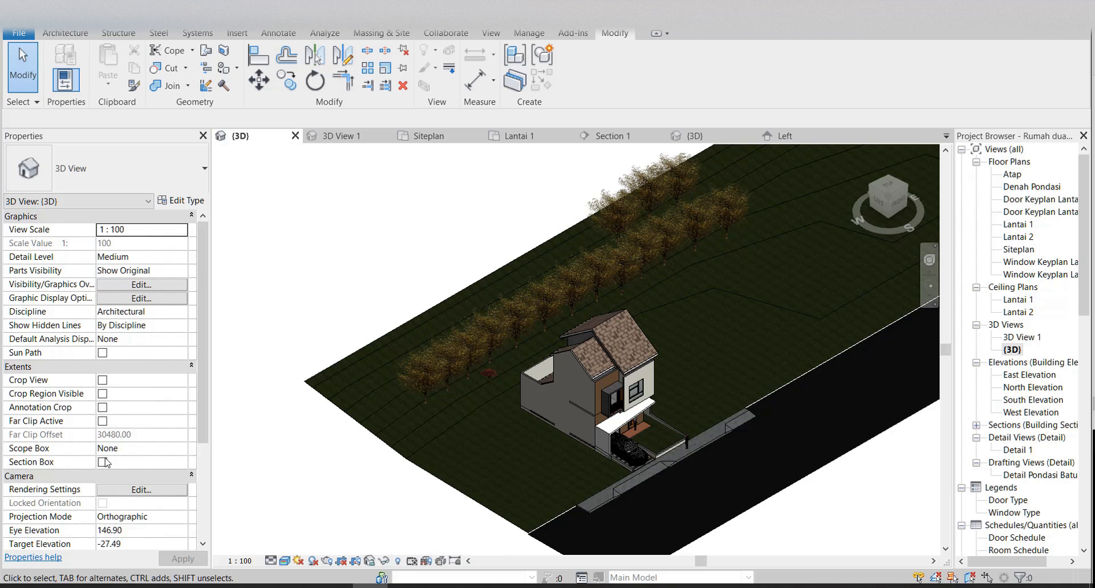
scroll(630, 382, down, 5)
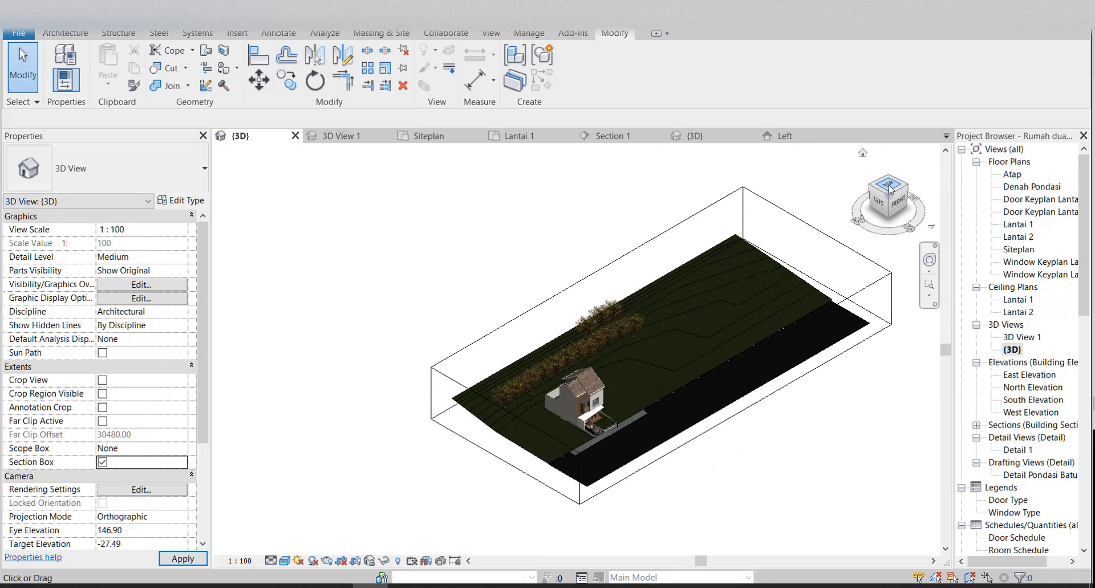
- From the top view, shrink the section box on all four sides to enclose only the house lot and a strip of street
click(887, 186)
click(595, 147)
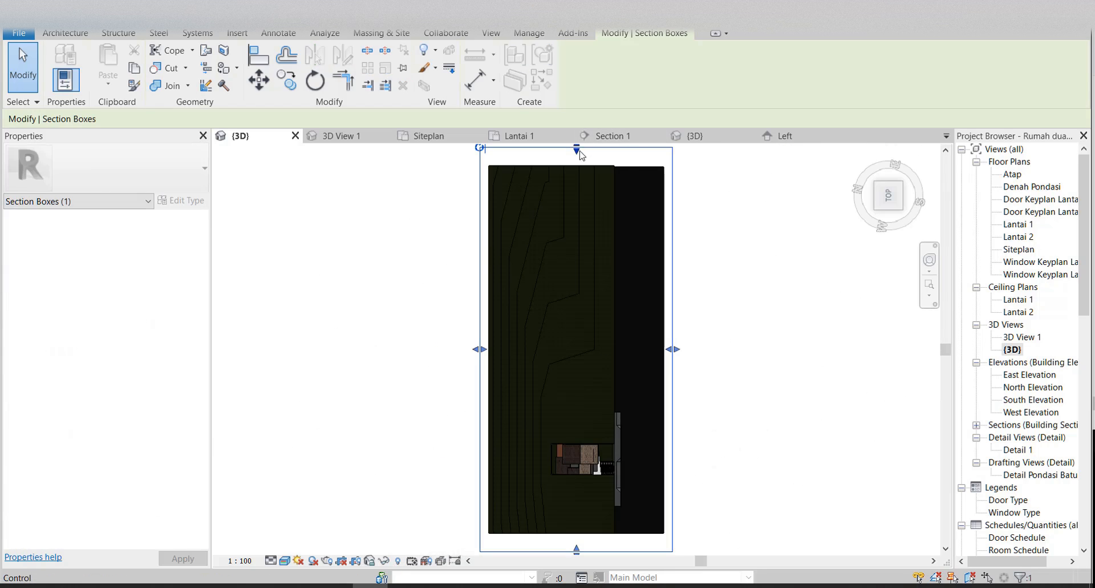
drag(578, 152, 587, 396)
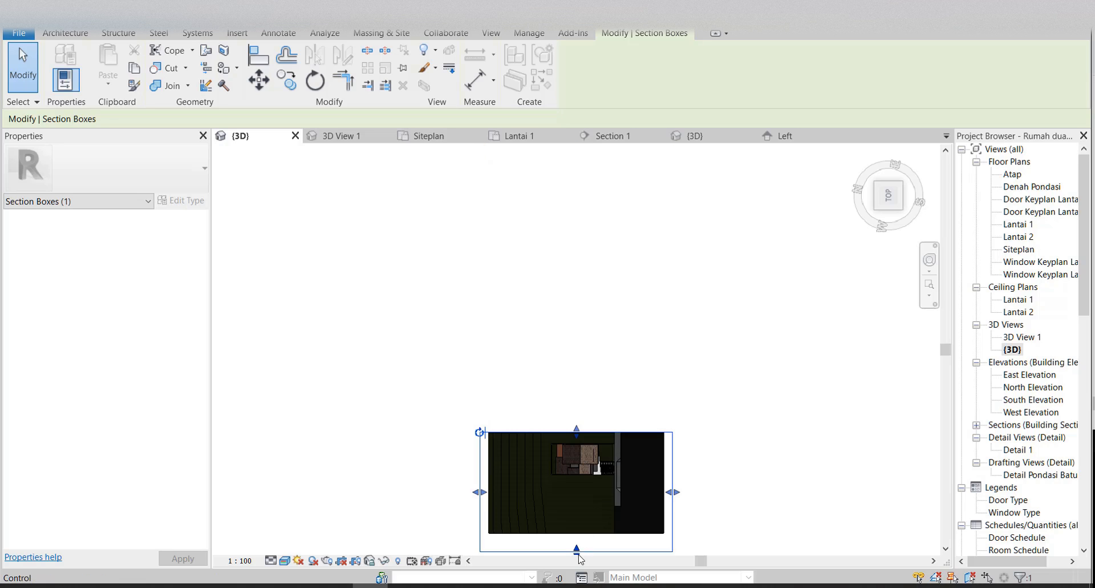
drag(576, 549, 581, 487)
drag(483, 455, 542, 455)
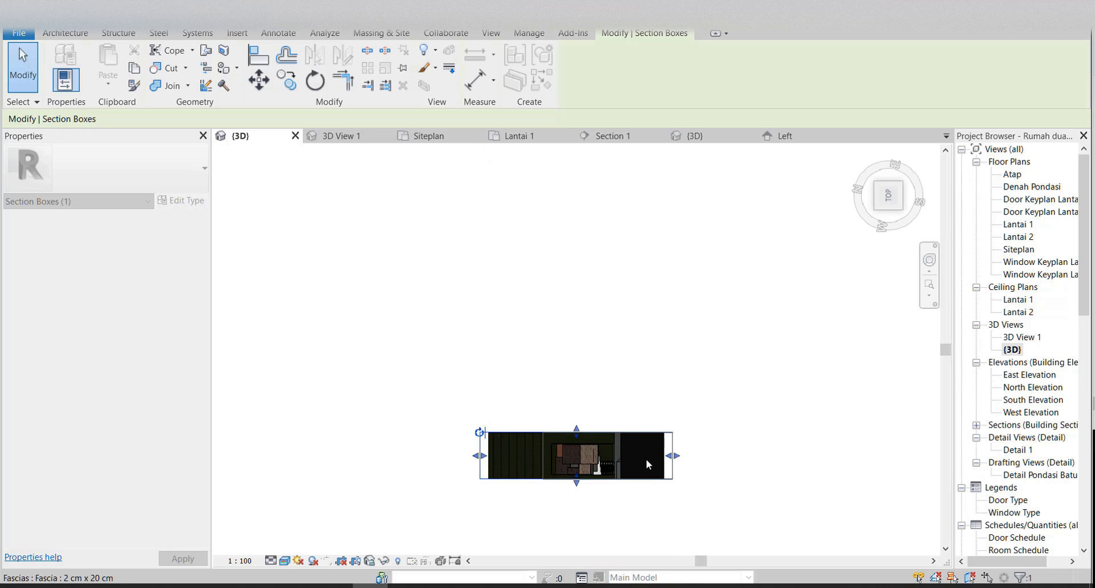
drag(673, 456, 639, 455)
click(1014, 347)
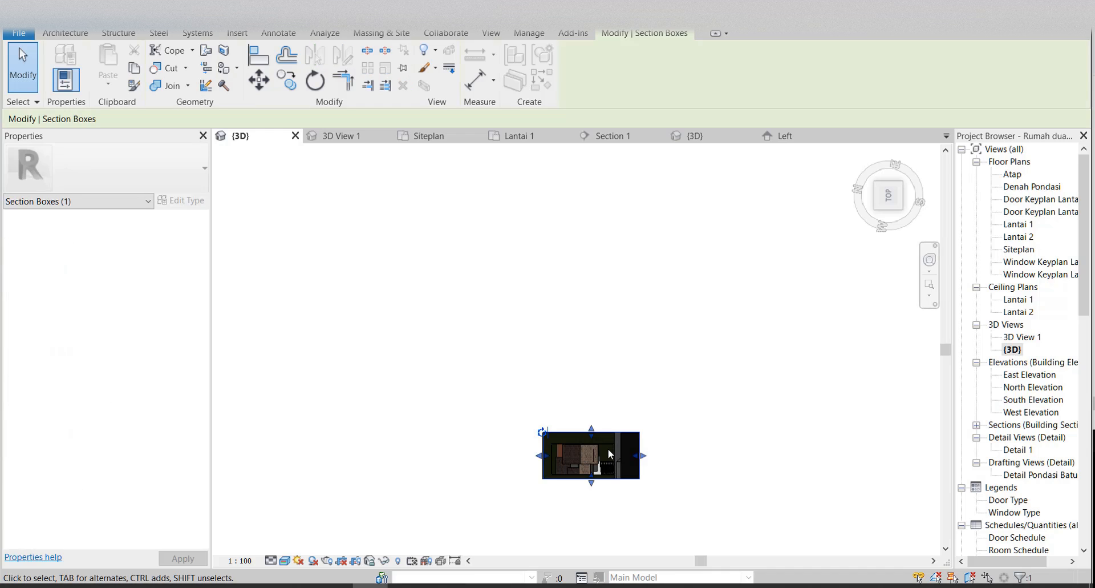
- Hide the section box outline in the {3D} view while keeping the model cropped around the house
drag(916, 212, 917, 212)
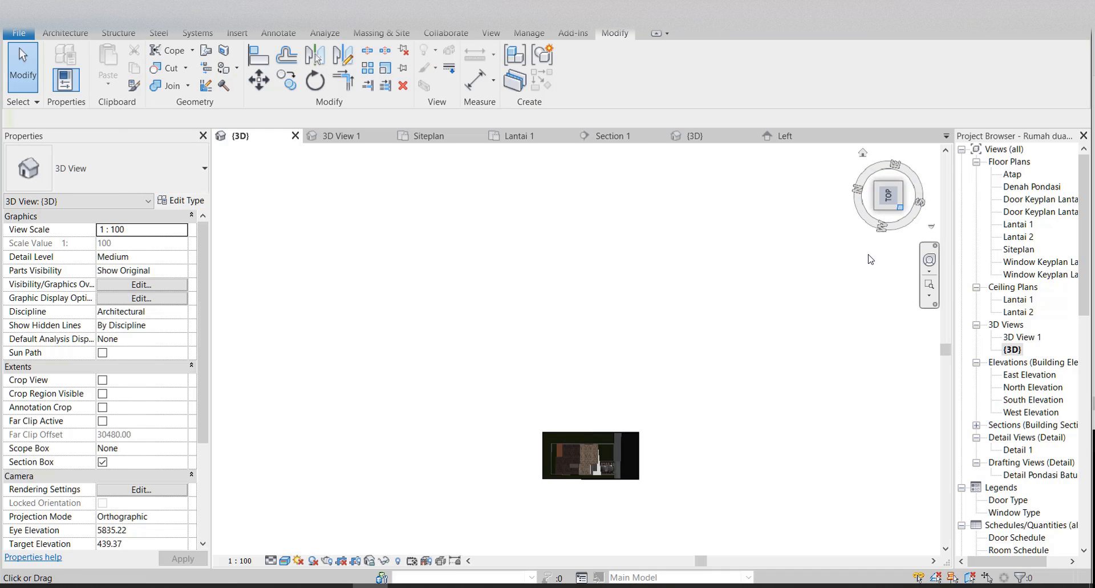
shift+middle_drag(756, 450, 741, 371)
scroll(566, 368, up, 2)
shift+middle_drag(740, 415, 721, 419)
scroll(567, 429, up, 2)
shift+middle_drag(834, 398, 844, 385)
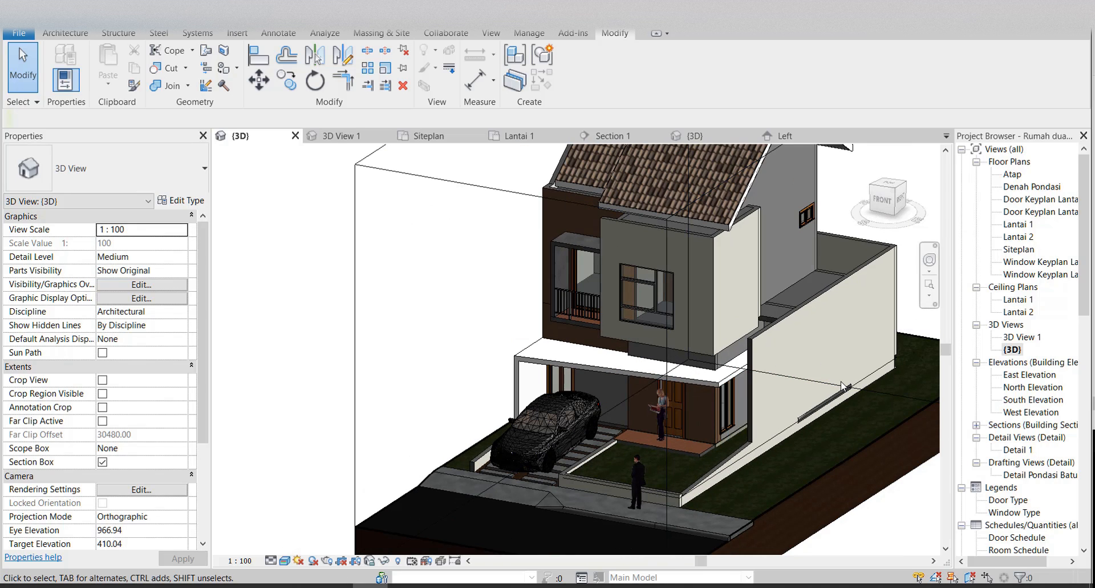
scroll(628, 370, down, 4)
click(372, 365)
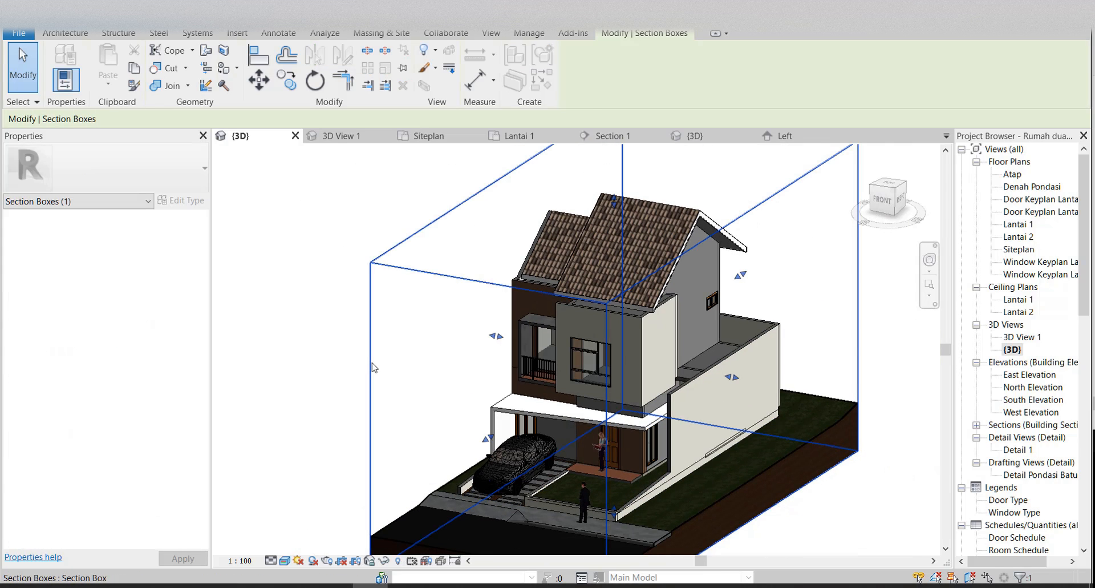
right_click(372, 363)
mouse_move(559, 116)
click(613, 115)
- Orient the {3D} view to the front-left corner of the house and examine the facade, carport and front yard
middle_drag(788, 282, 761, 254)
shift+middle_drag(761, 291, 768, 304)
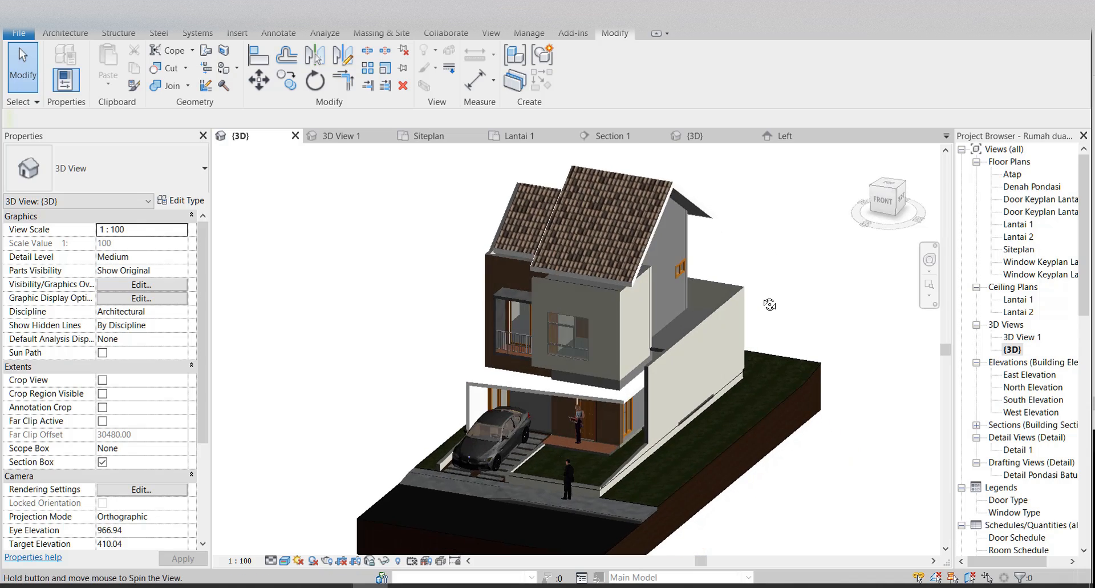
click(876, 190)
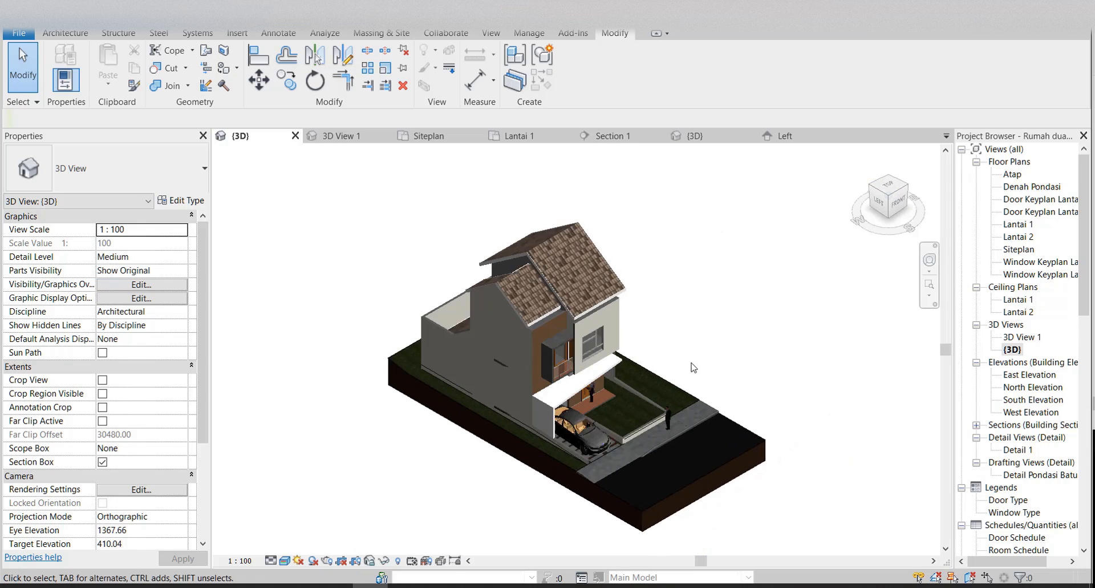
scroll(692, 294, up, 3)
middle_drag(692, 293, 699, 347)
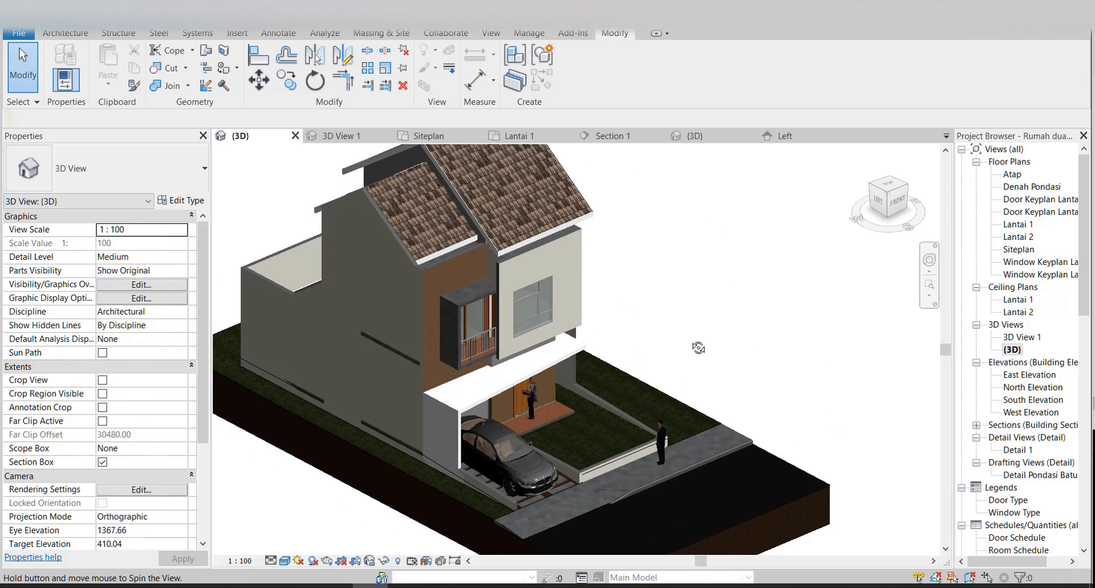
middle_drag(760, 331, 766, 337)
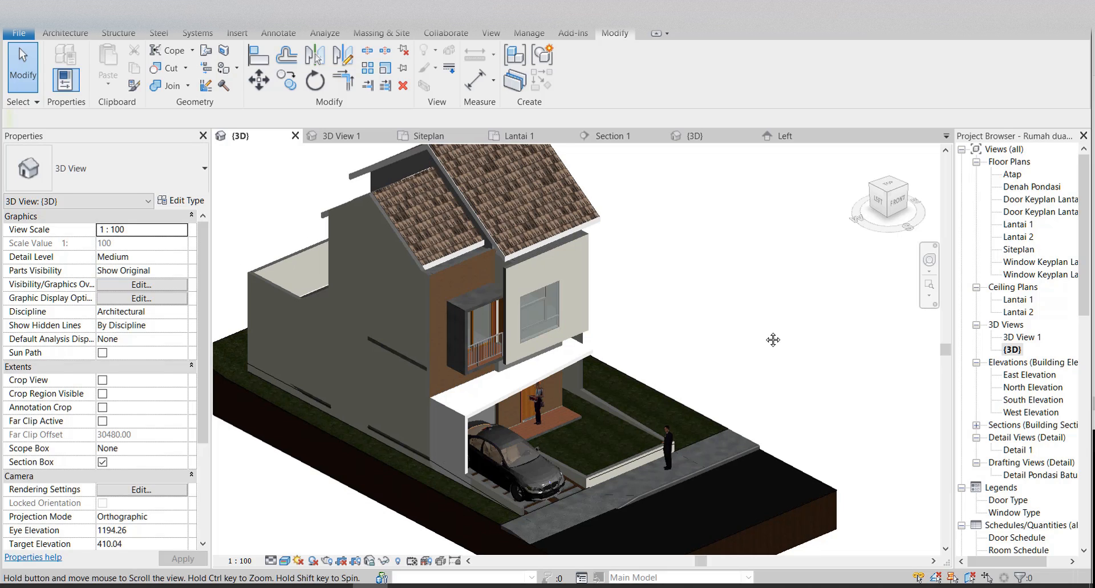